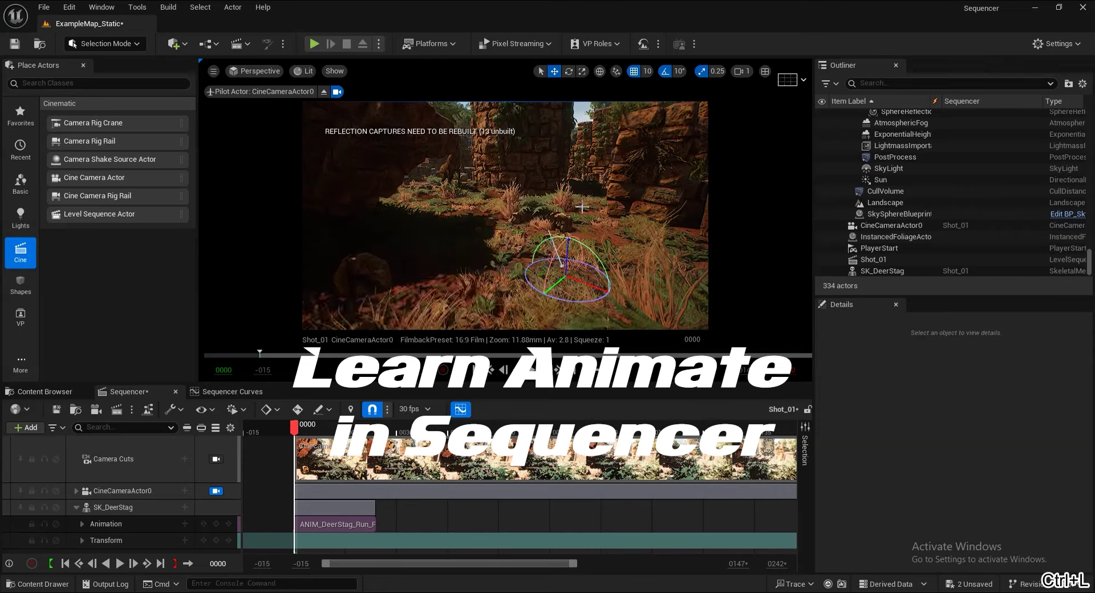
Step: Move the sun with Ctrl+L to relight the ruins scene
key("ctrl+l")
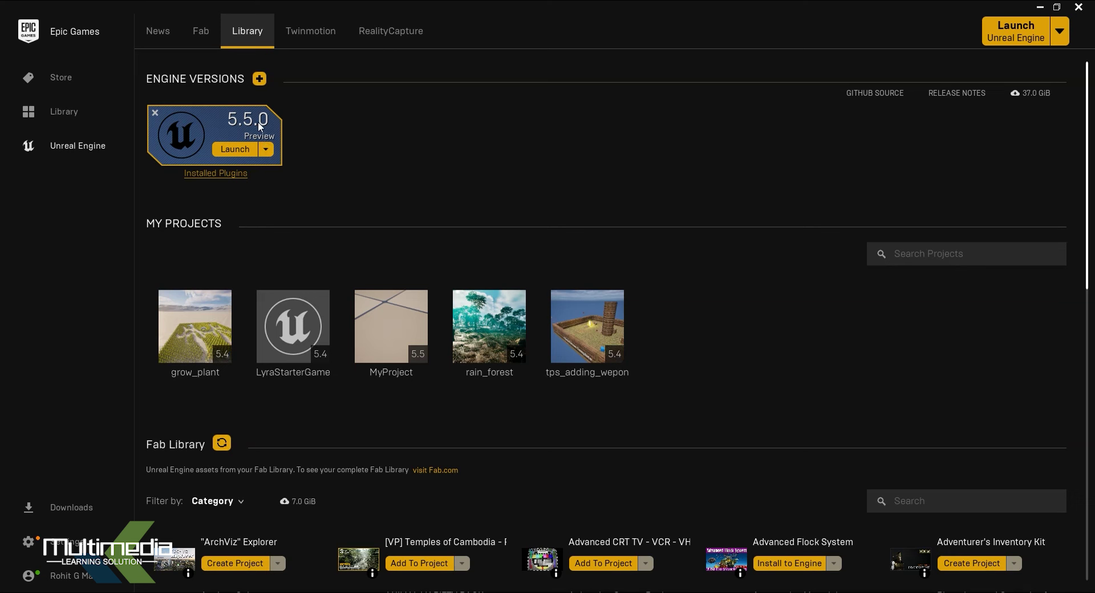
Step: Launch the Unreal Engine 5.5.0 engine from the Library tab
left_click(233, 150)
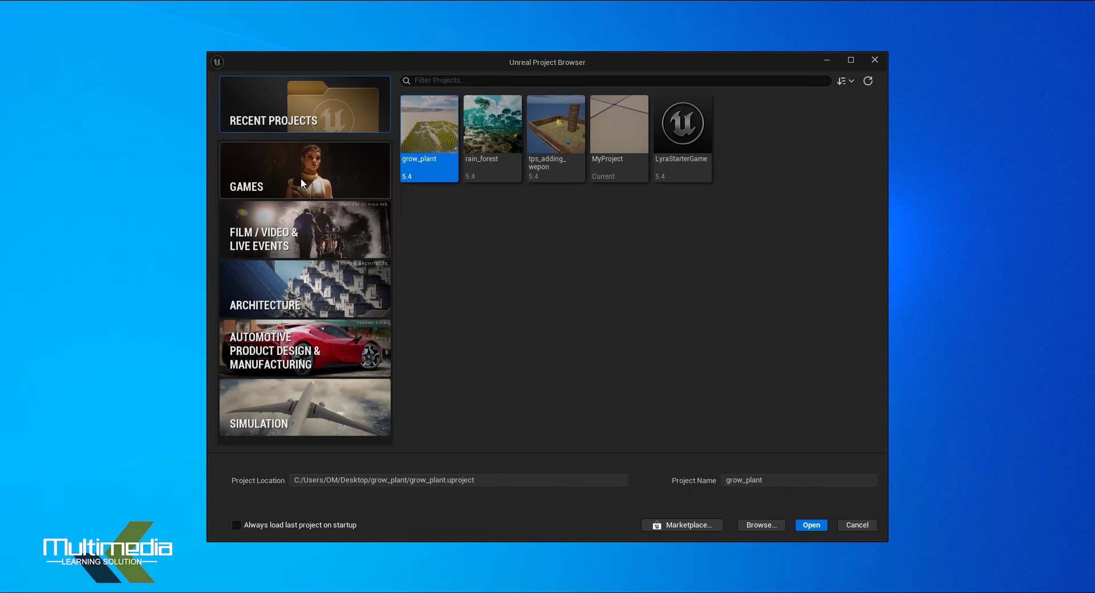
Step: Pick the Film / Video & Live Events blank template, name it 'Sequencer' and create it
left_click(293, 240)
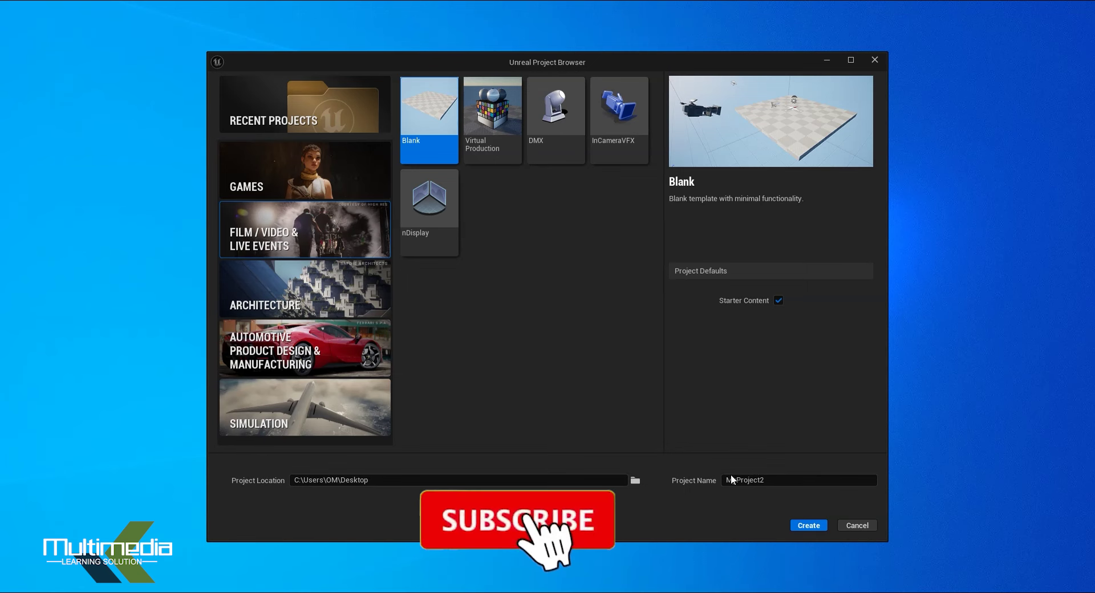
left_click(791, 479)
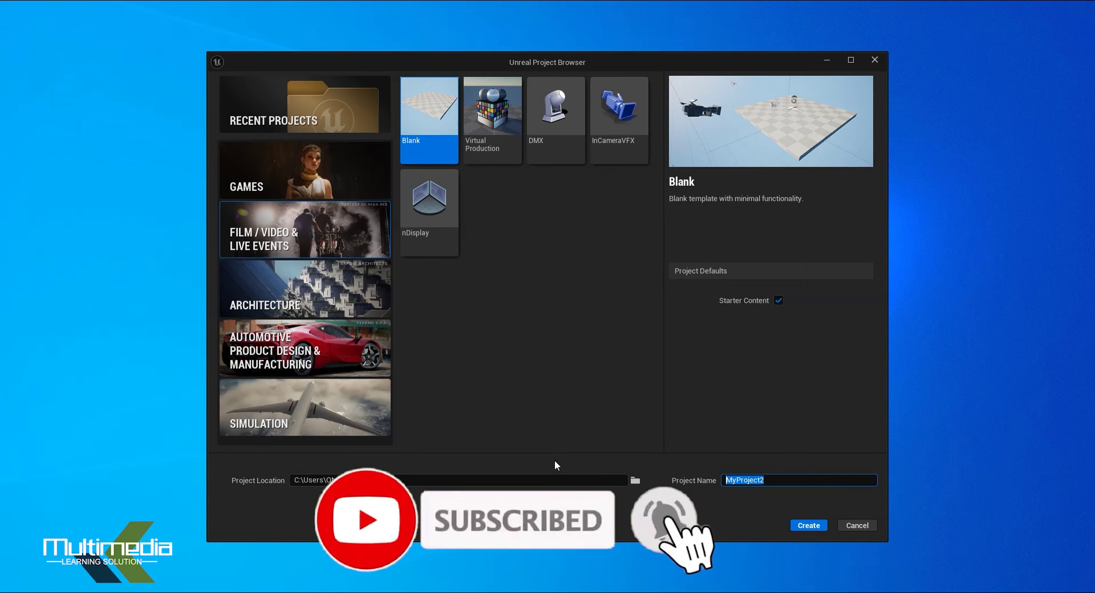
type("Sequ")
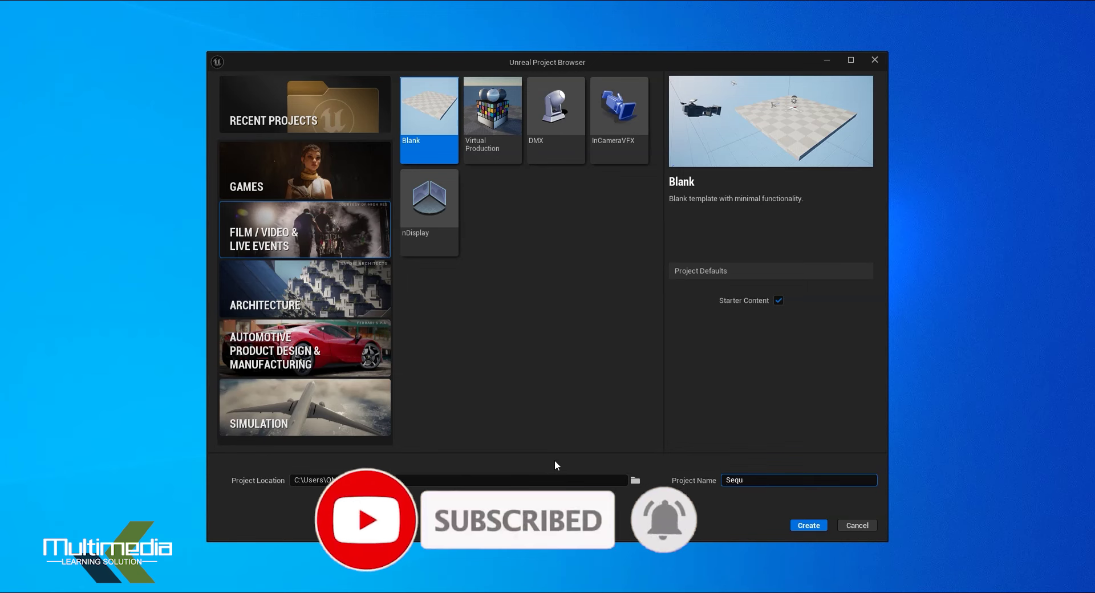
type("encer")
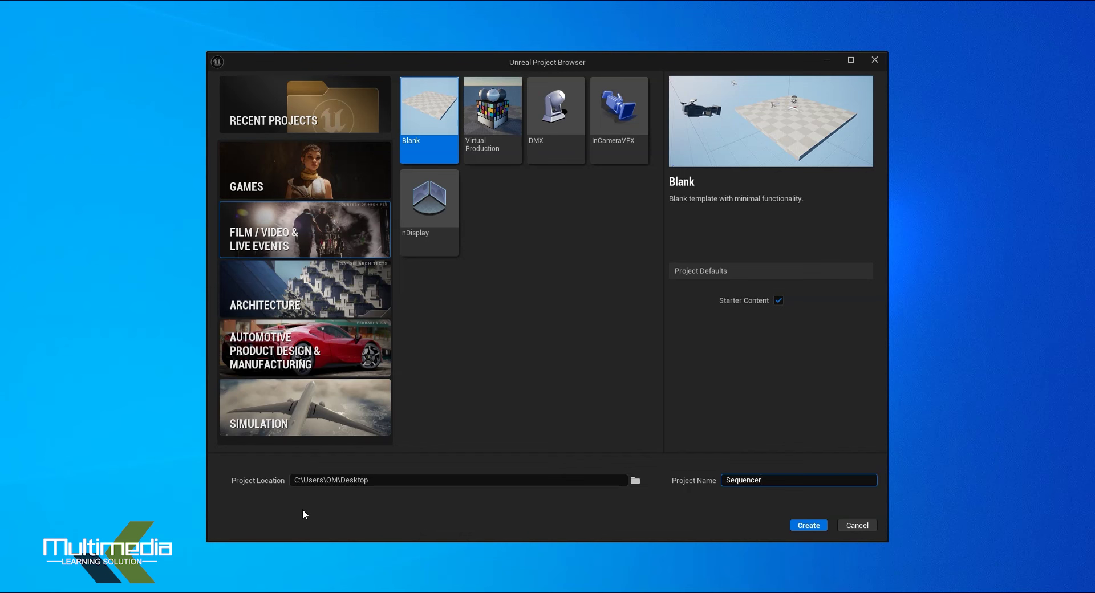
left_click_drag(310, 479, 403, 479)
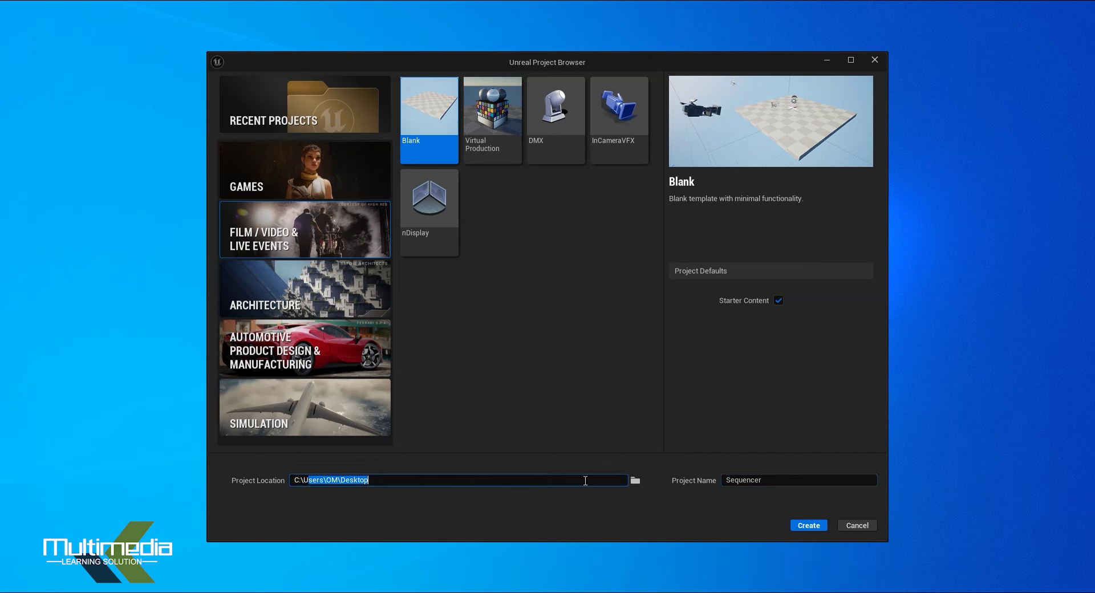
left_click(813, 525)
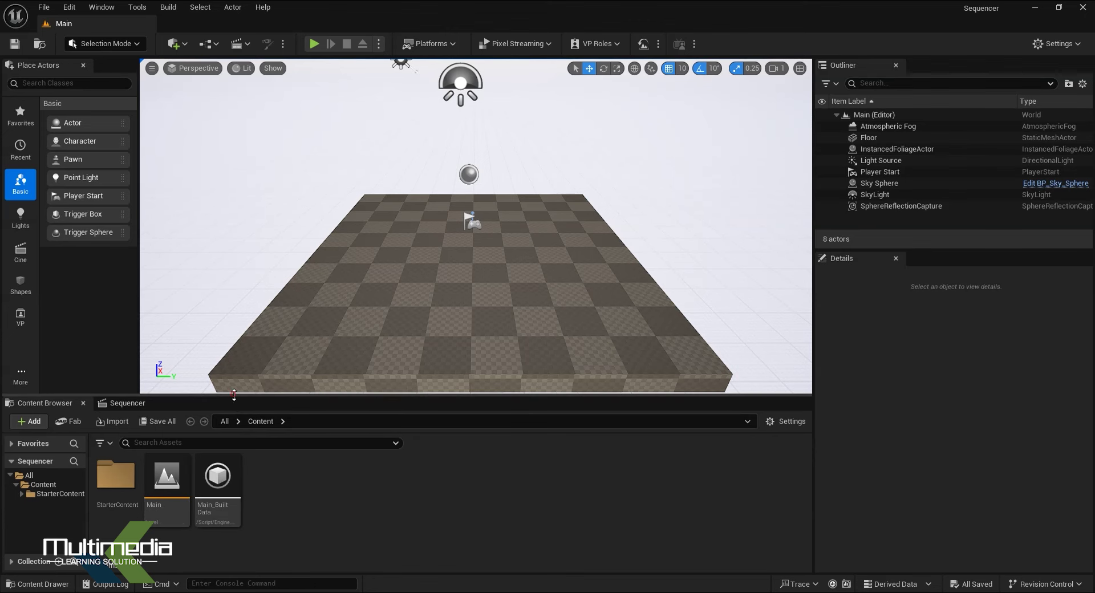
Step: Enlarge the level view, orbit to see the floor at an angle, then restore its height
left_click_drag(233, 393, 245, 416)
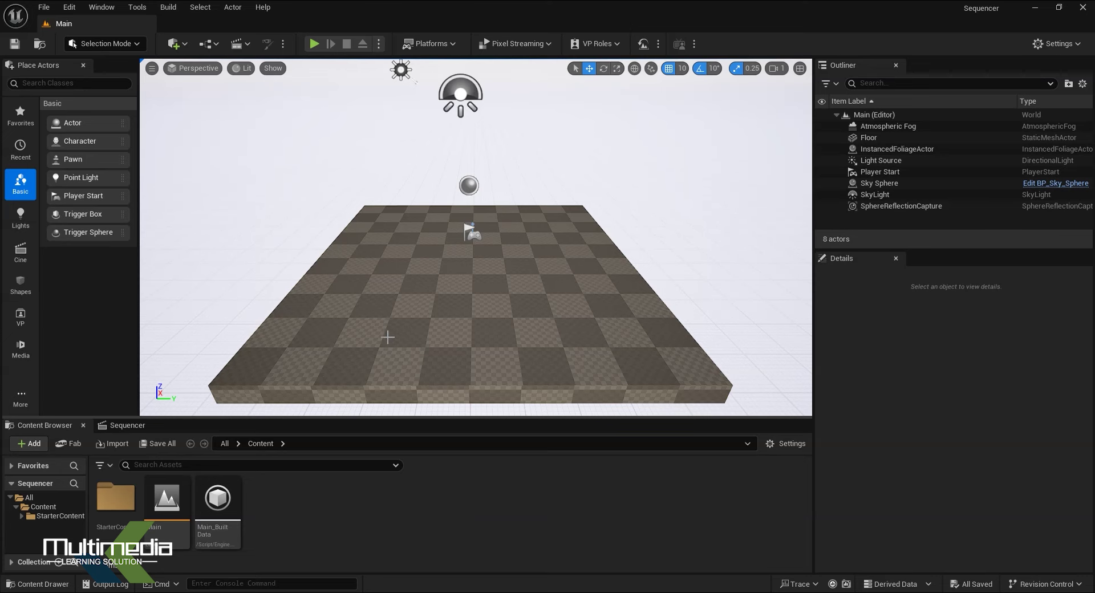
right_click_drag(386, 345, 365, 331)
left_click(421, 520)
left_click_drag(280, 420, 282, 396)
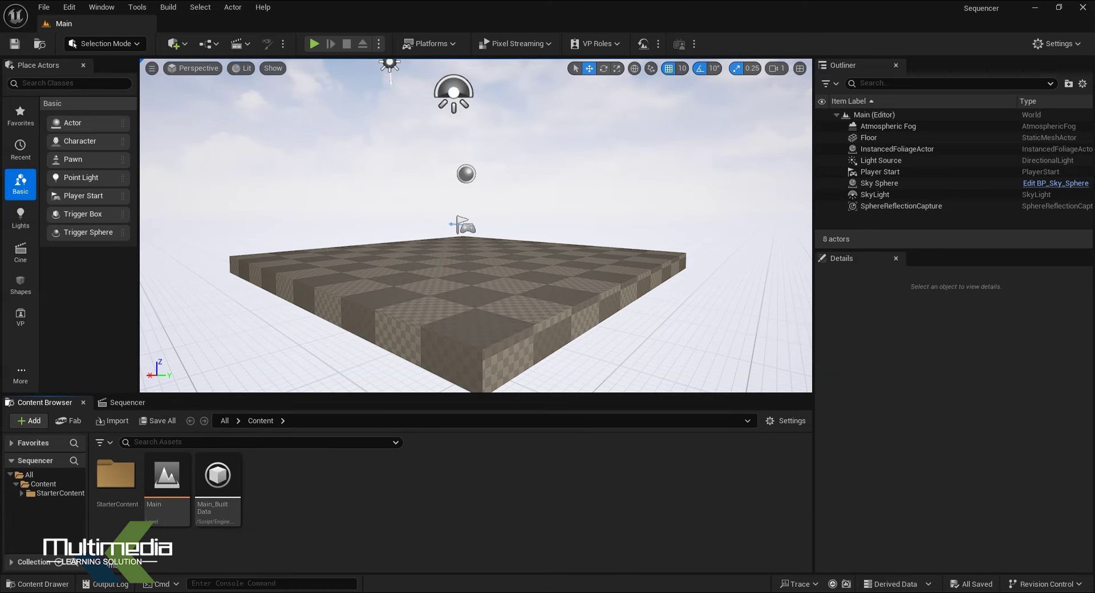
Step: Launch the Epic Games Launcher by searching 'epic' from the Start menu
key("super")
type("epic")
key("Return")
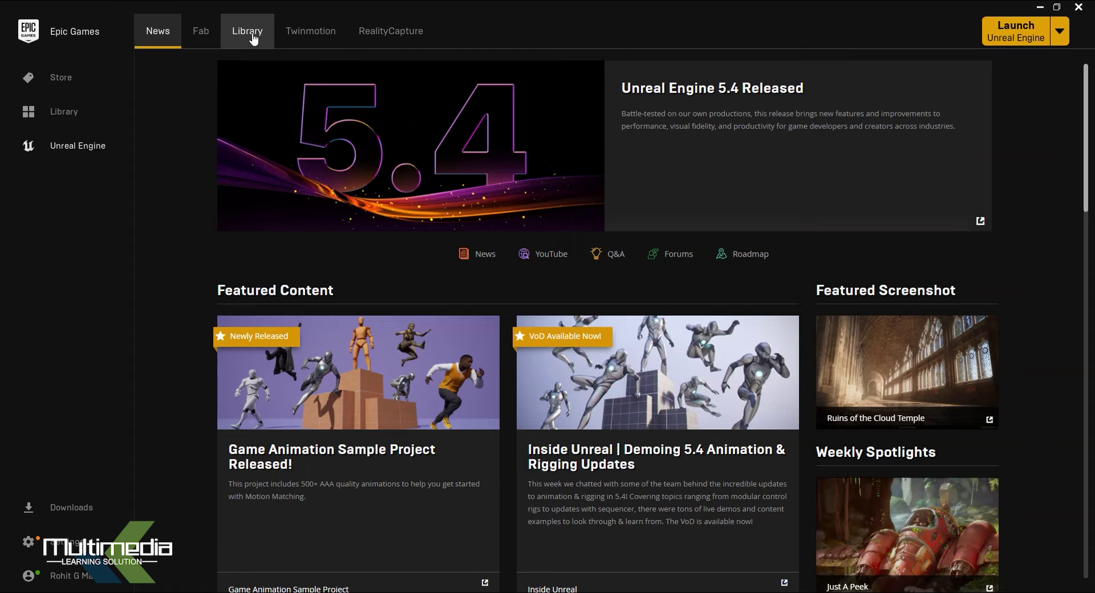
Step: Start adding ANIMAL VARIETY PACK from the Library, with all projects shown and Sequencer as target
left_click(247, 31)
scroll(634, 502, "down", 2)
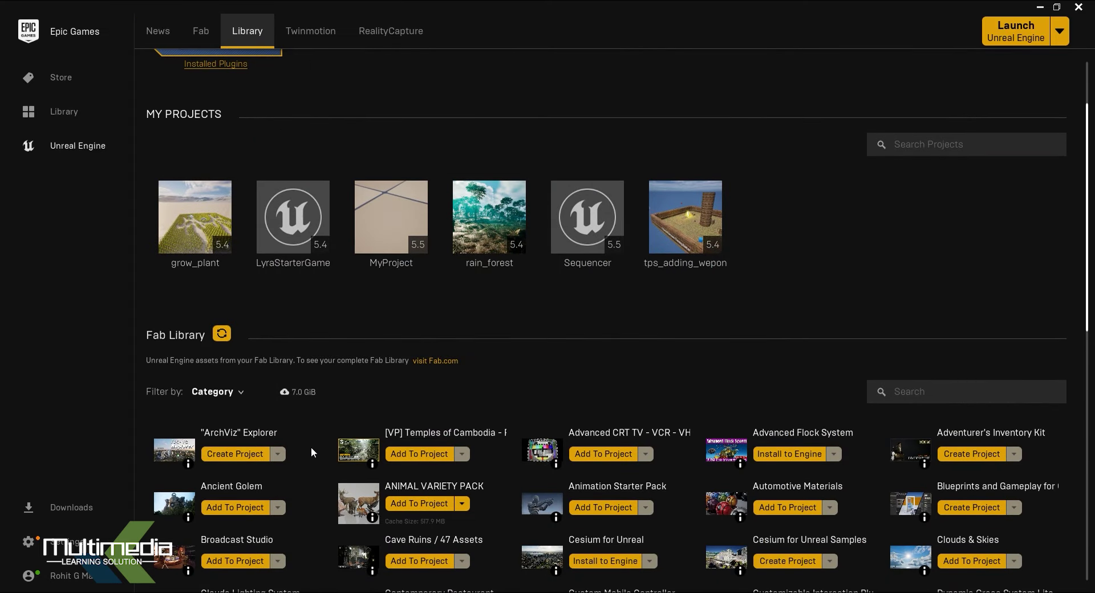
left_click(413, 506)
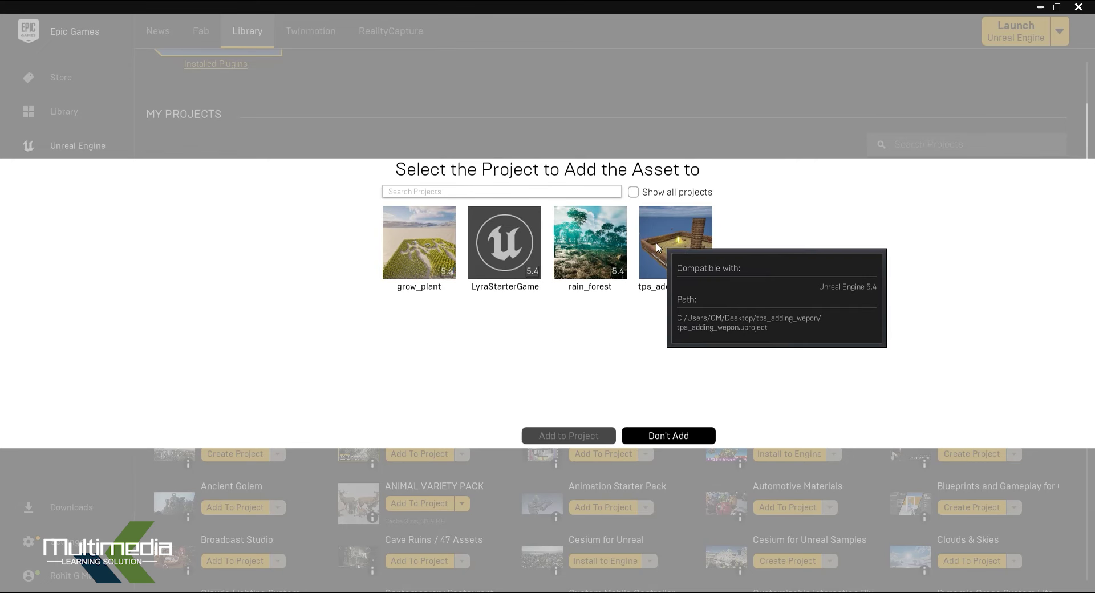
left_click(633, 192)
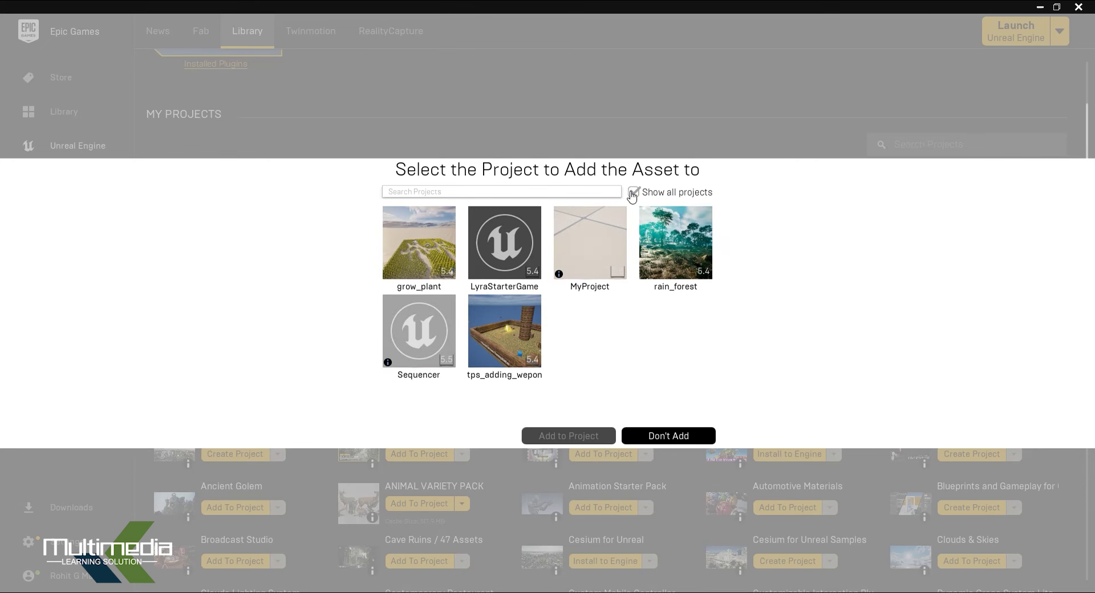
left_click(417, 365)
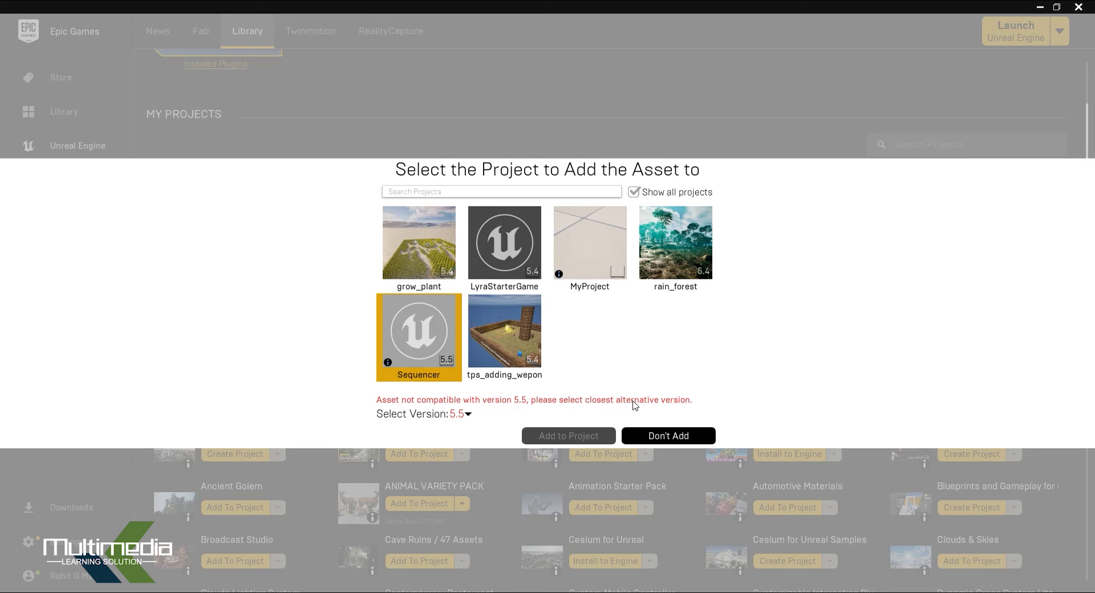
Step: Set the asset version to 5.3 and add the pack to Sequencer
left_click(465, 418)
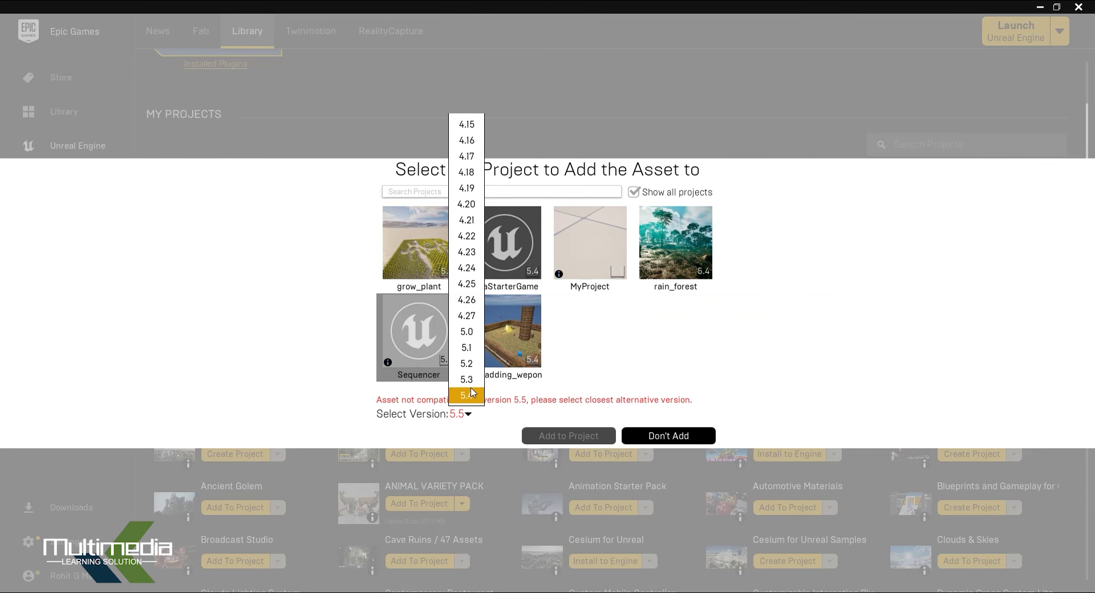
left_click(470, 332)
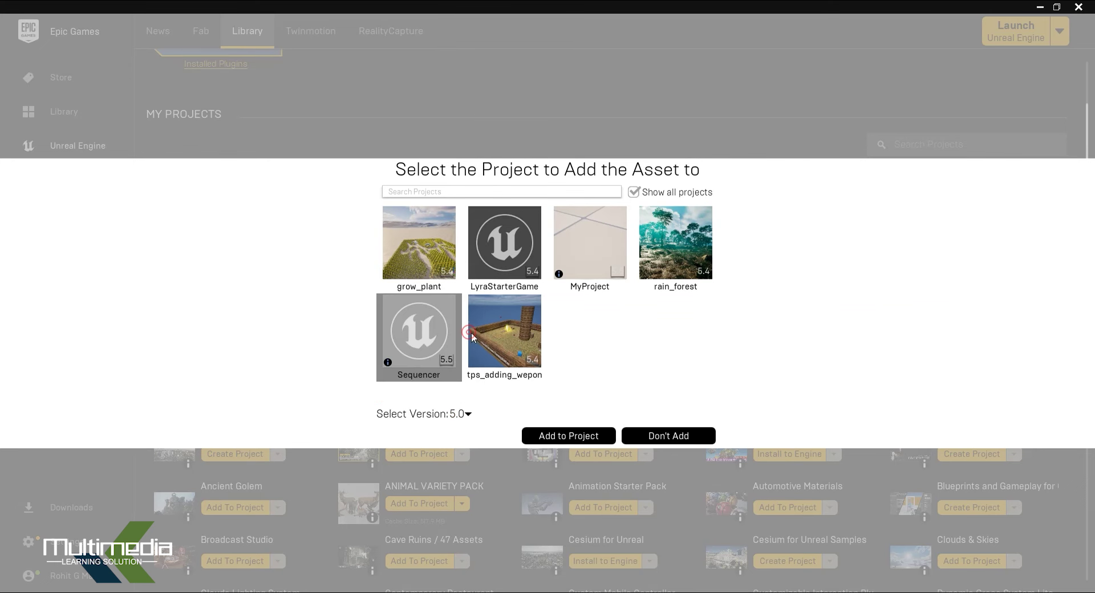
left_click(465, 416)
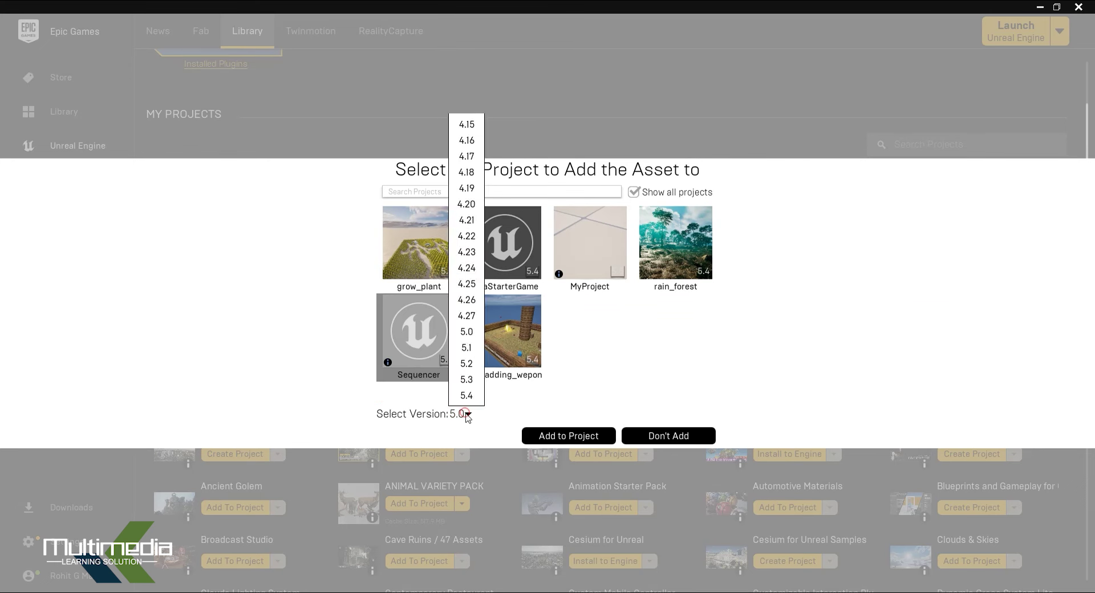
left_click(471, 364)
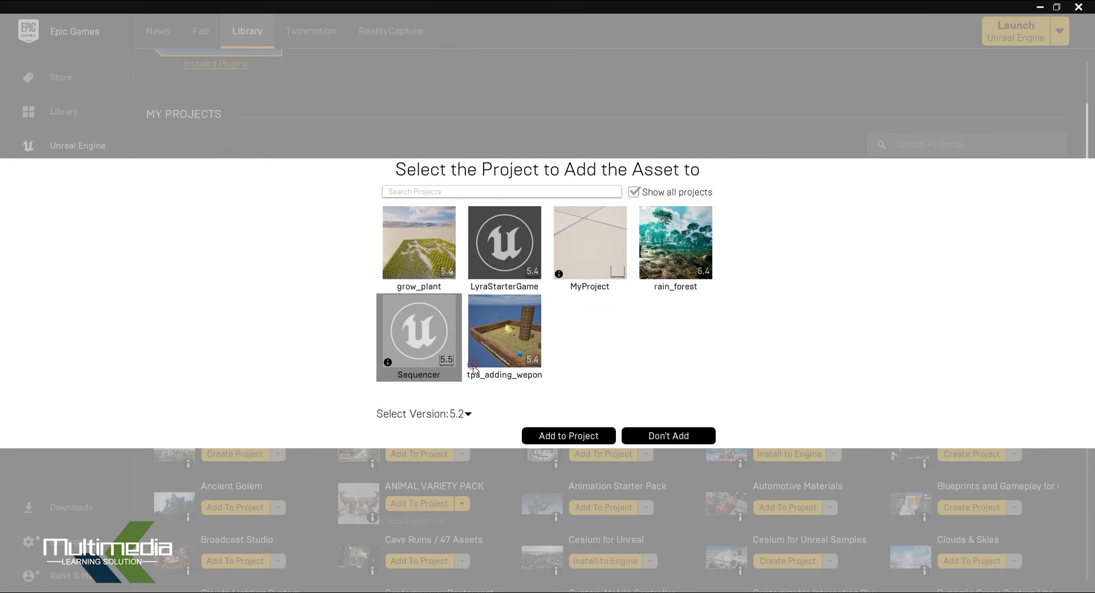
left_click(468, 415)
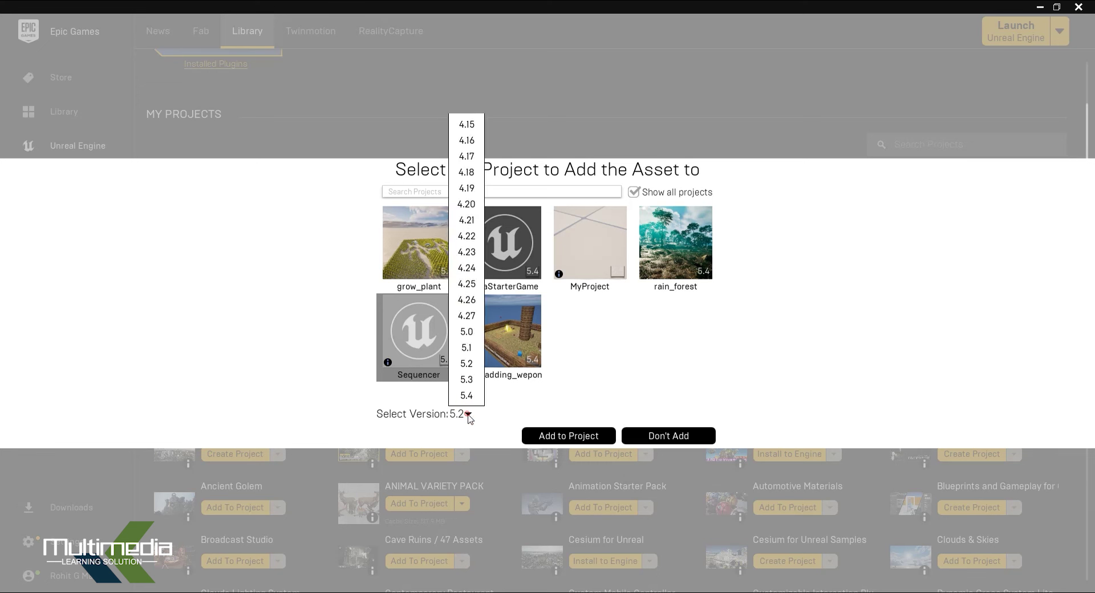
left_click(467, 379)
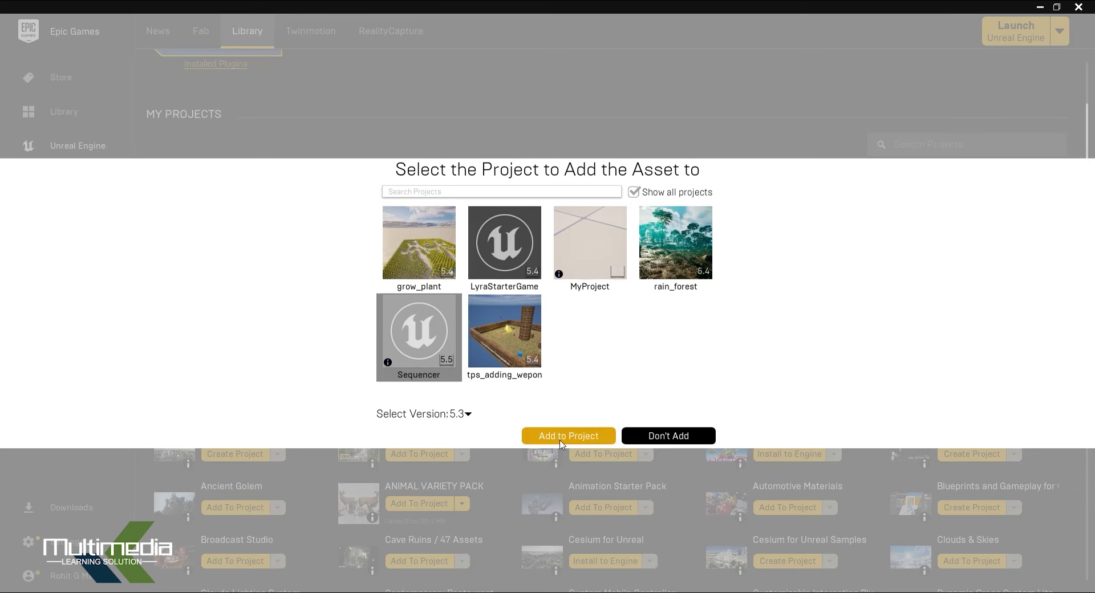
left_click(569, 442)
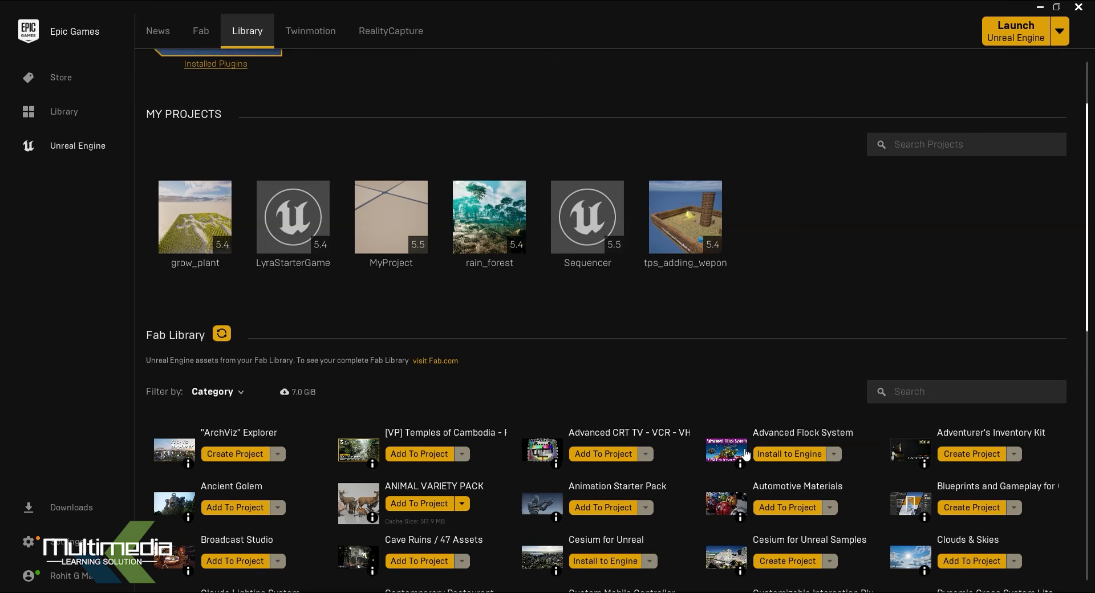
Step: Add Modular Lost Ruins Kit version 5.3 to the Sequencer project, then minimise the launcher
scroll(746, 454, "down", 5)
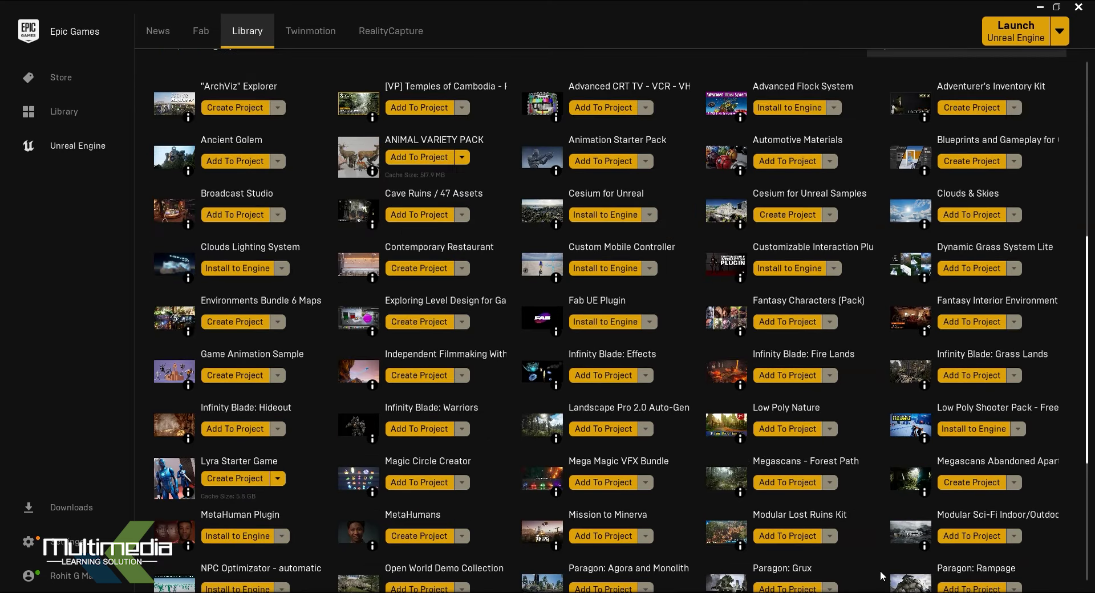
left_click(787, 536)
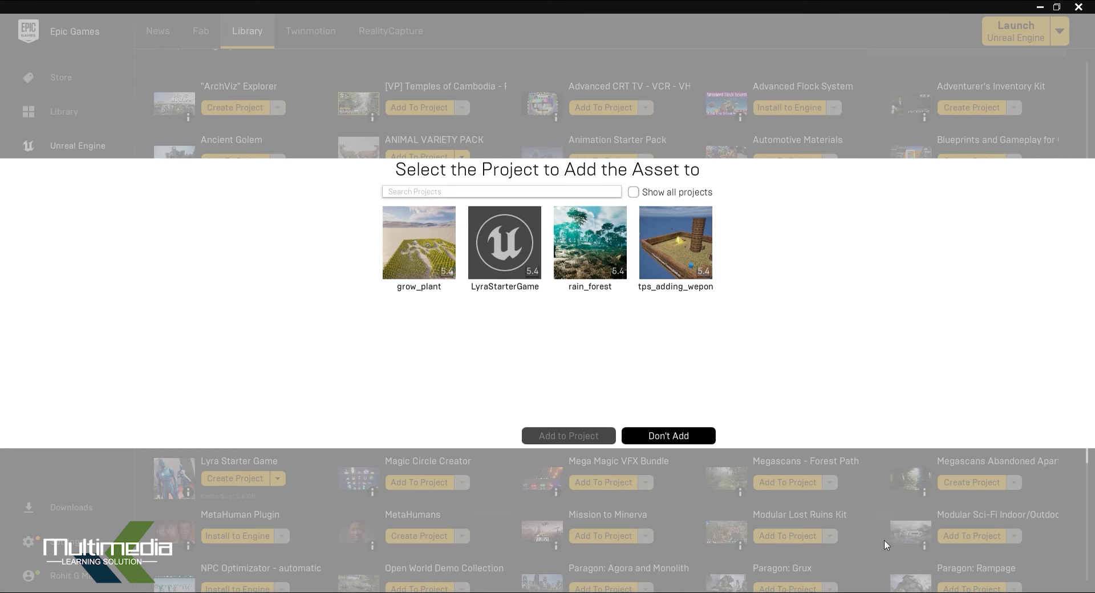
left_click(655, 193)
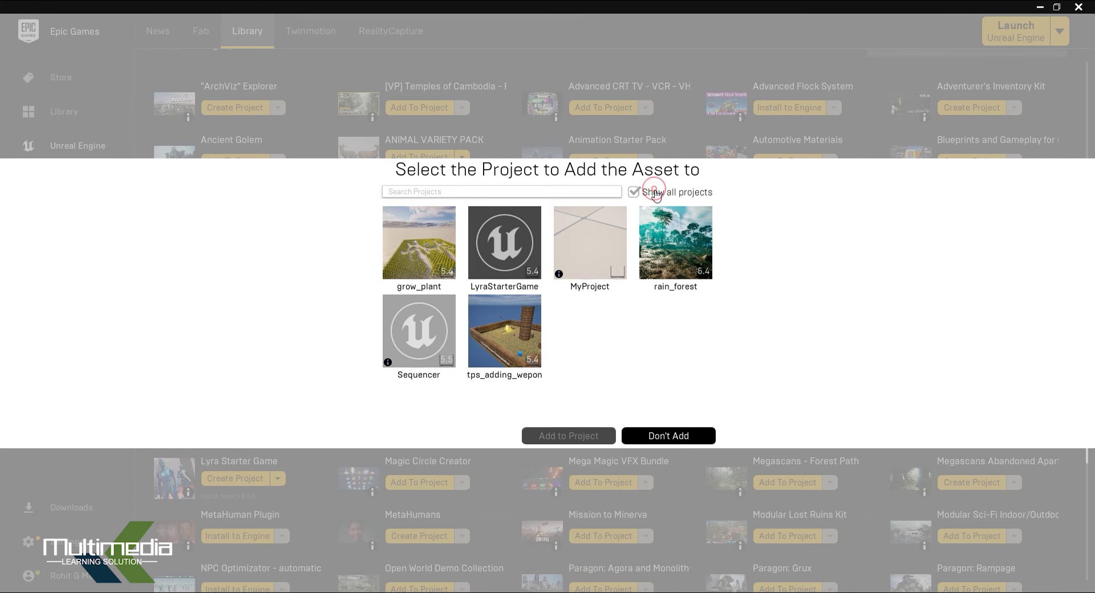
left_click(416, 351)
left_click(464, 416)
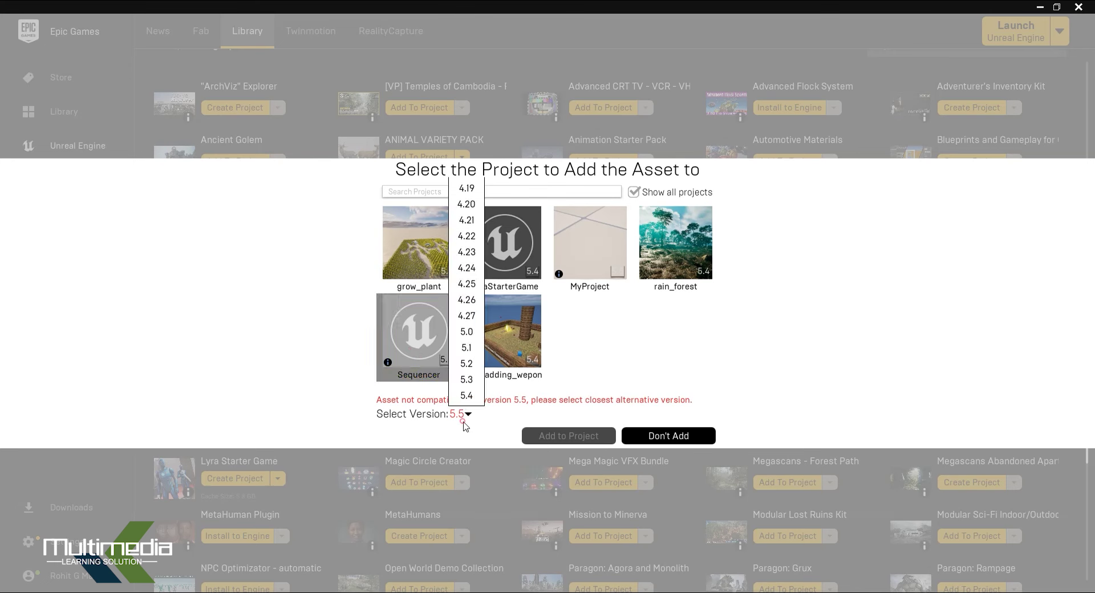
left_click(466, 379)
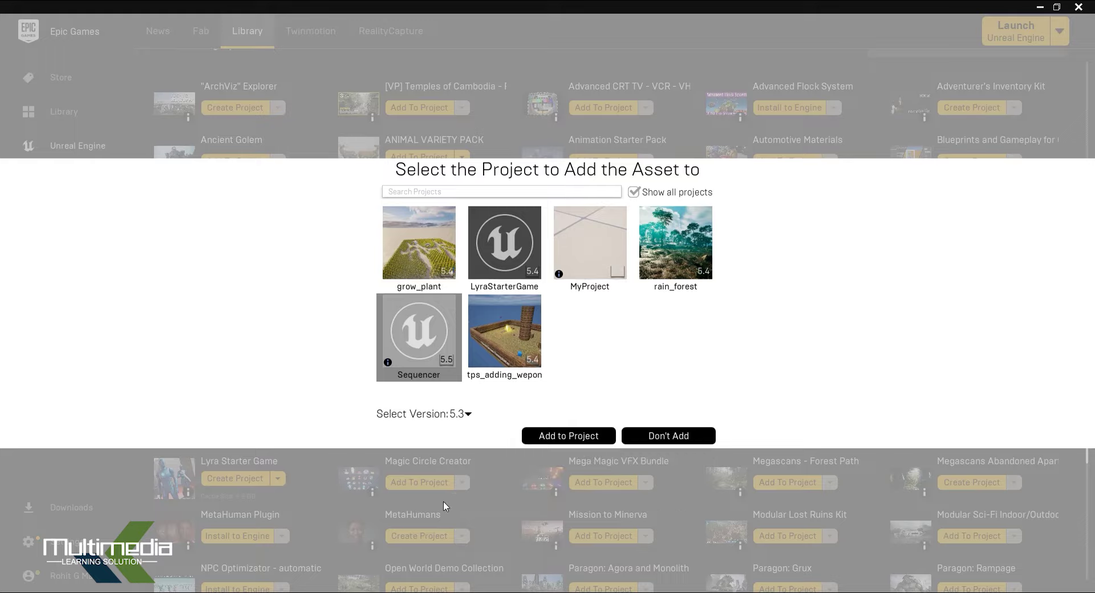
left_click(538, 437)
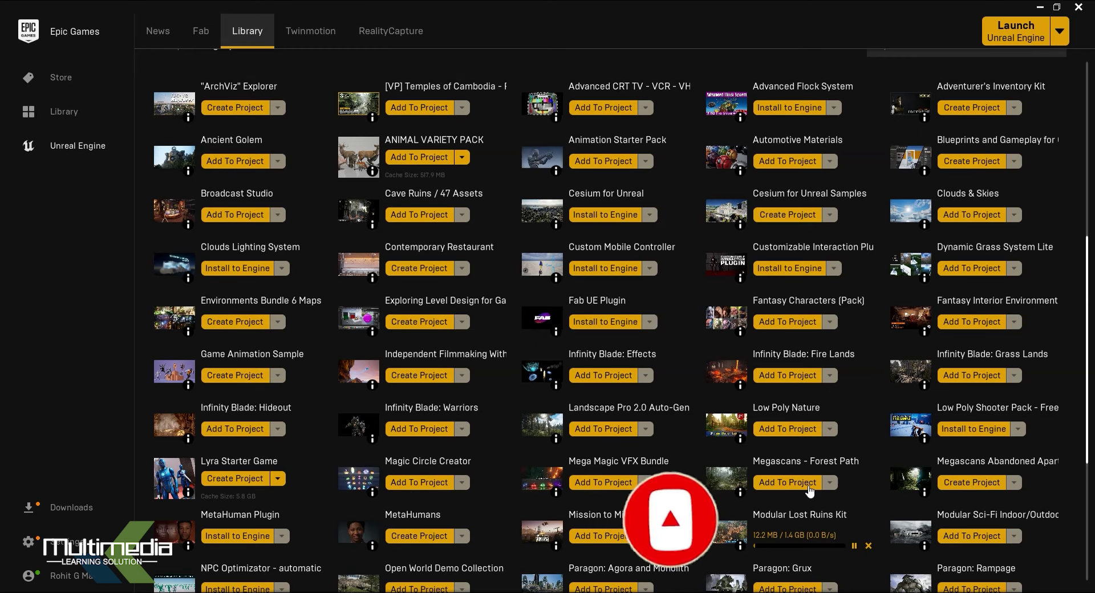
scroll(544, 386, "up", 1)
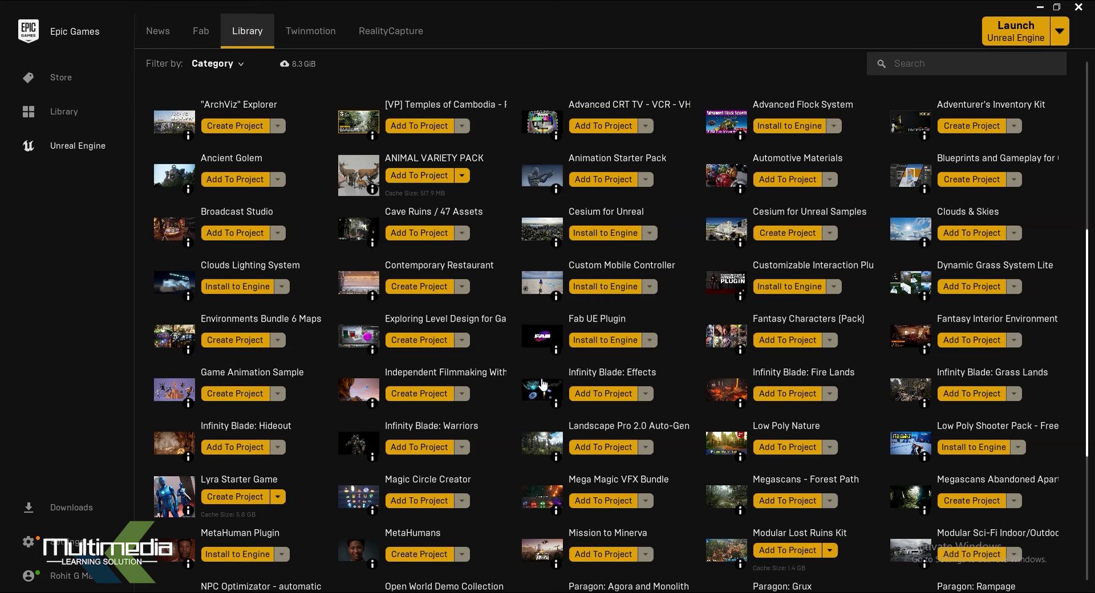
left_click(1040, 8)
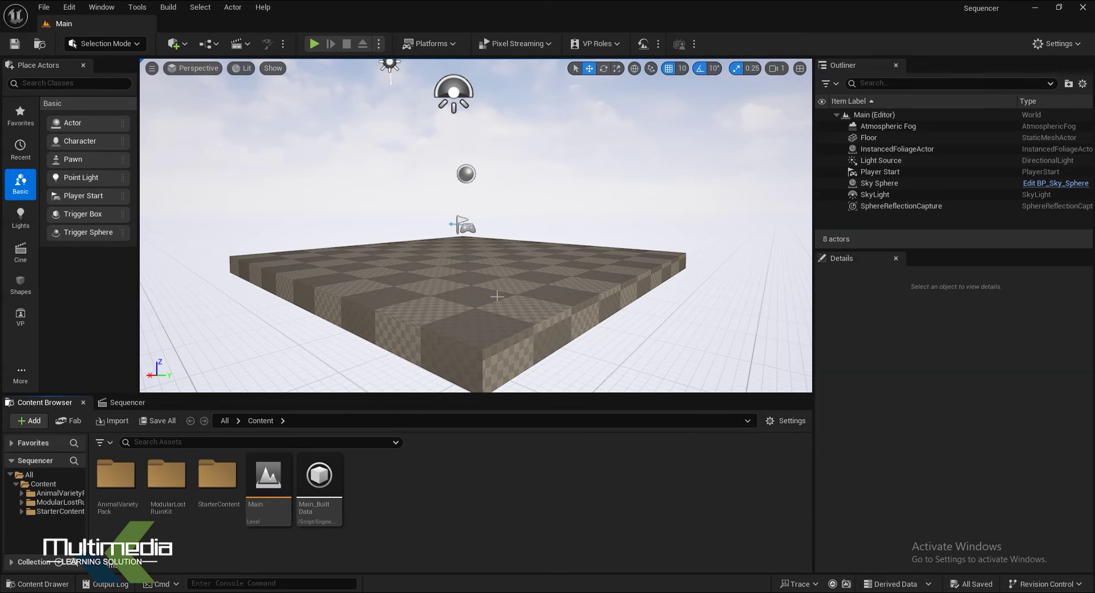
Step: Browse into ModularLostRuinKit > Maps in the Content Browser and load ExampleMap_Static
right_click_drag(496, 296, 559, 332)
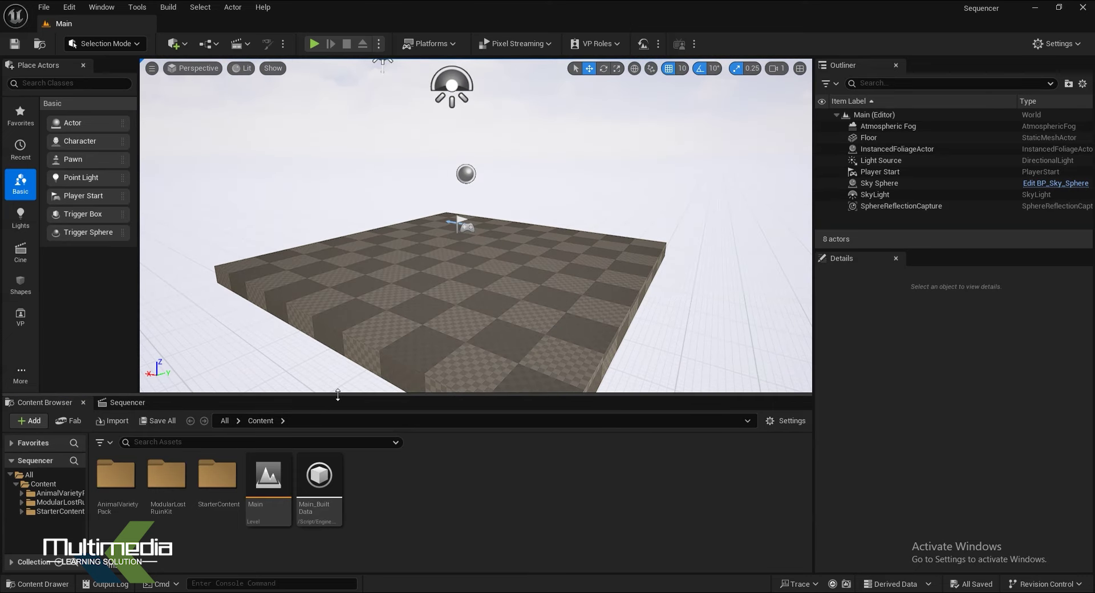
left_click_drag(338, 395, 334, 409)
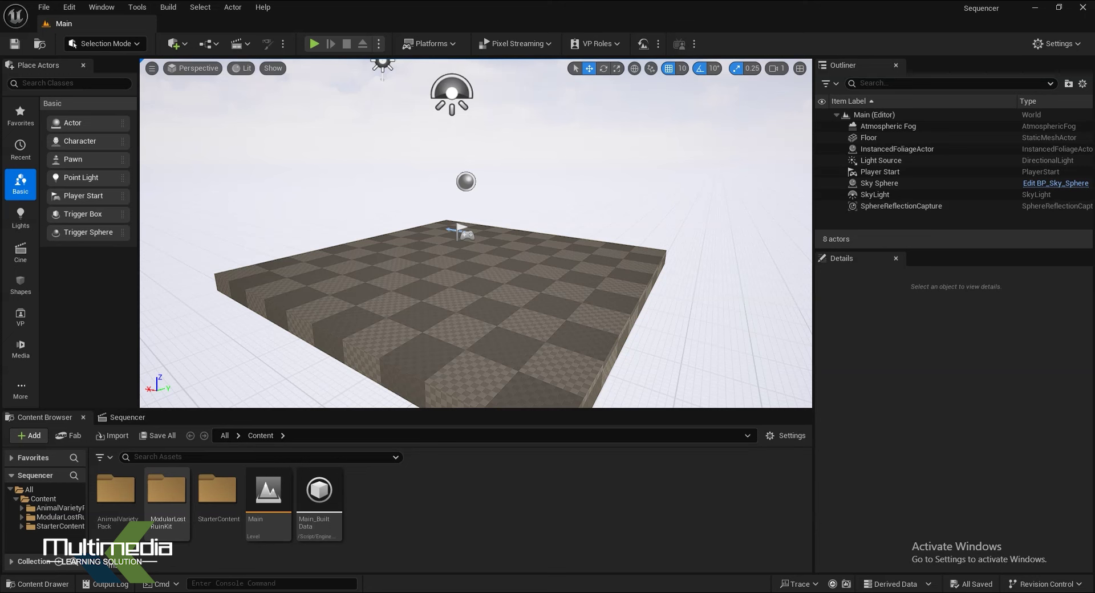
left_click(117, 527)
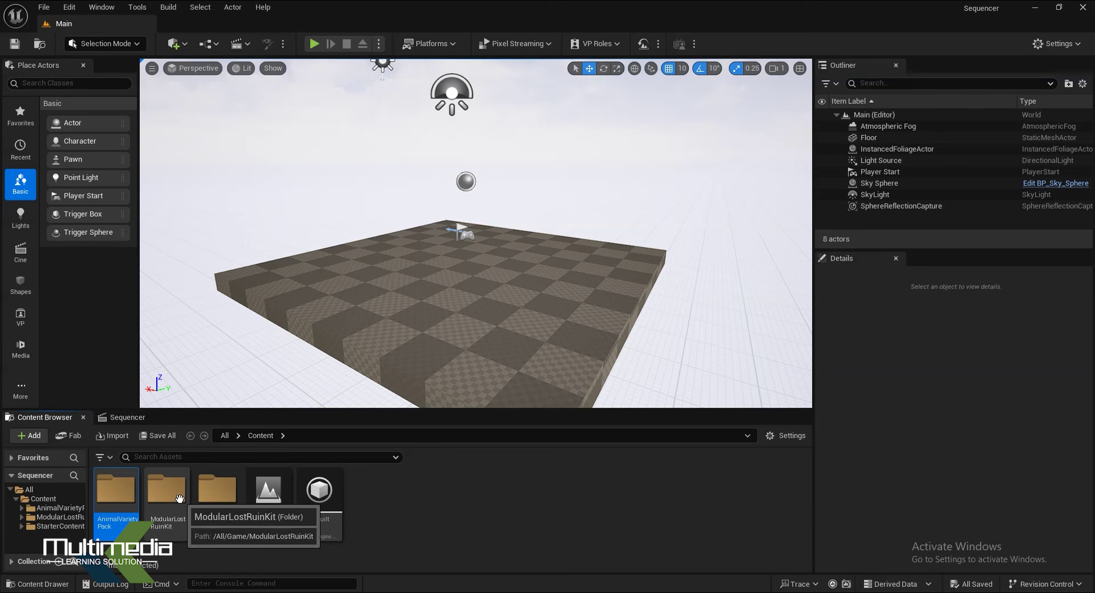
left_click(180, 500)
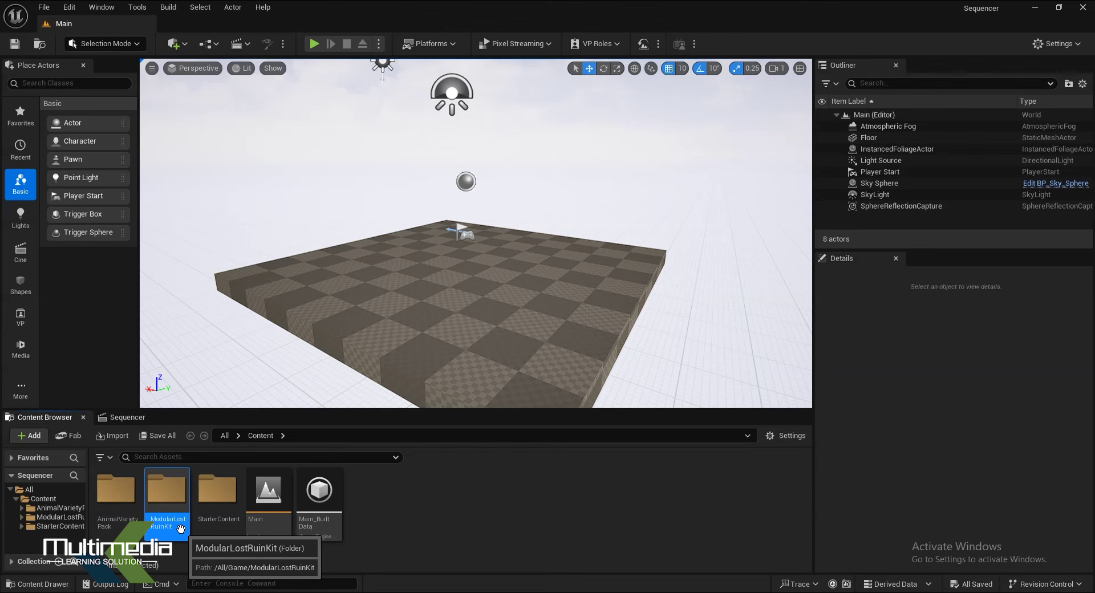
double_click(177, 513)
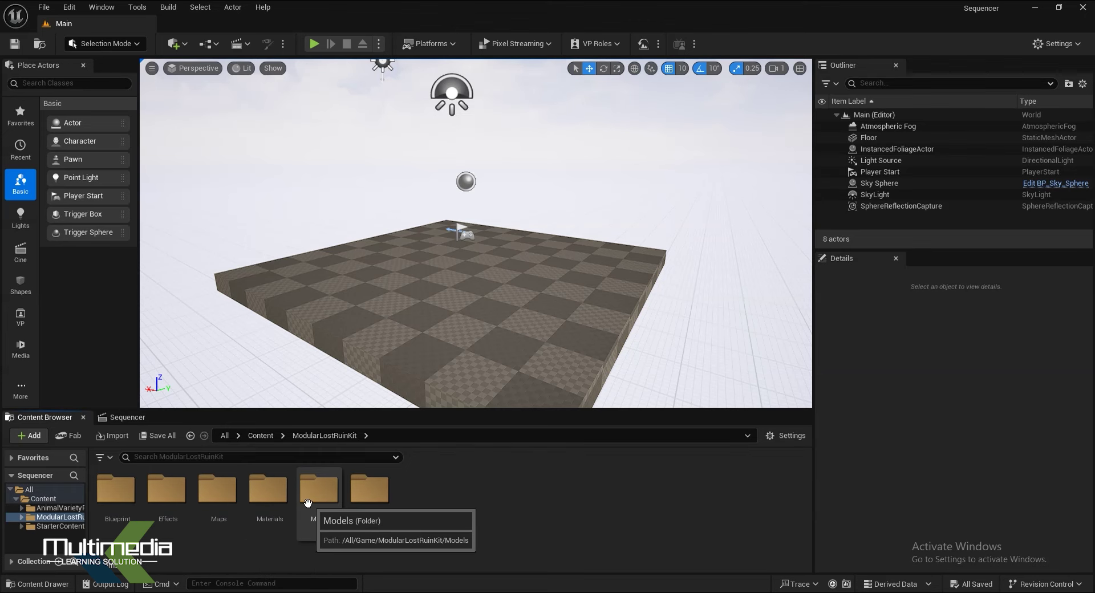
left_click(223, 502)
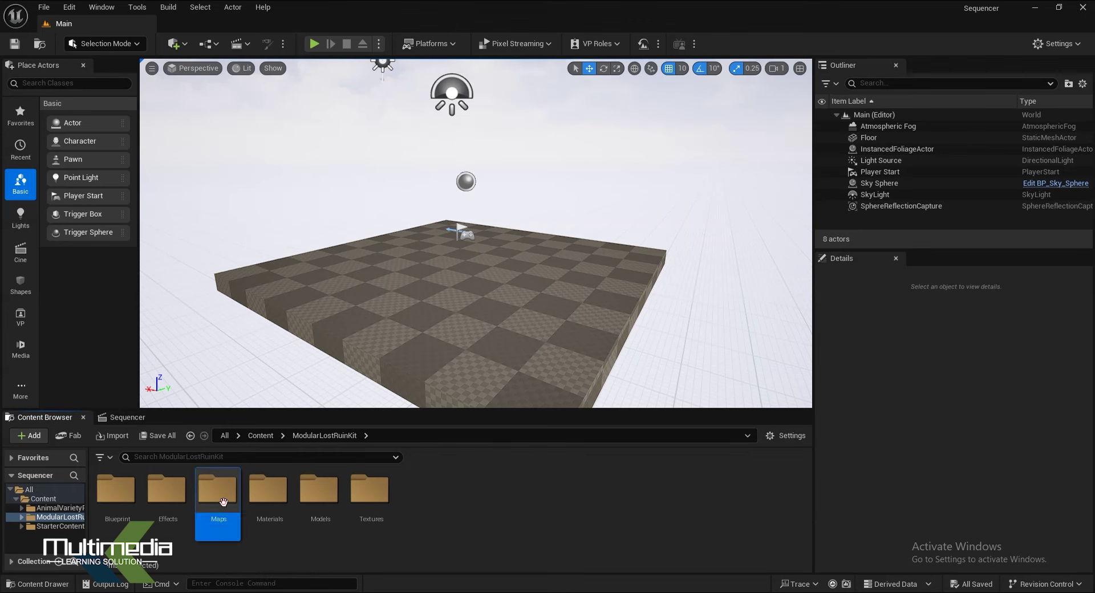
double_click(223, 501)
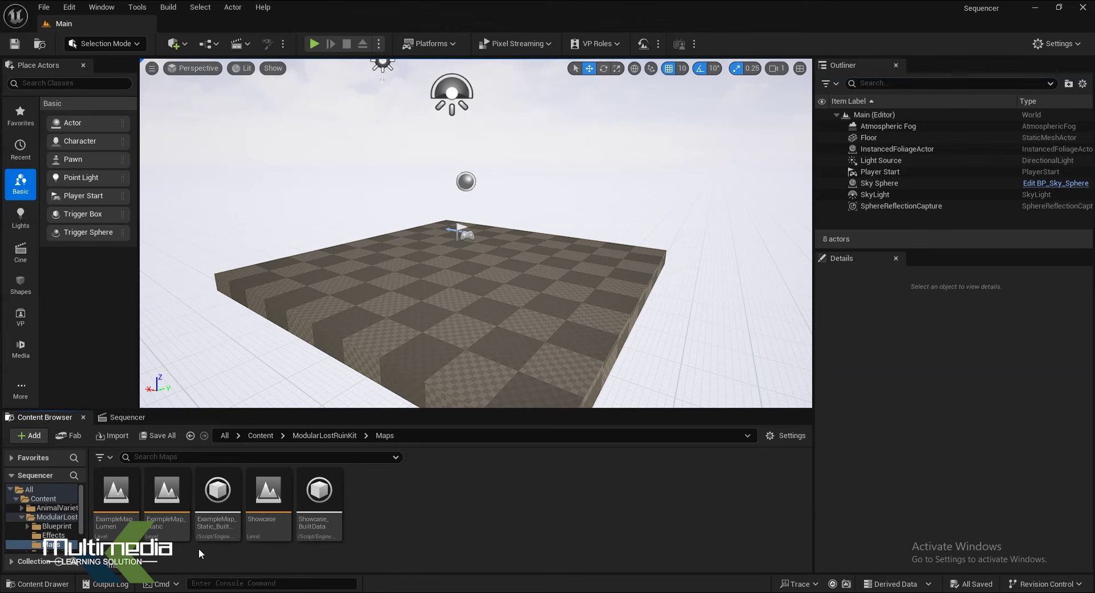
double_click(171, 489)
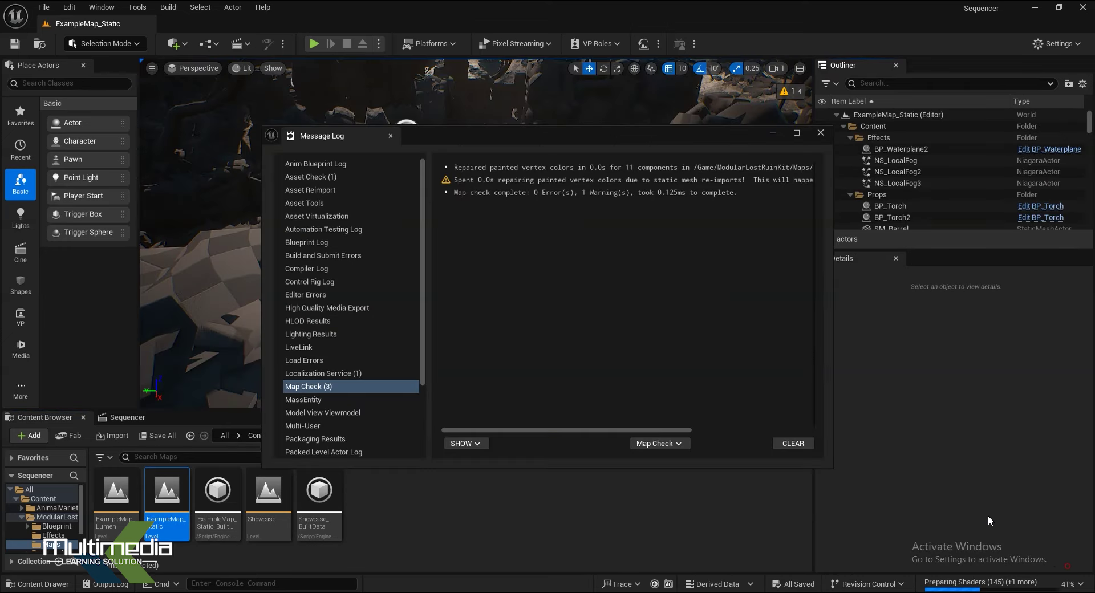
Step: Close the Message Log and create a new 'Shots' folder in the top Content folder
left_click(820, 133)
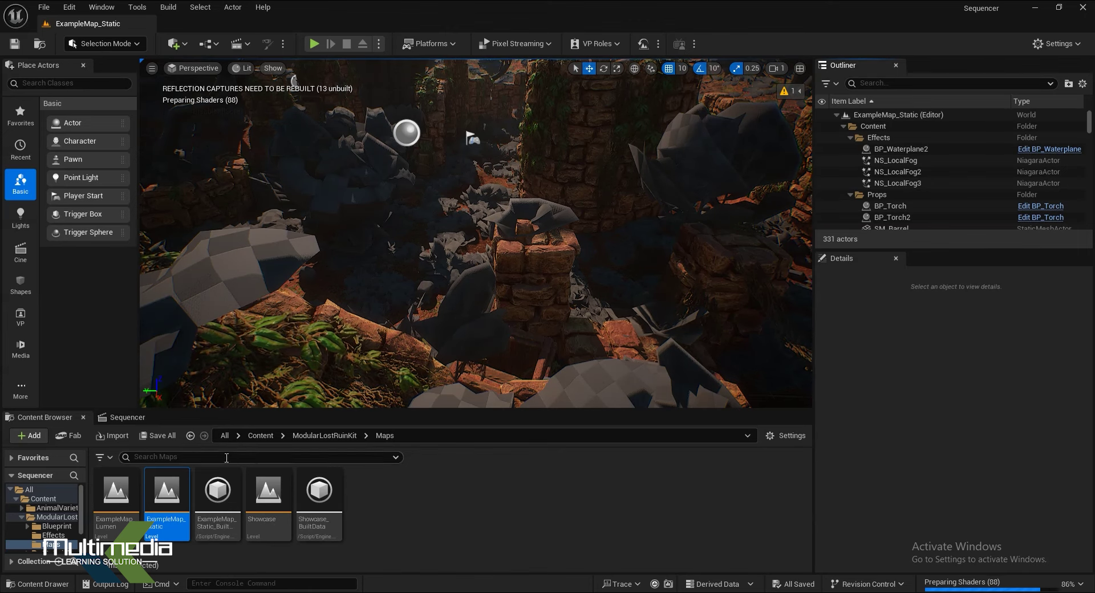
left_click(329, 437)
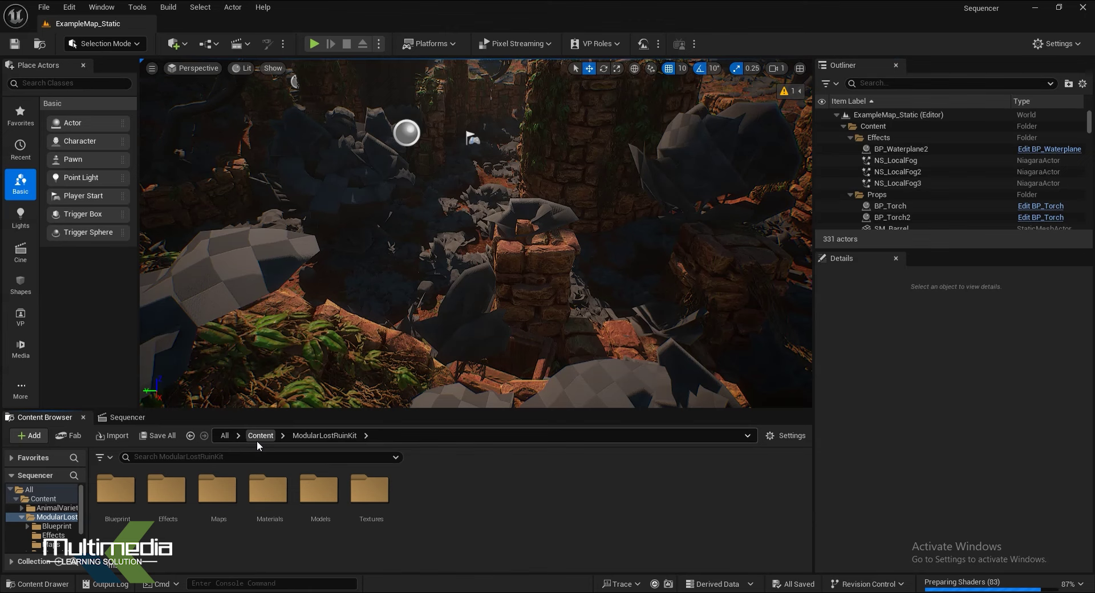
left_click(260, 435)
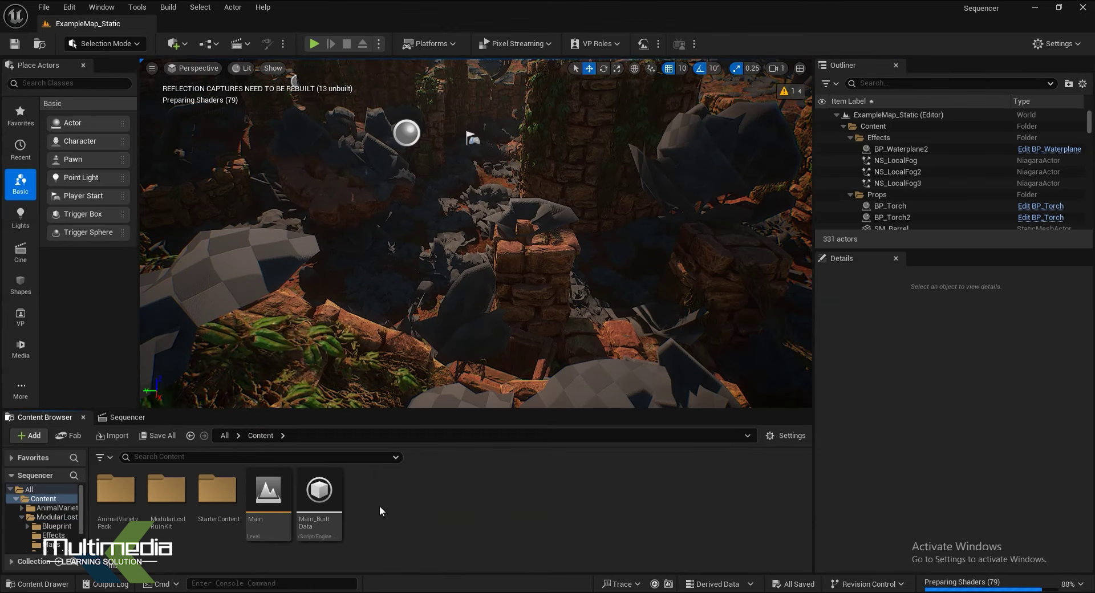
right_click(378, 505)
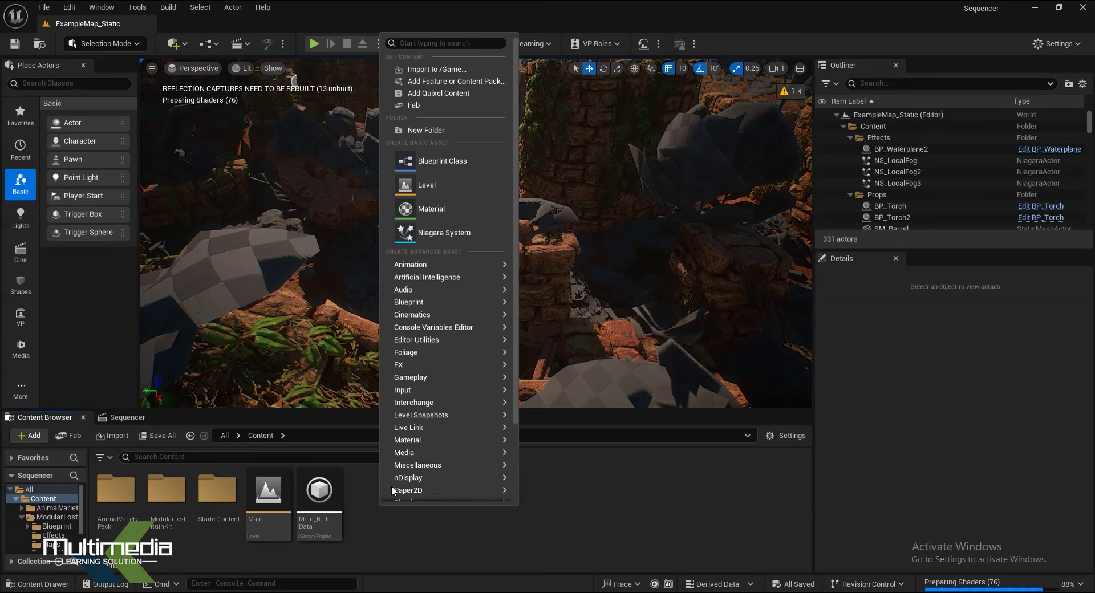
left_click(423, 132)
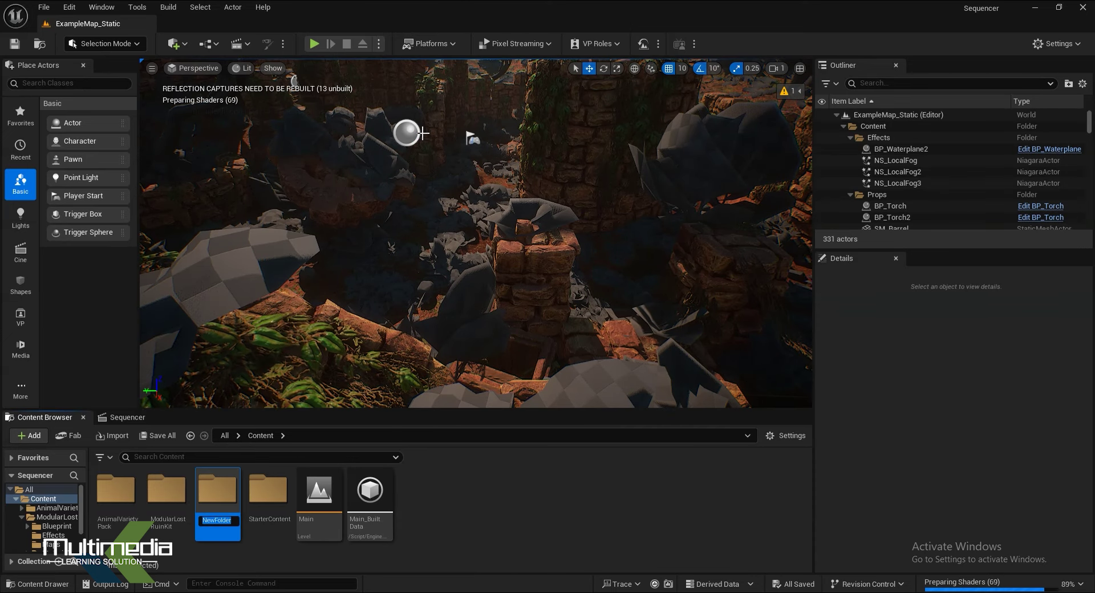
type("Shots")
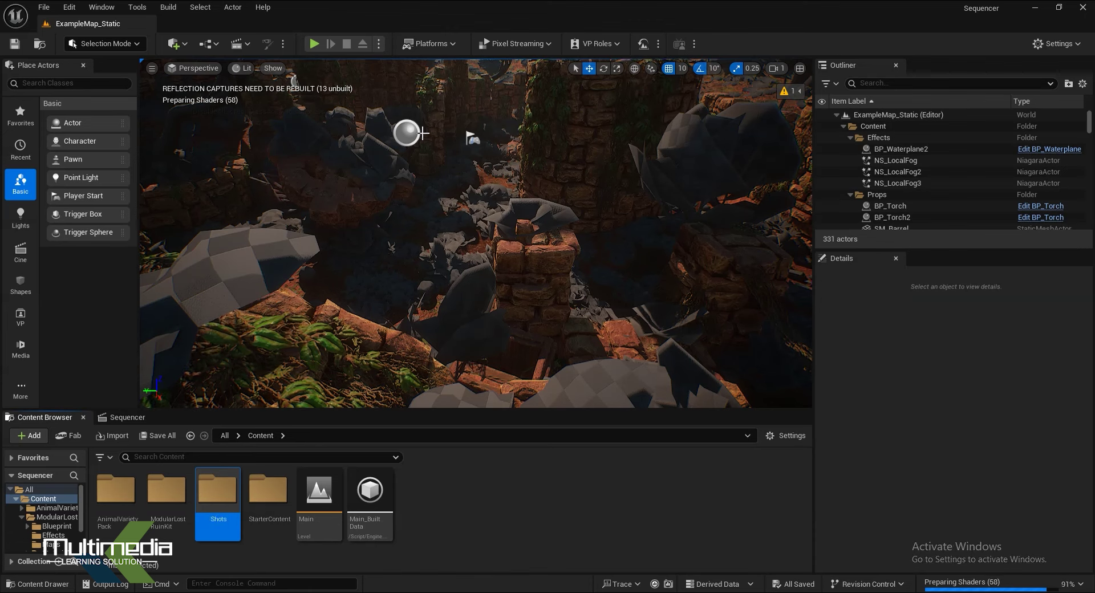
Step: Open the Shots folder and add a new level sequence from the Cinematics menu
double_click(226, 485)
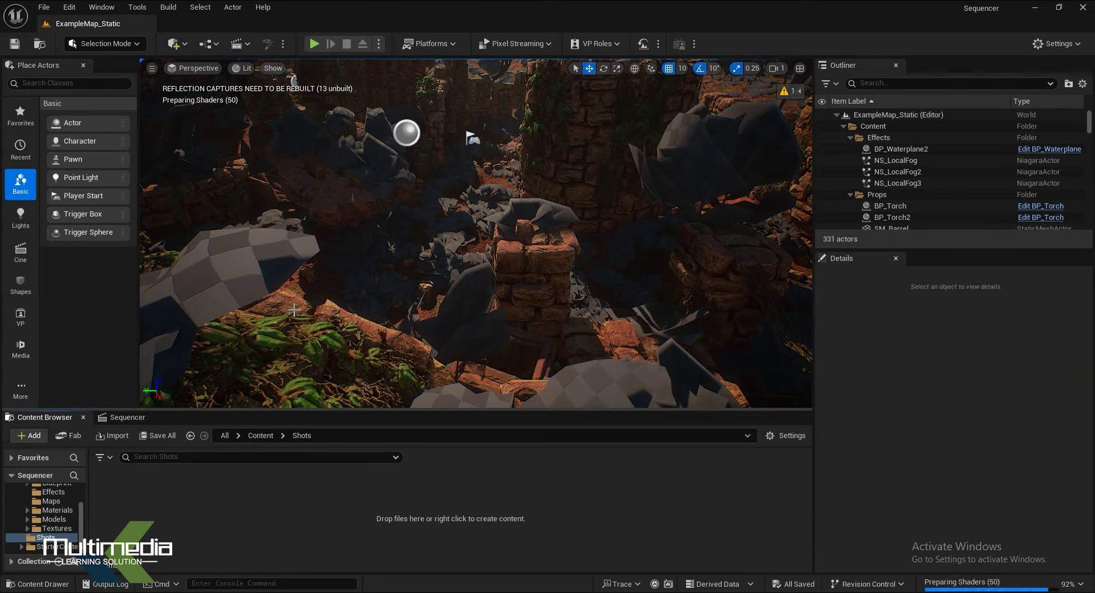
left_click(252, 46)
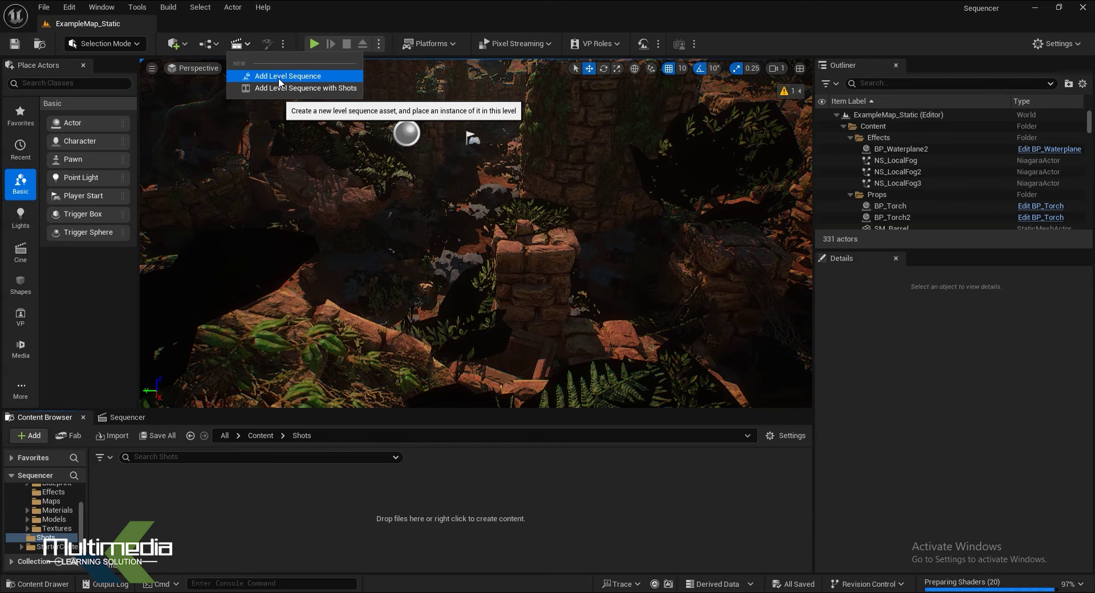
left_click(279, 80)
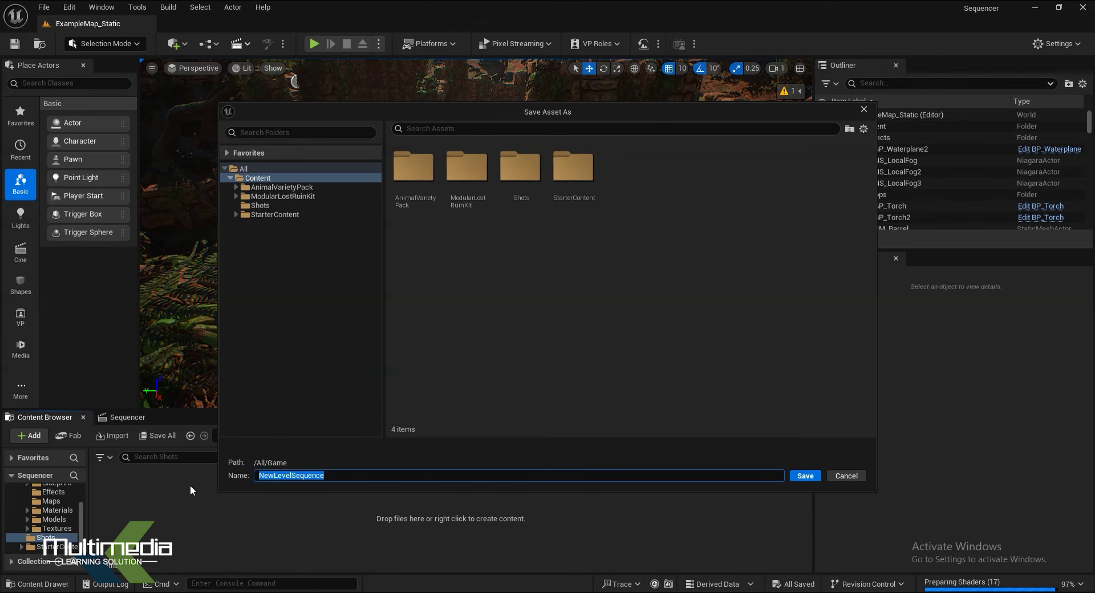
Step: Save the new level sequence as 'Shot_01' in the Shots folder and dock the Curves editor
double_click(523, 166)
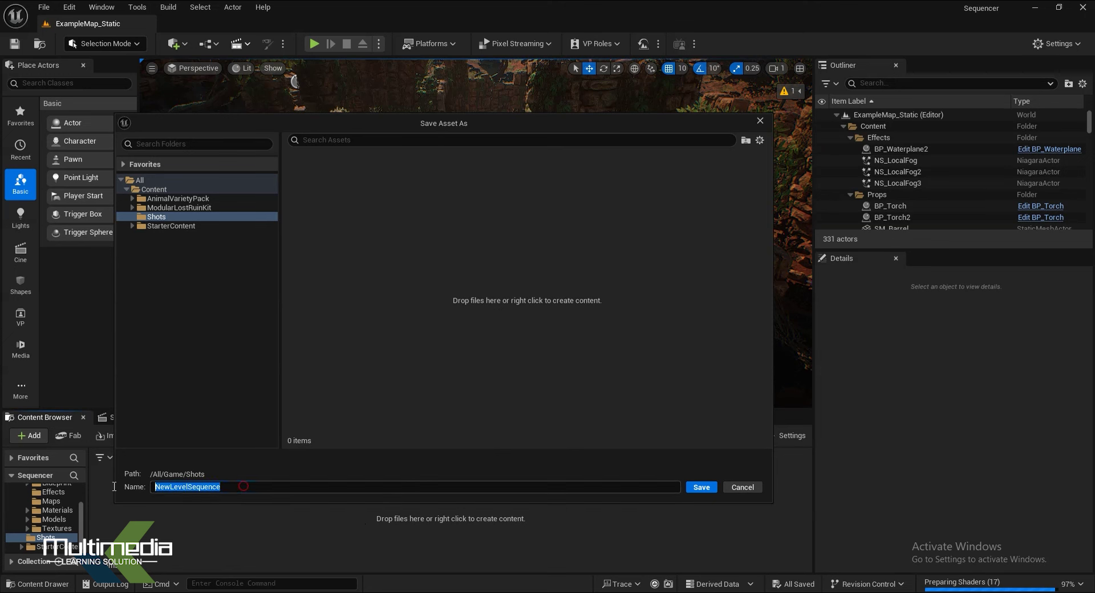
type("Shot")
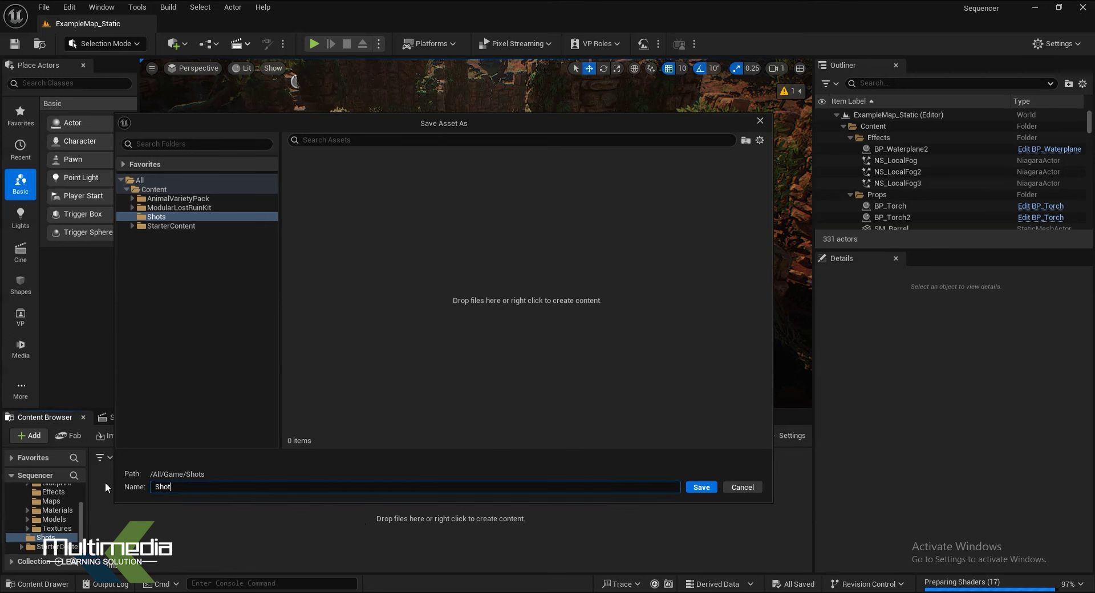
type(")")
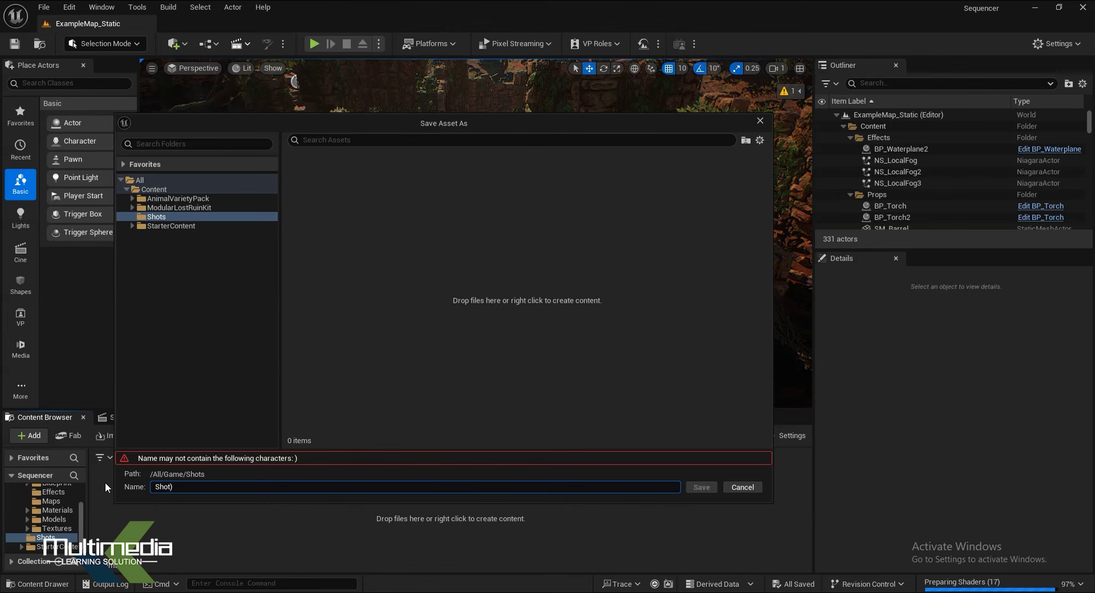
key("BackSpace")
type("_01")
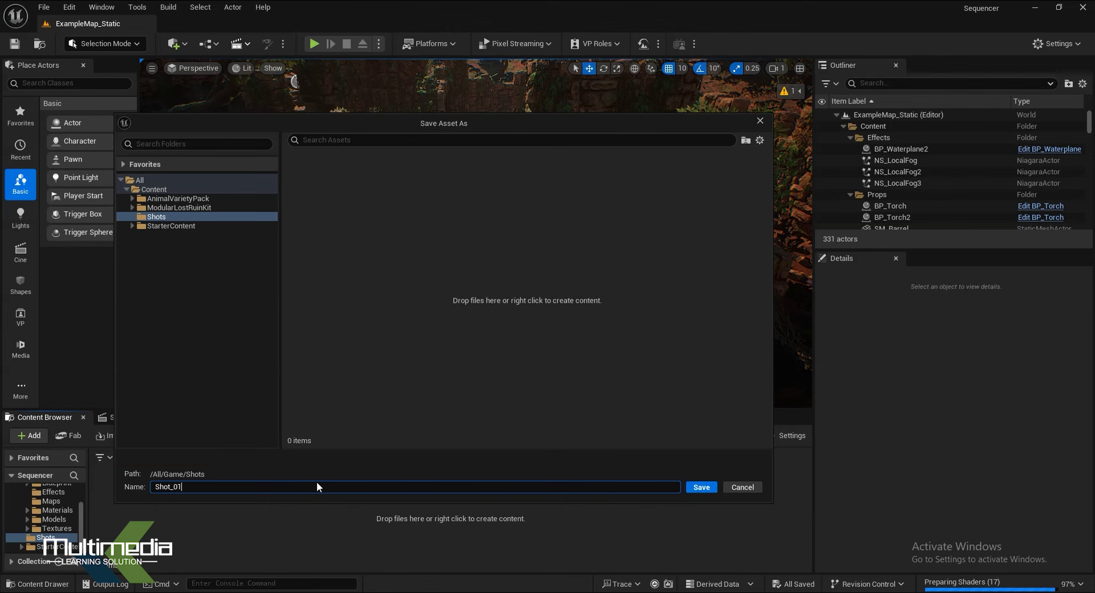
left_click(707, 487)
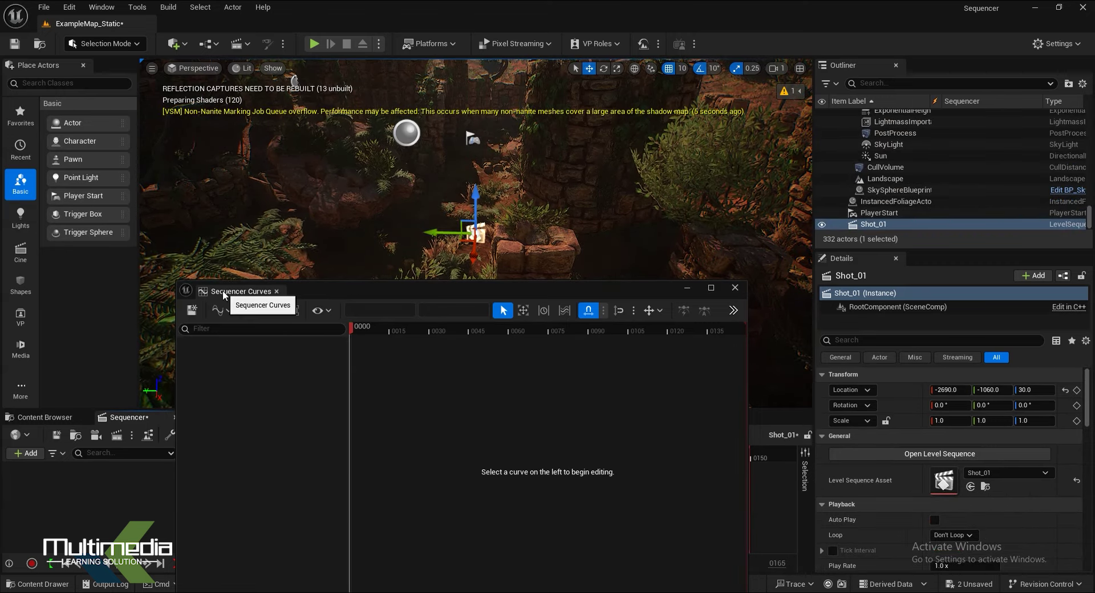
left_click_drag(239, 299, 216, 418)
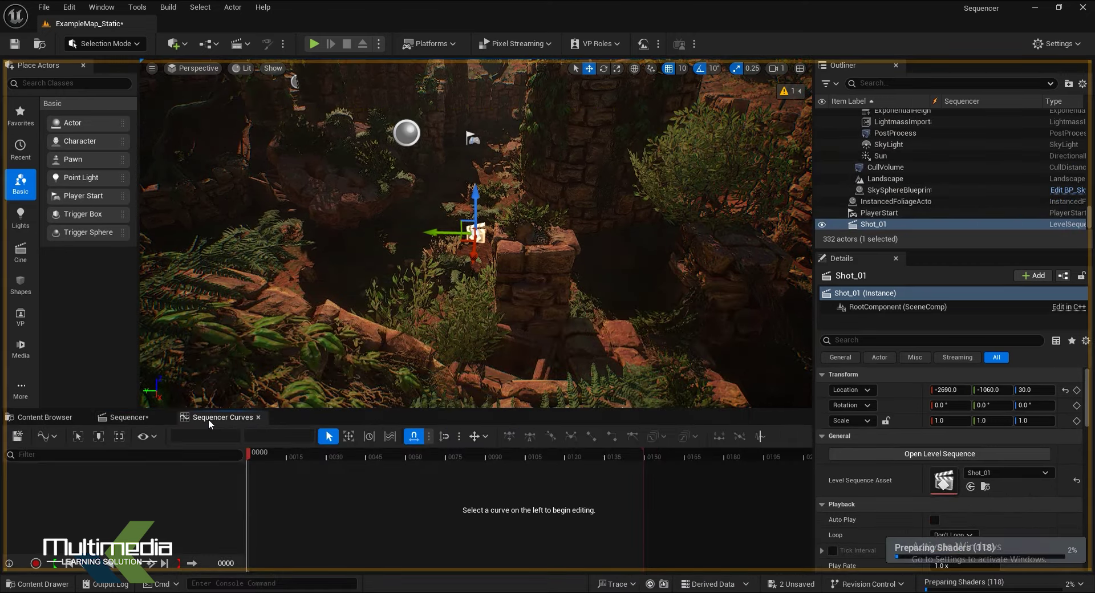
Step: Back on the Sequencer tab, drag Shot_01's playback end out to frame 0226
left_click(143, 419)
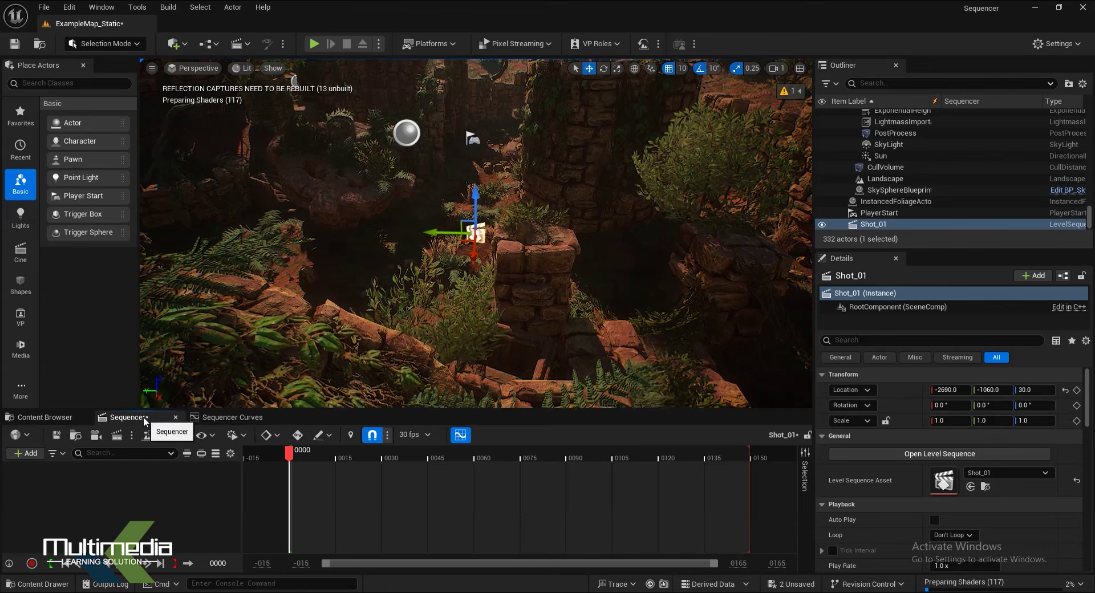
mouse_move(296, 456)
left_mouse_down()
mouse_move(703, 478)
mouse_move(328, 485)
mouse_move(401, 488)
left_mouse_up()
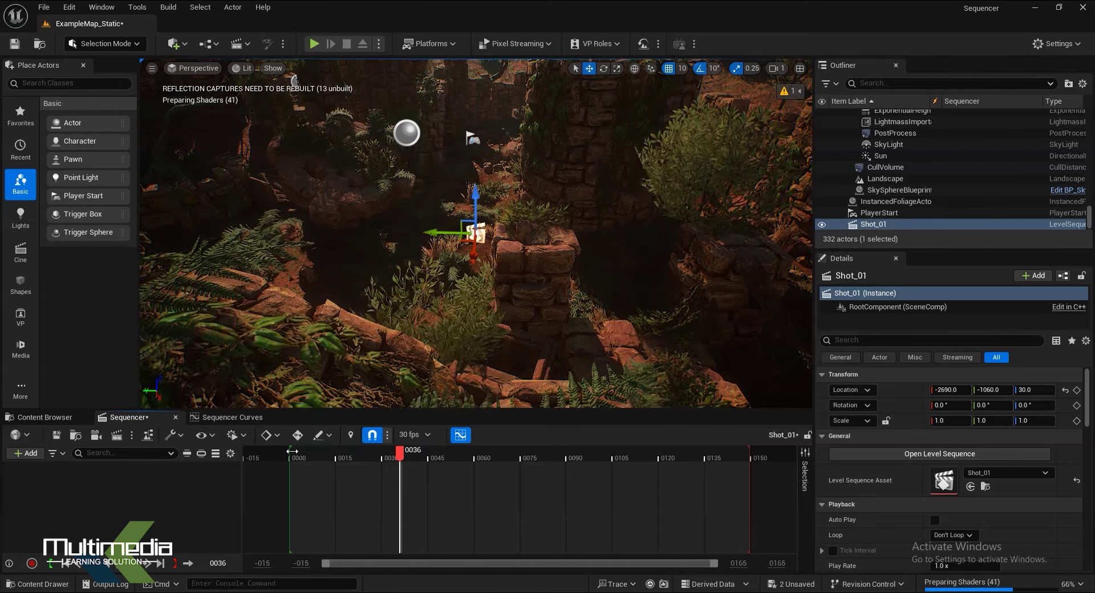
left_click_drag(749, 460, 797, 458)
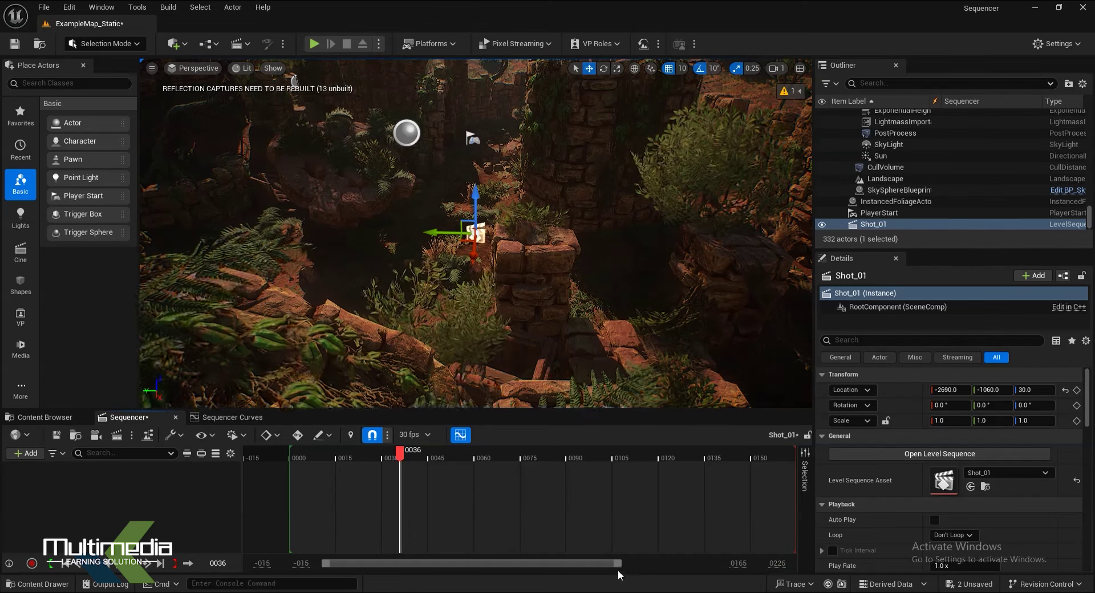
left_click_drag(620, 563, 716, 563)
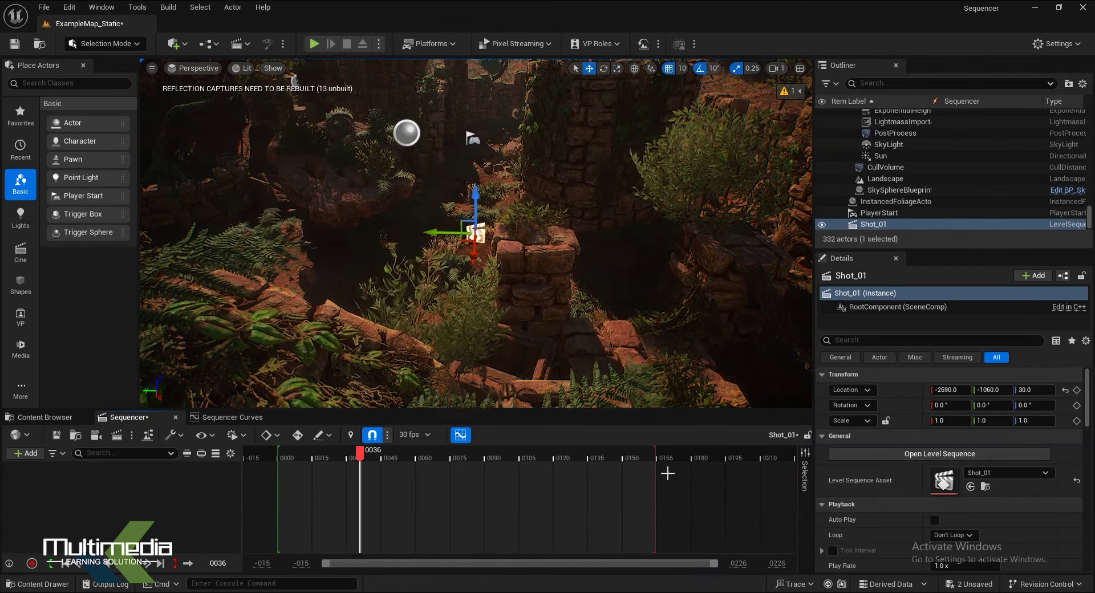
left_click_drag(655, 458, 791, 458)
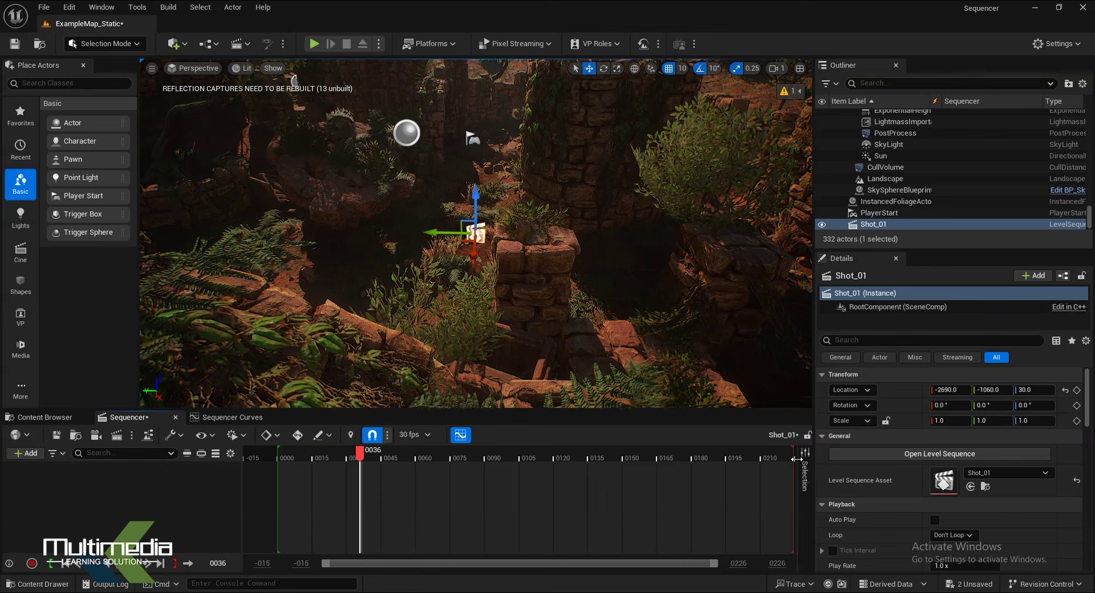
mouse_move(319, 457)
left_mouse_down()
mouse_move(413, 476)
mouse_move(346, 479)
left_mouse_up()
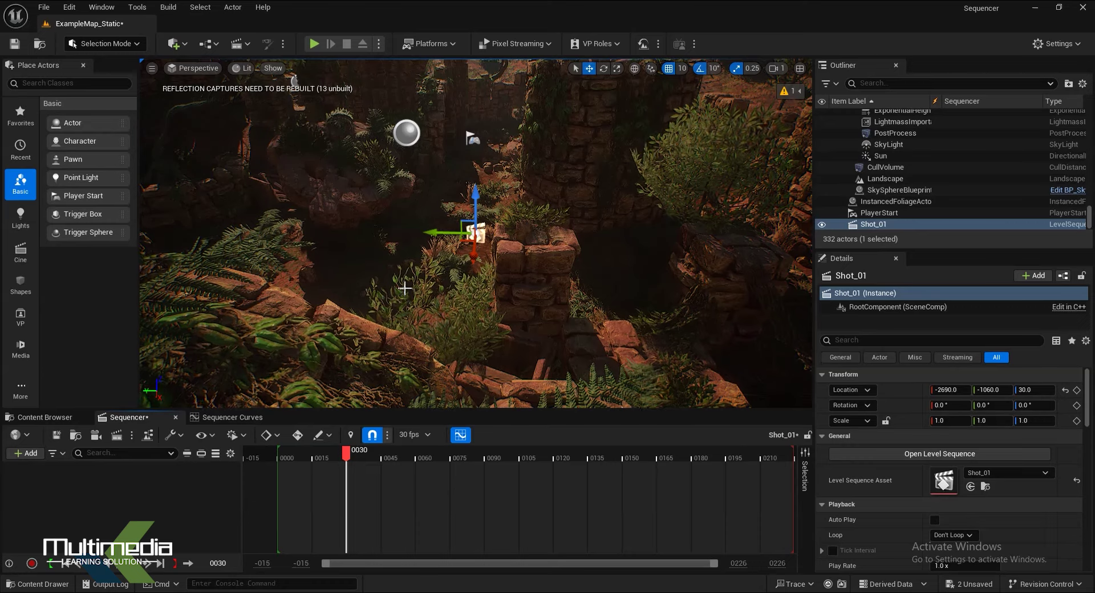
Step: Fly the view down into the ruins near the sequence actor and store it as Bookmark 1
mouse_move(610, 299)
right_mouse_down()
mouse_move(593, 319)
mouse_move(186, 97)
mouse_move(530, 312)
mouse_move(558, 308)
right_mouse_up()
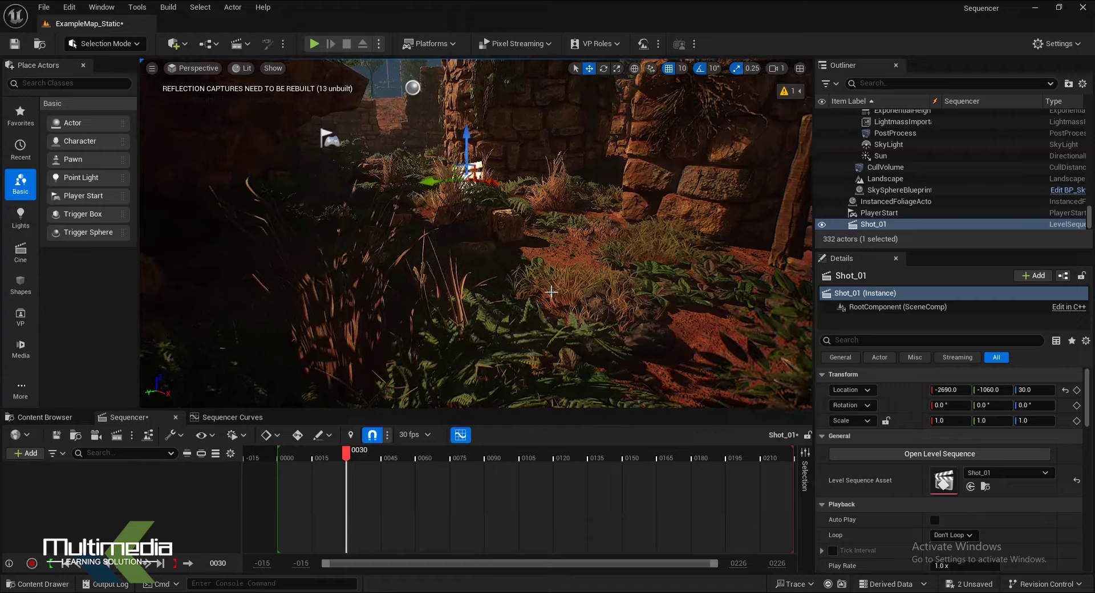
mouse_move(559, 308)
right_mouse_down()
mouse_move(522, 295)
mouse_move(464, 305)
right_mouse_up()
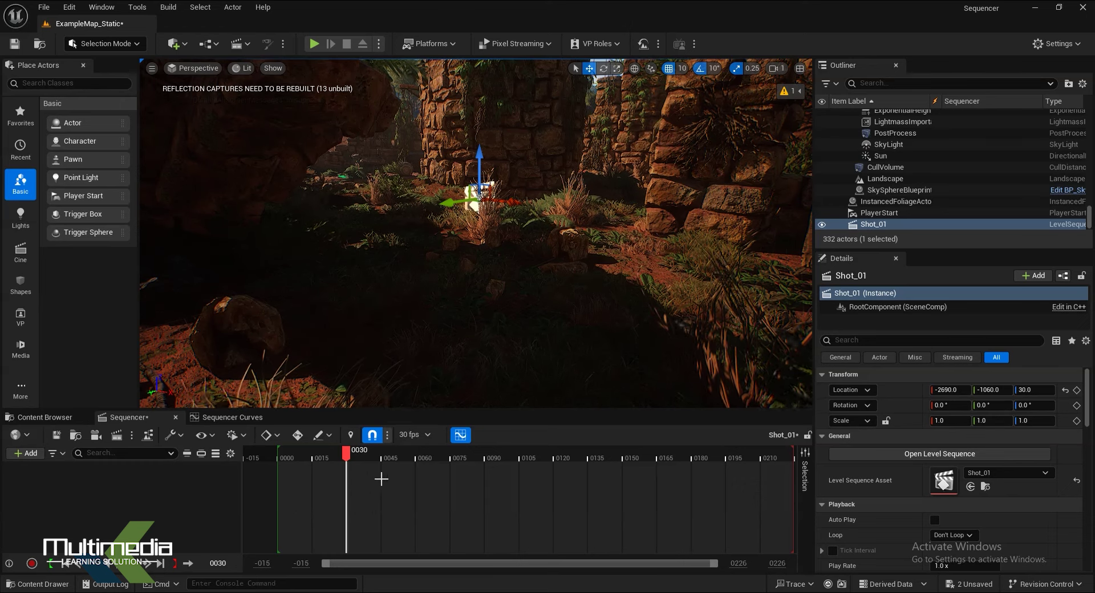
mouse_move(345, 459)
left_mouse_down()
mouse_move(392, 456)
mouse_move(368, 467)
left_mouse_up()
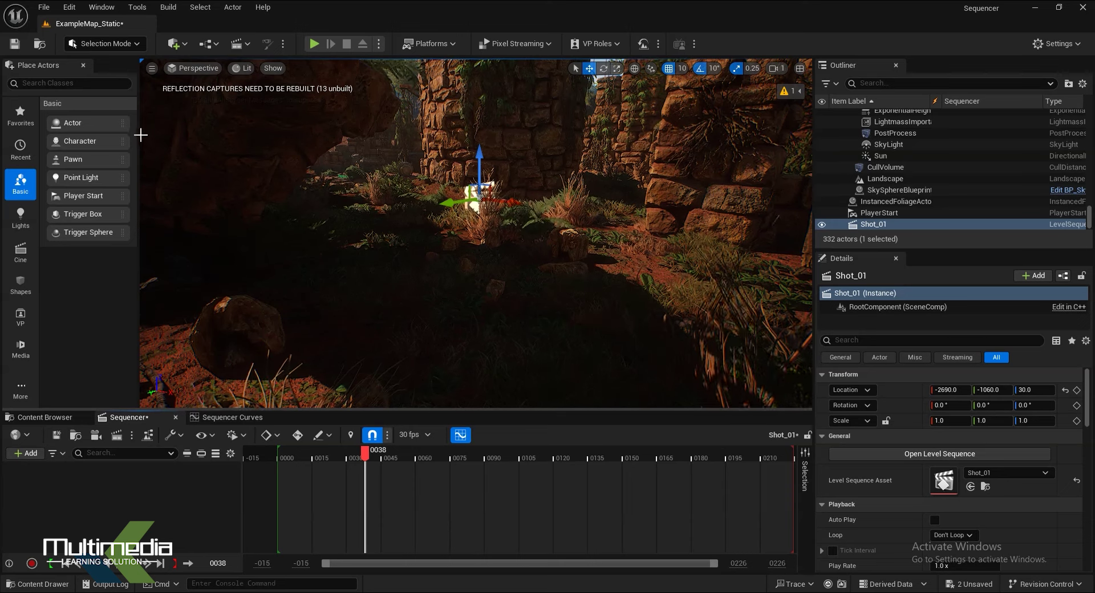
left_click(151, 69)
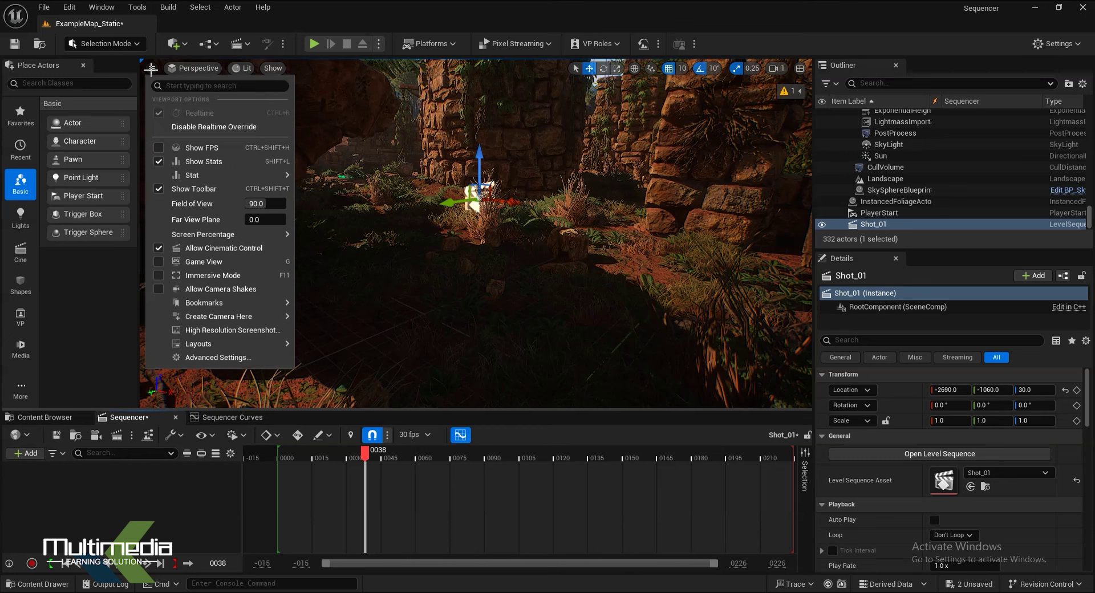
mouse_move(241, 302)
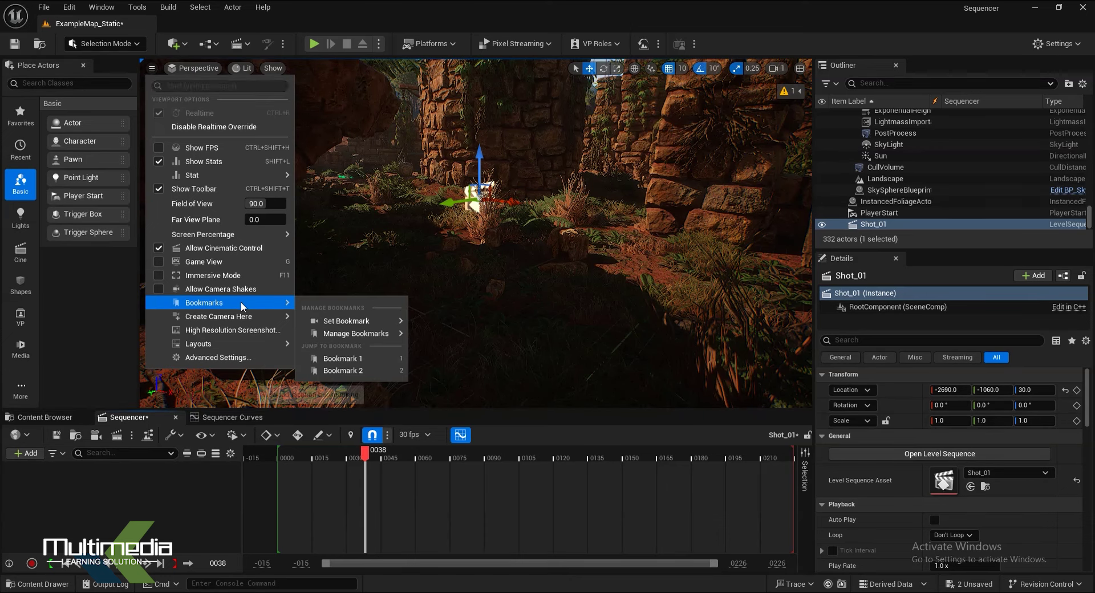
mouse_move(352, 320)
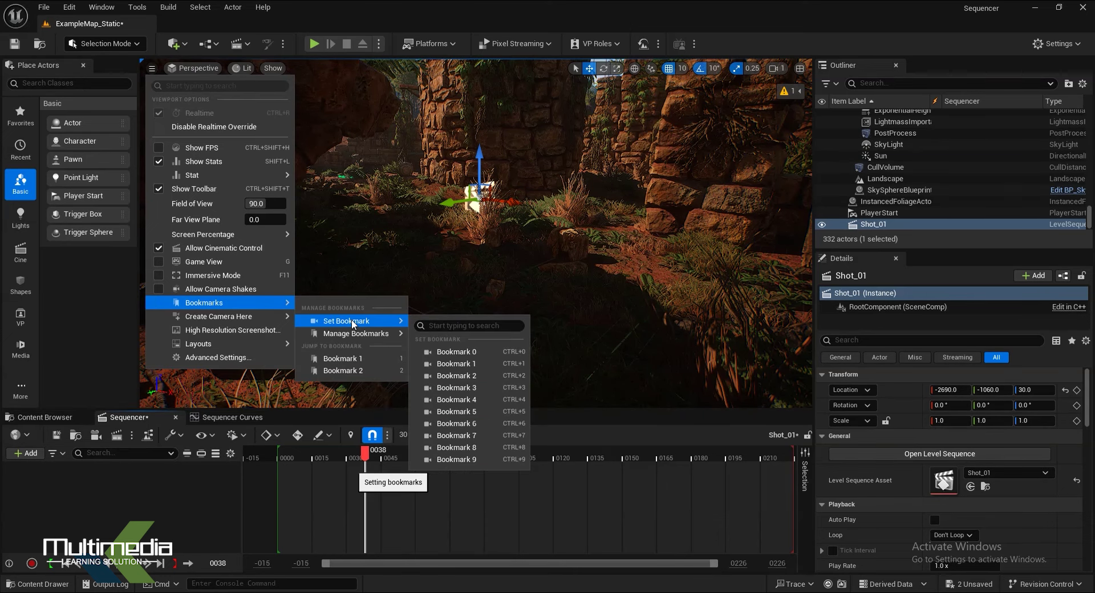
left_click(475, 363)
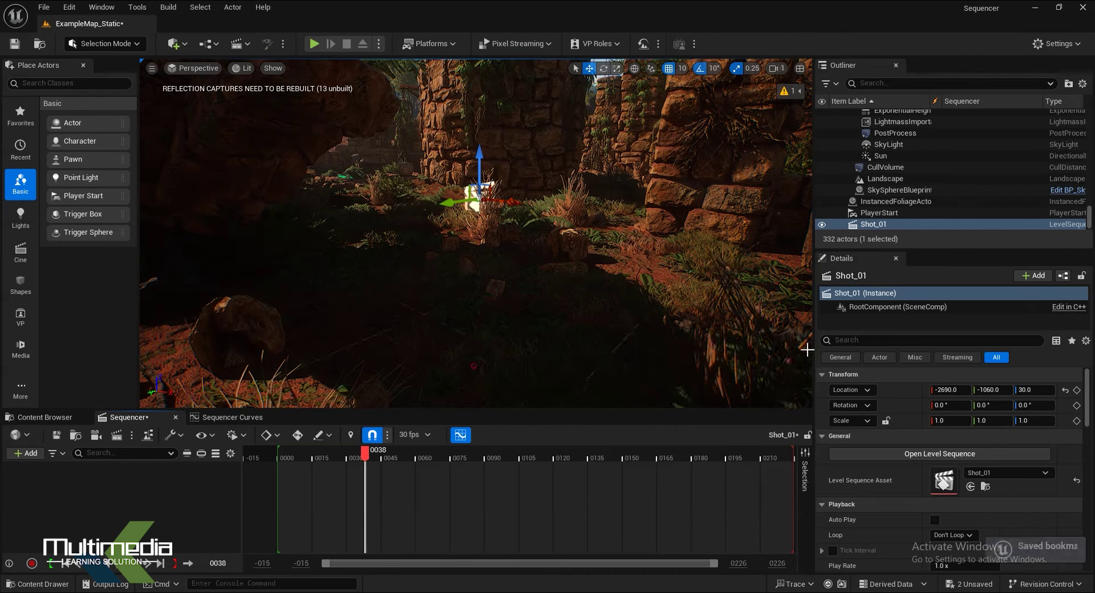
left_click(422, 456)
left_click(463, 459)
right_click_drag(438, 273, 615, 355)
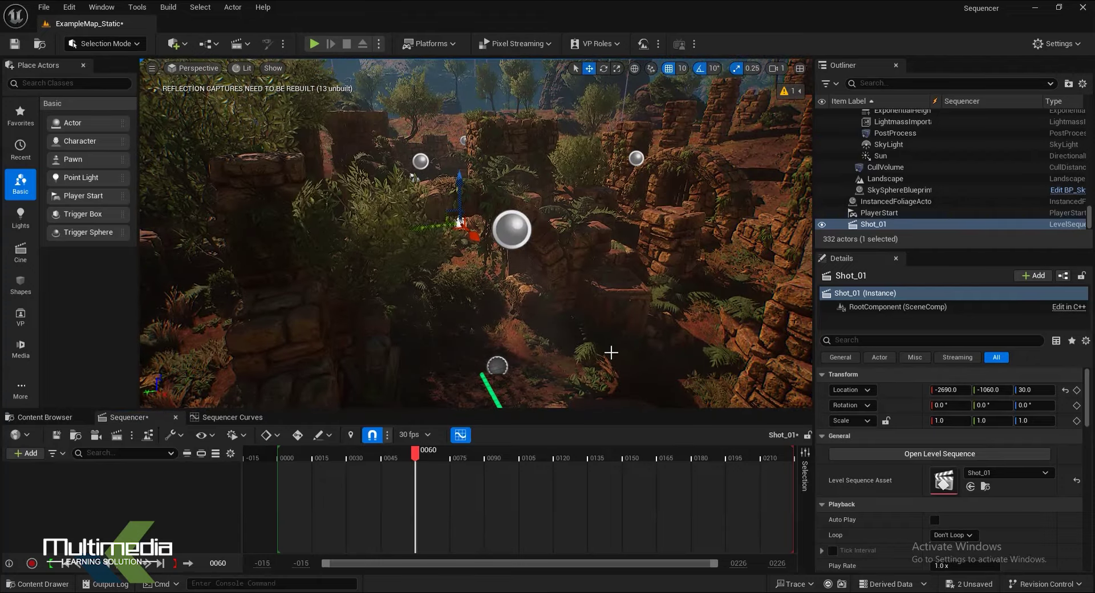
right_click_drag(610, 353, 610, 352)
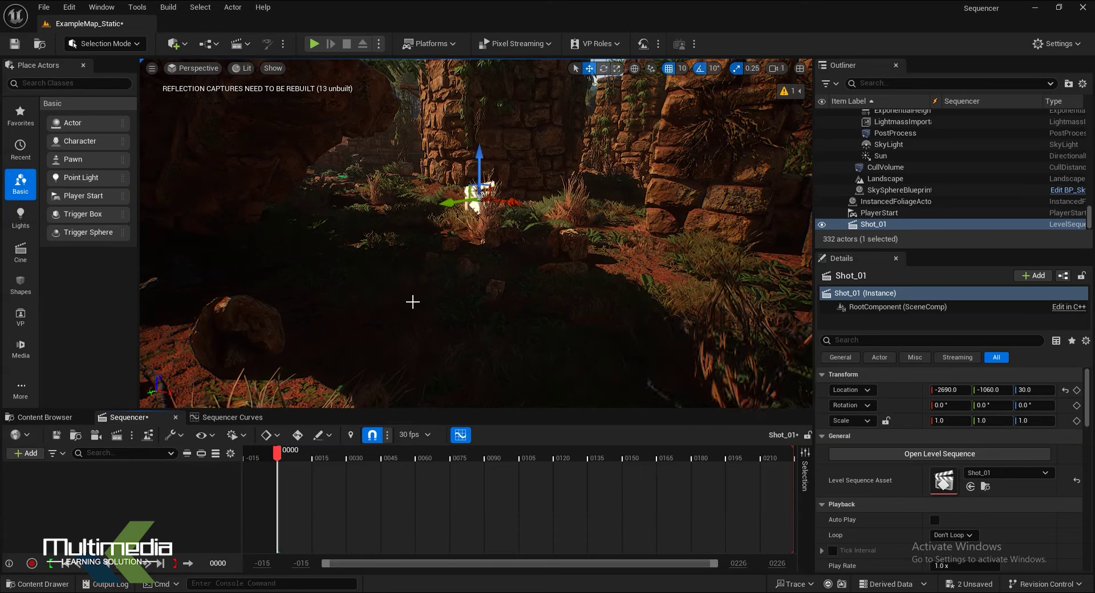
mouse_move(684, 258)
right_mouse_down()
mouse_move(476, 288)
mouse_move(490, 268)
mouse_move(447, 212)
mouse_move(613, 298)
right_mouse_up()
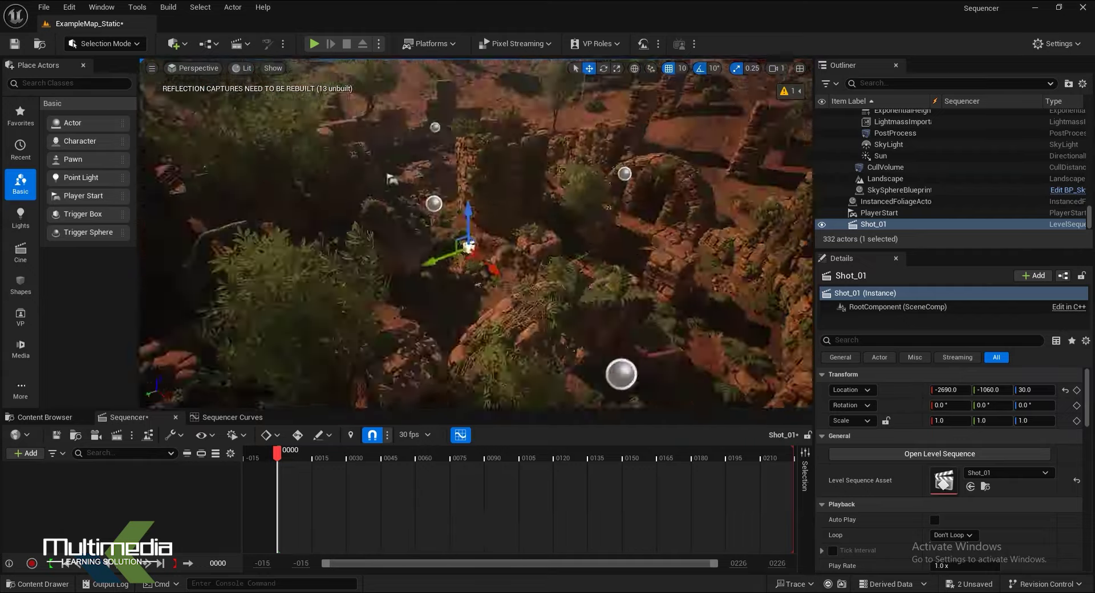
right_click_drag(629, 361, 604, 334)
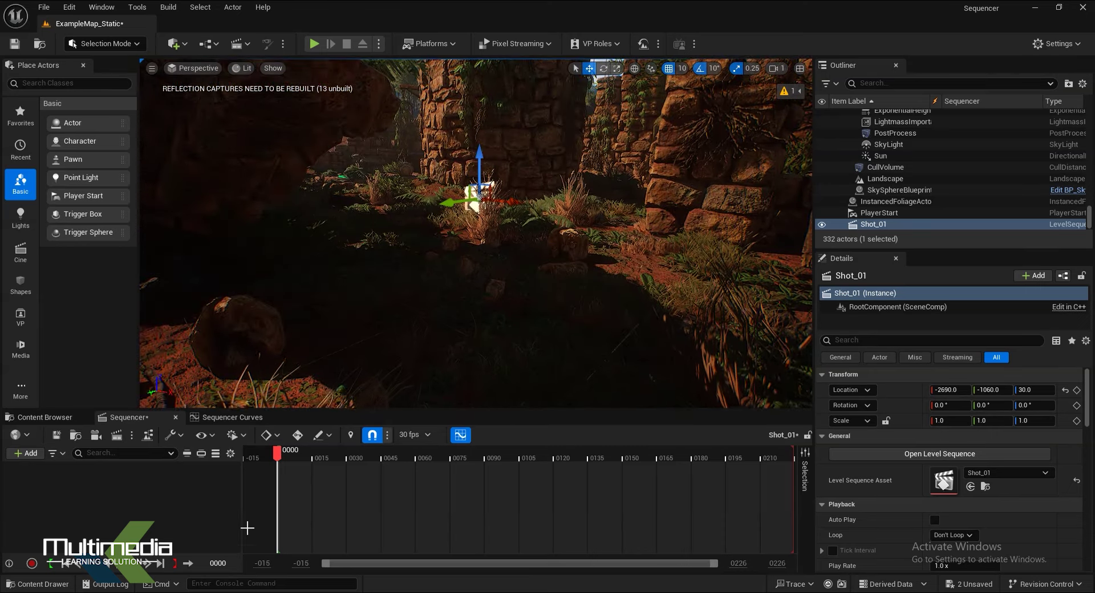
Step: Select the rock wall, scrub through Shot_01, and return to frame 0000
left_click(251, 181)
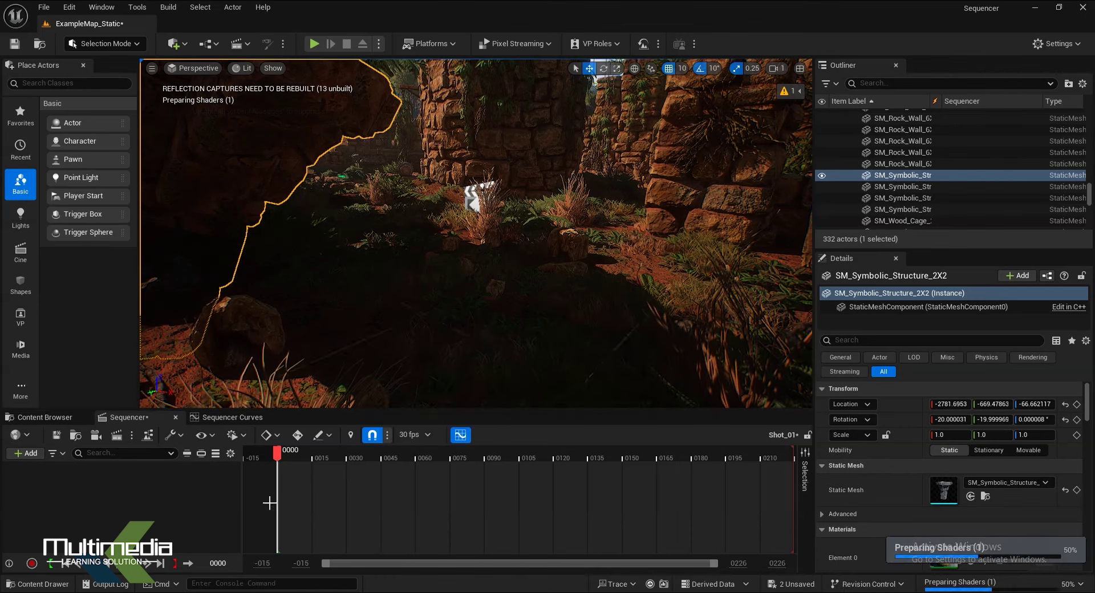
left_click_drag(283, 456, 328, 472)
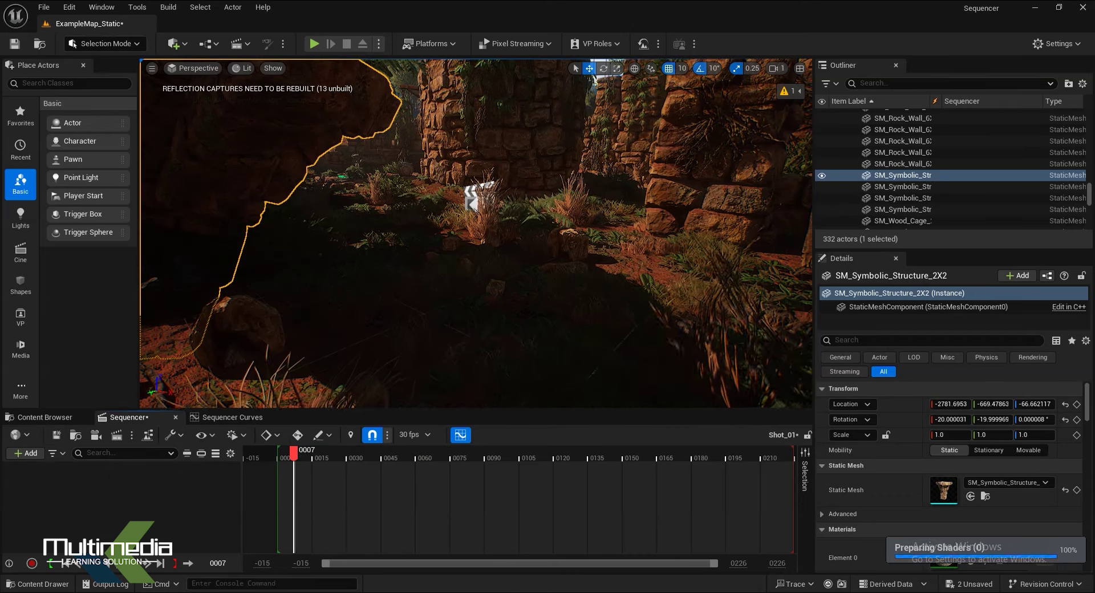
left_click(65, 563)
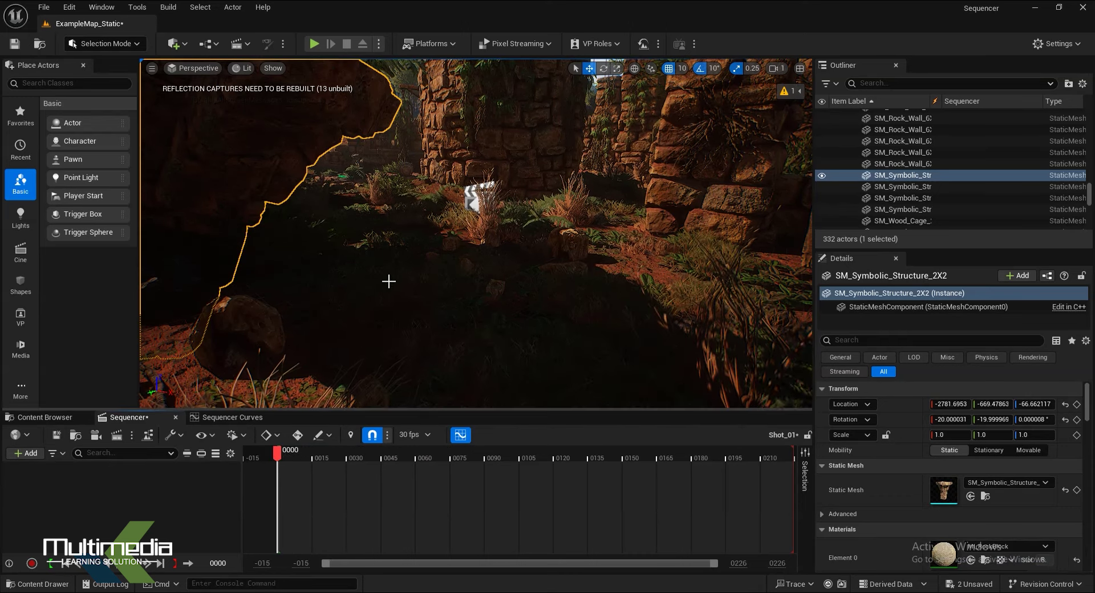
Step: Show the Cine actor types in a widened Place Actors panel and check the sequence frame rate
left_click(186, 70)
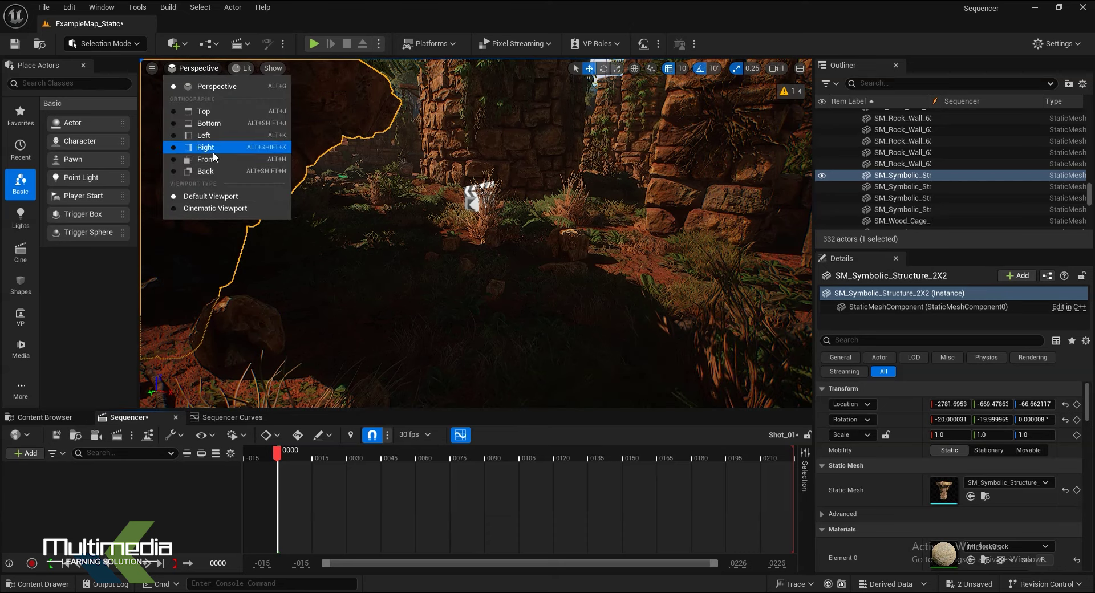
left_click(152, 67)
left_click(151, 68)
left_click(152, 68)
mouse_move(190, 316)
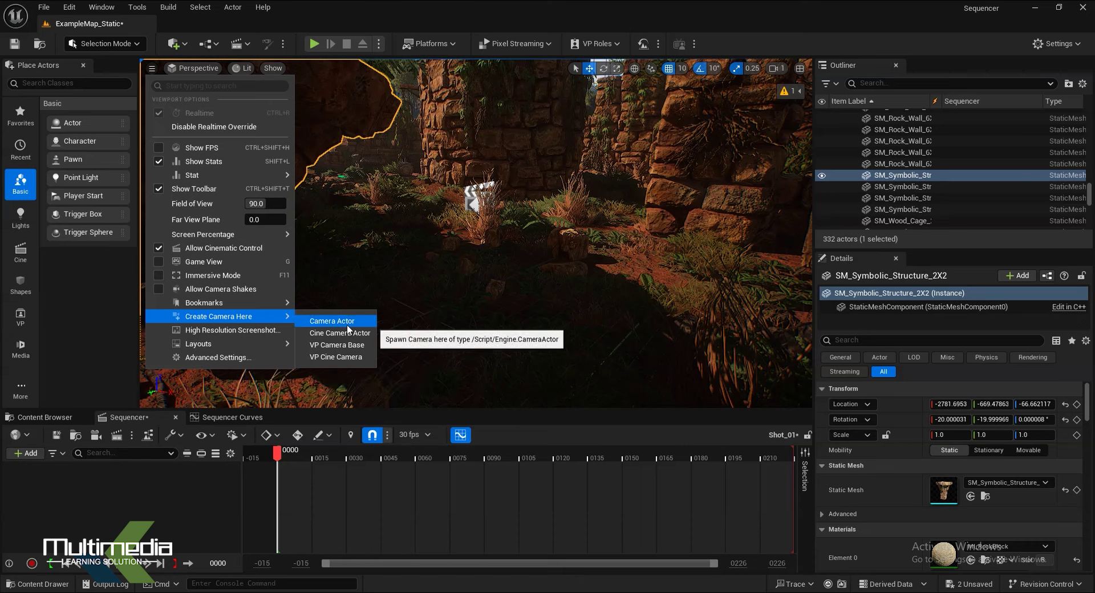
left_click(156, 528)
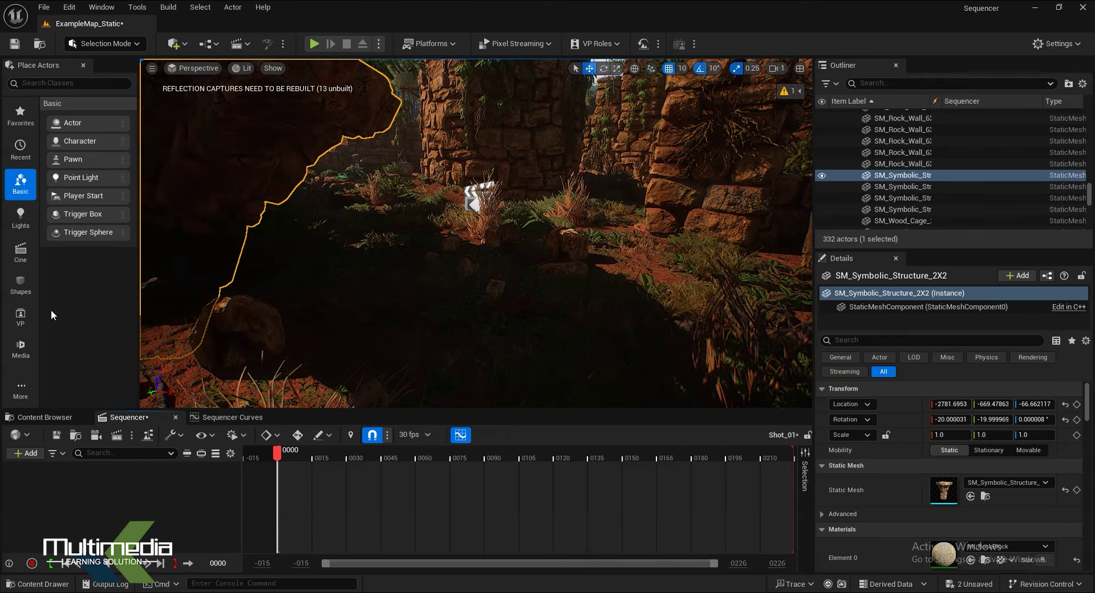
left_click(21, 251)
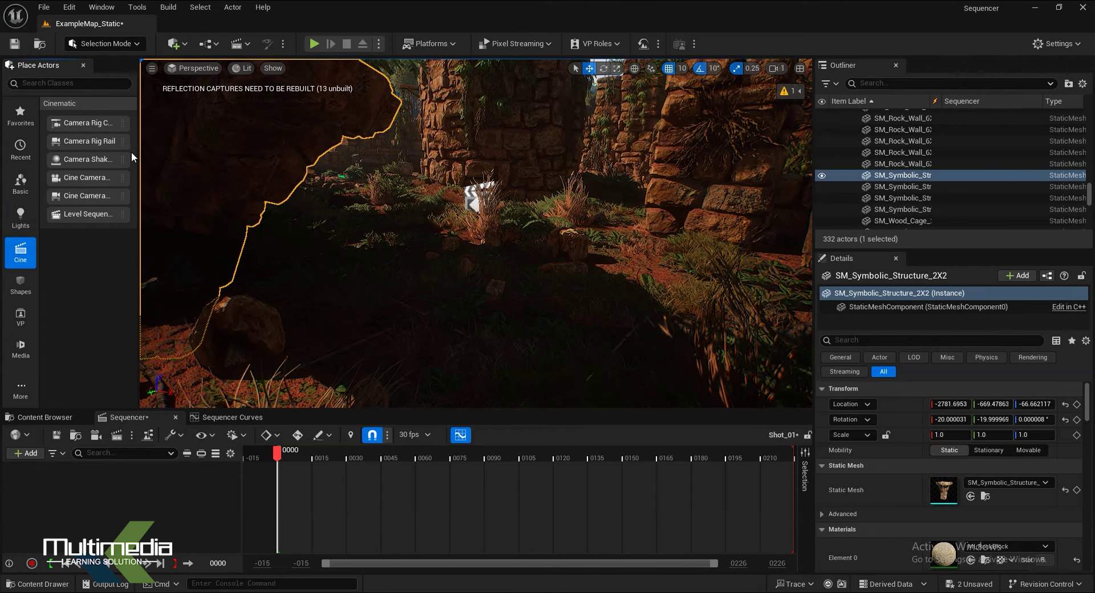
left_click_drag(139, 153, 198, 154)
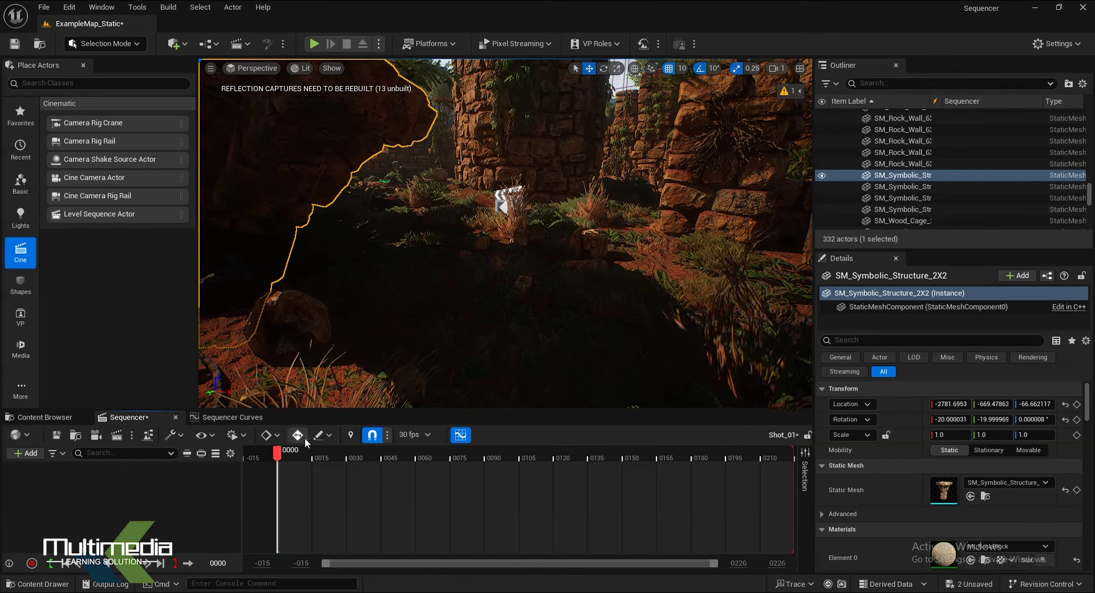
left_click(427, 435)
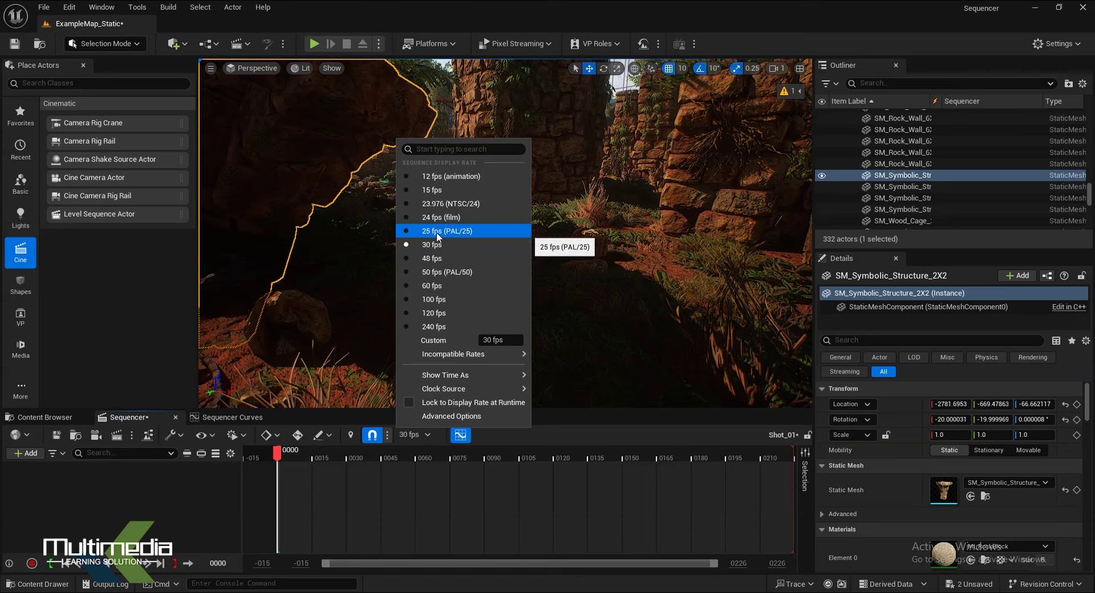
left_click(211, 491)
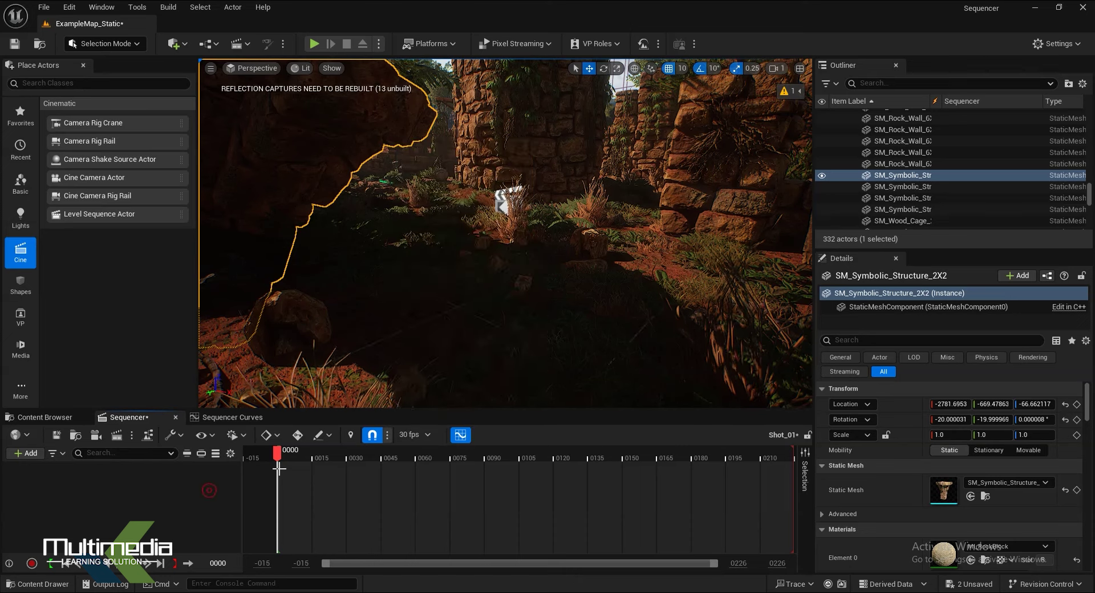
left_click_drag(287, 456, 420, 456)
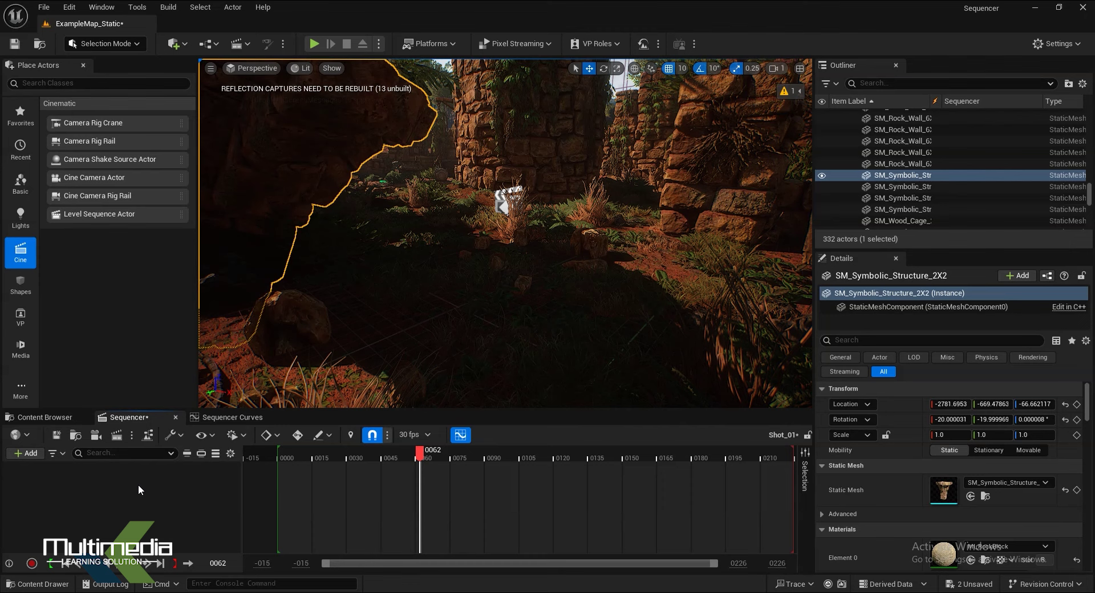
left_click(66, 562)
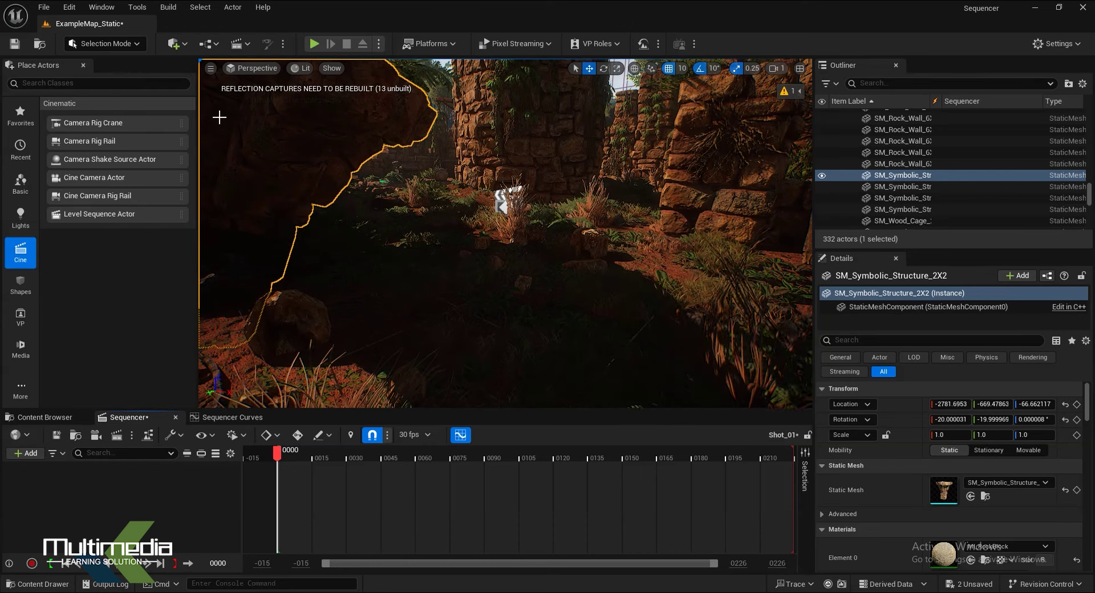
Step: Spawn a Cine Camera Actor at the current viewport position
left_click(210, 68)
mouse_move(270, 342)
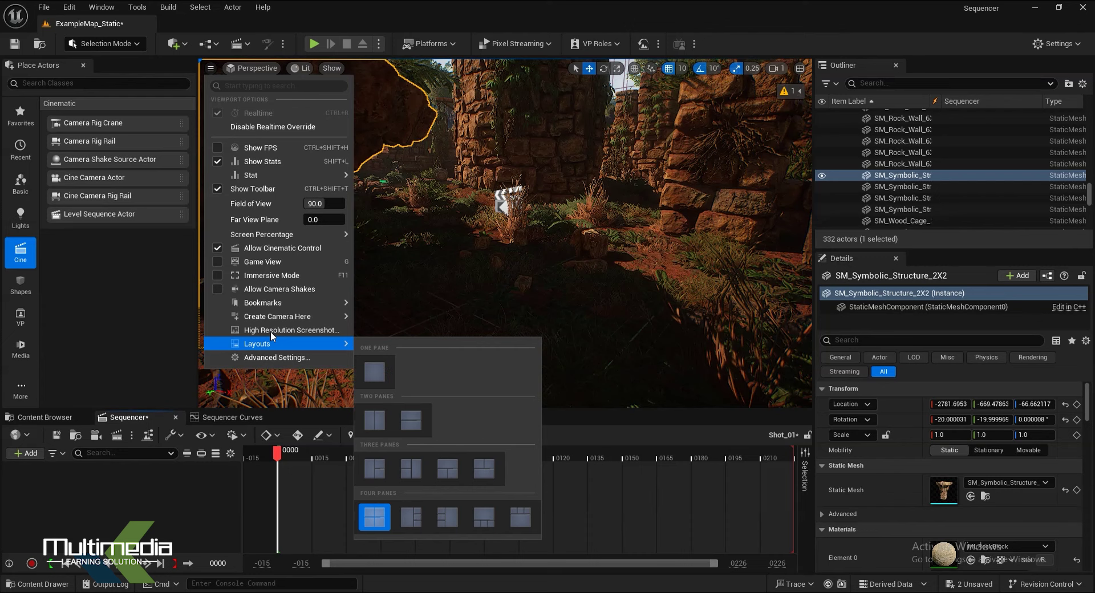
mouse_move(276, 316)
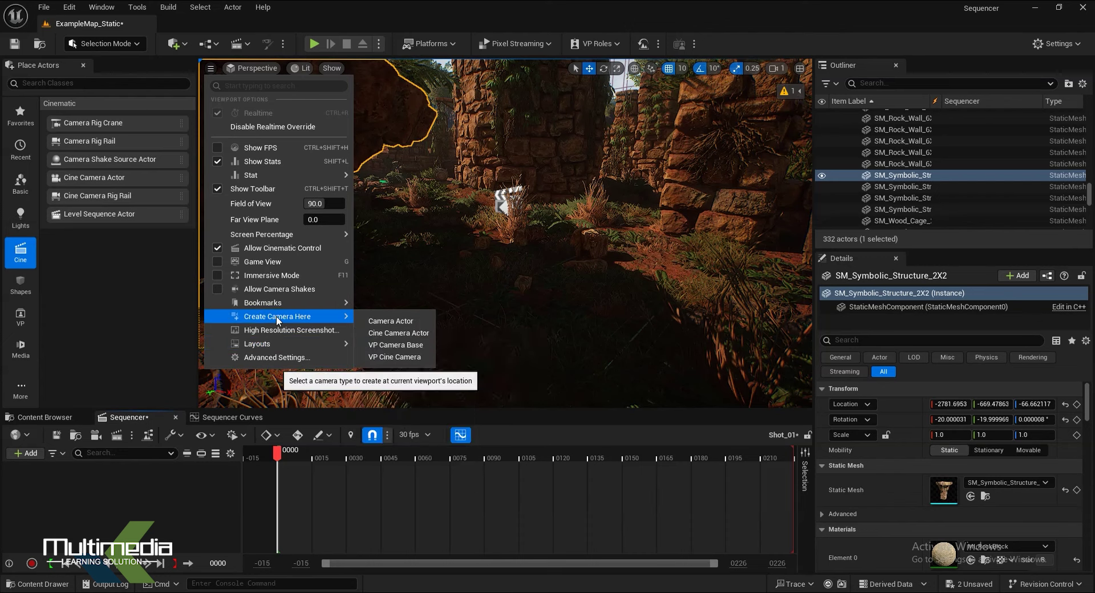
left_click(413, 335)
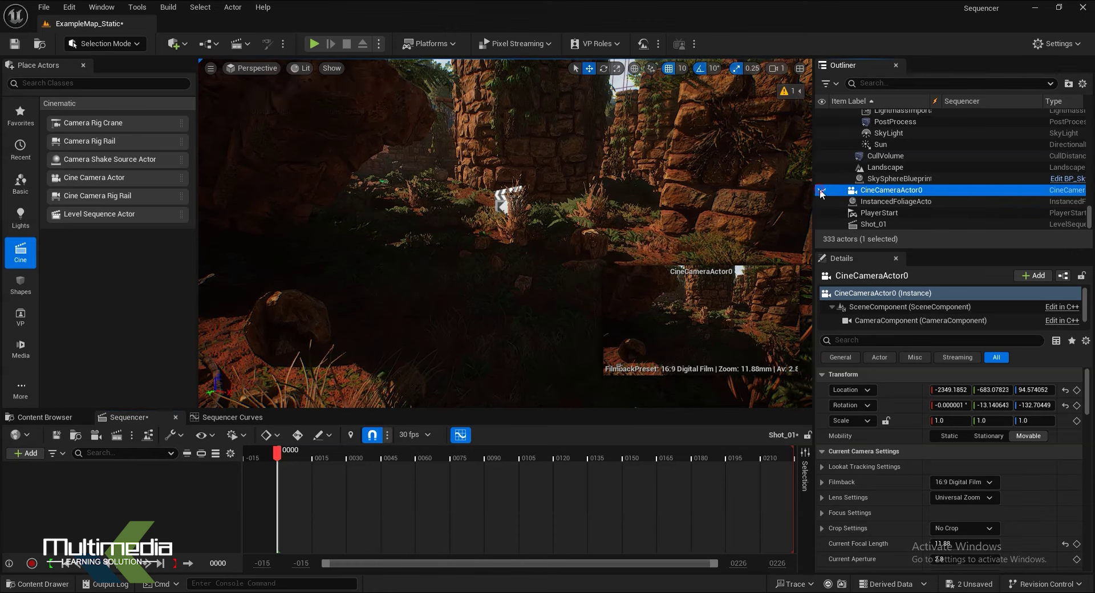
Step: Add CineCameraActor0 to Shot_01, preview it from frame 0000, and switch to Cinematic Viewport
left_click_drag(866, 190, 491, 342)
left_click_drag(162, 472, 160, 468)
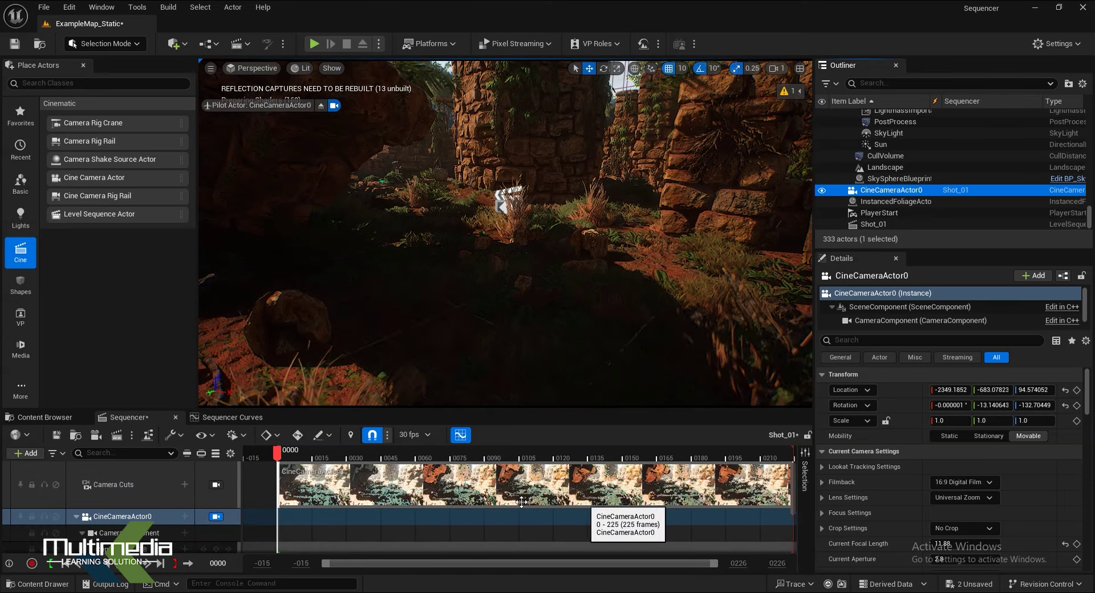
mouse_move(289, 453)
left_mouse_down()
mouse_move(439, 453)
mouse_move(318, 466)
mouse_move(533, 467)
mouse_move(399, 469)
left_mouse_up()
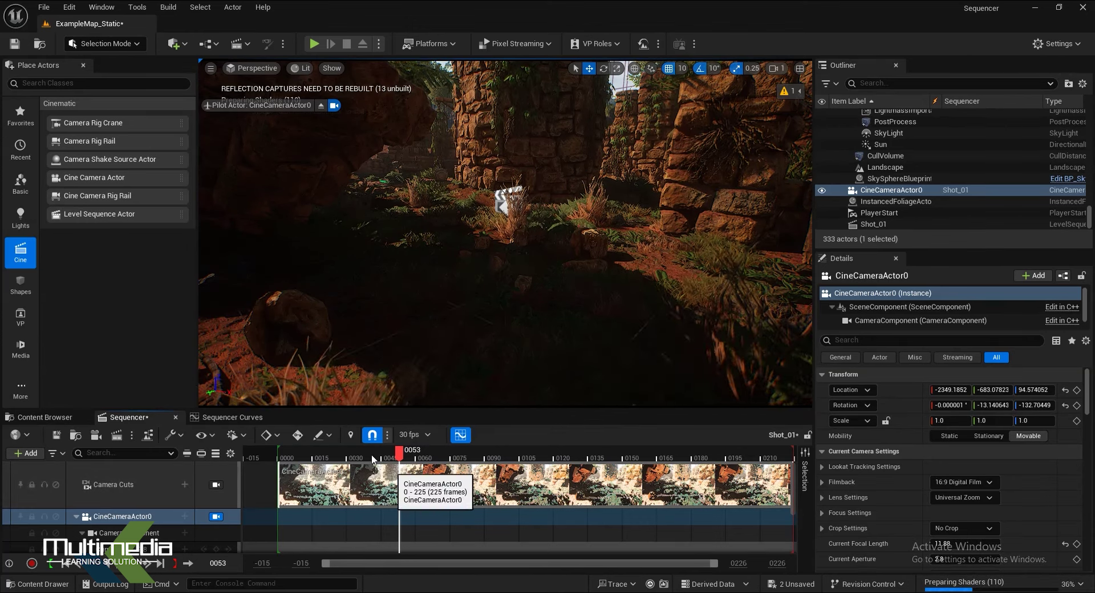
left_click(67, 565)
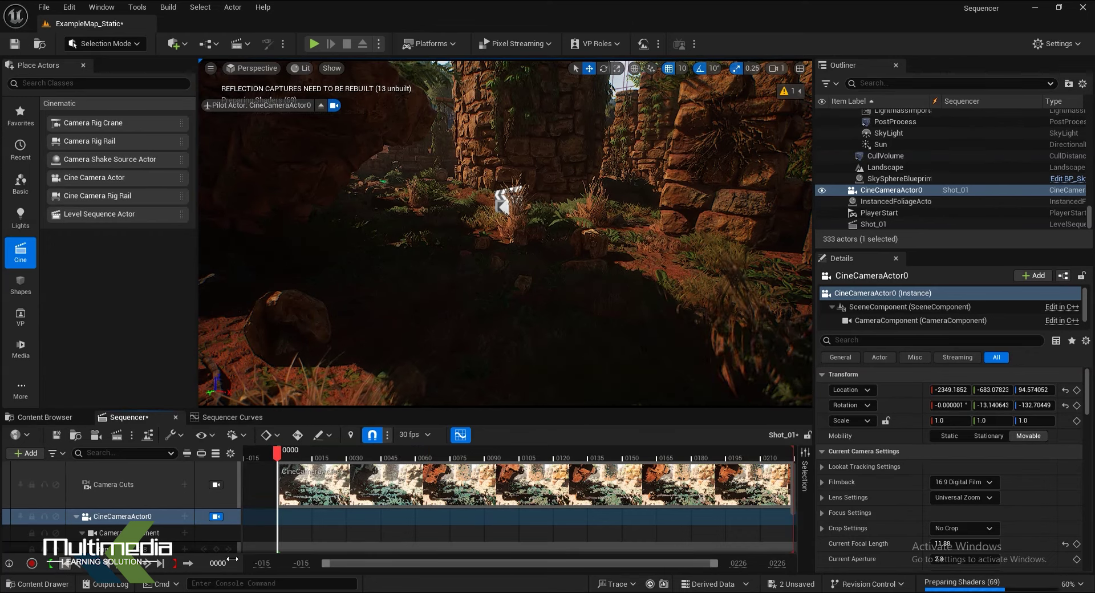
left_click(254, 68)
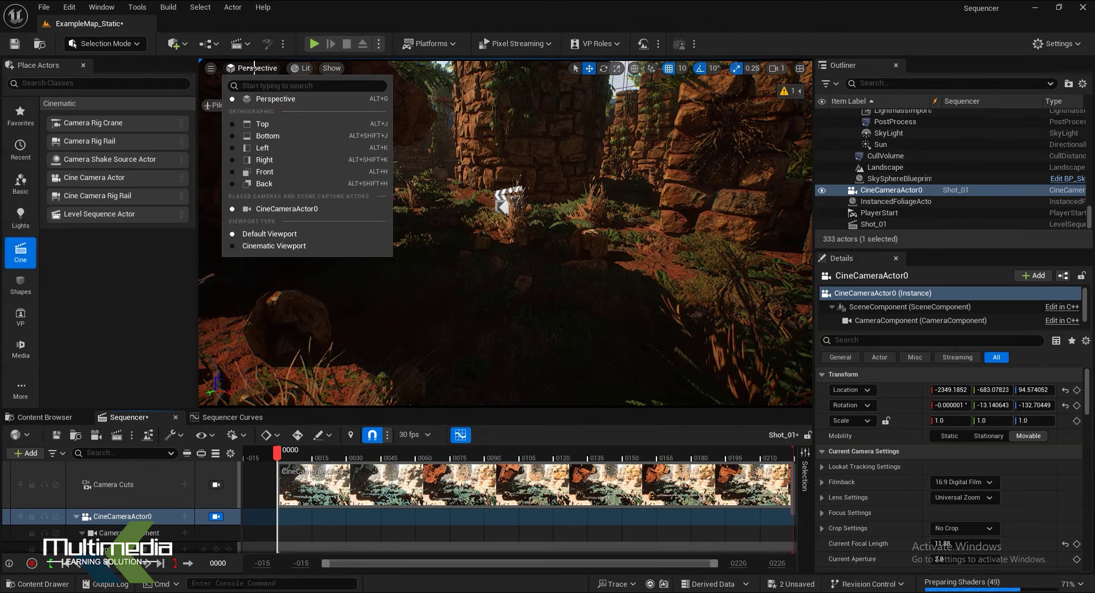
left_click(268, 246)
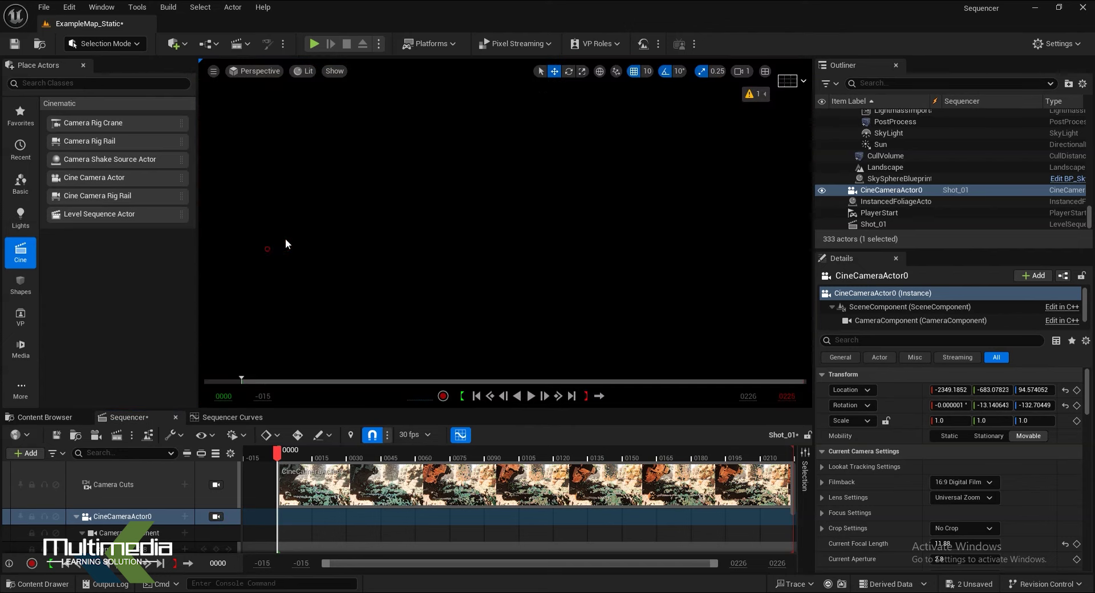
Step: Look through CineCameraActor0, then play, pause and scrub the Shot_01 preview back to start
left_click(265, 73)
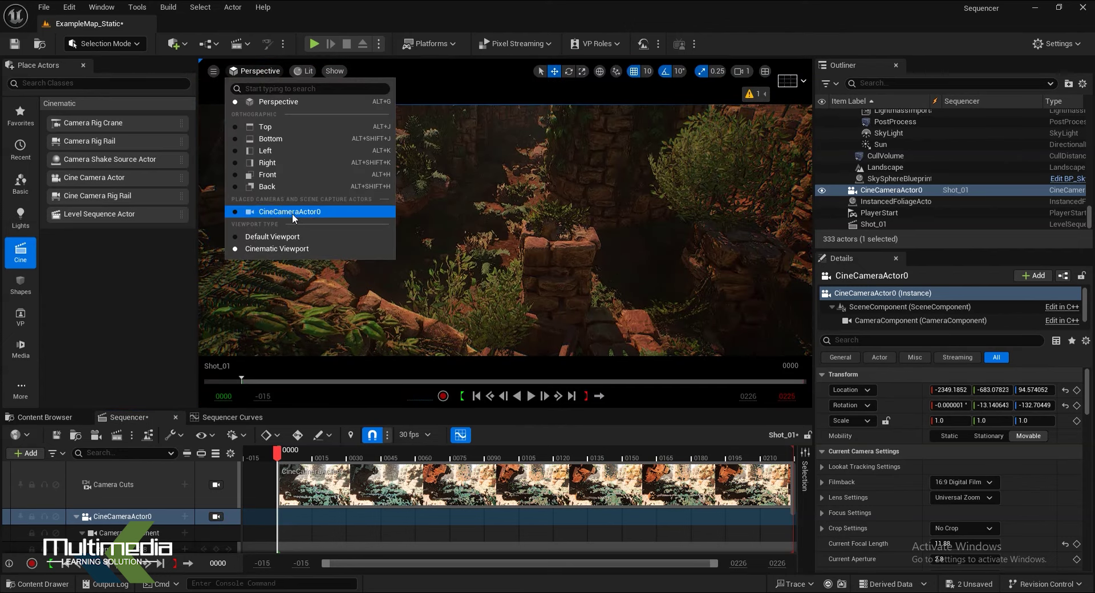
left_click(291, 213)
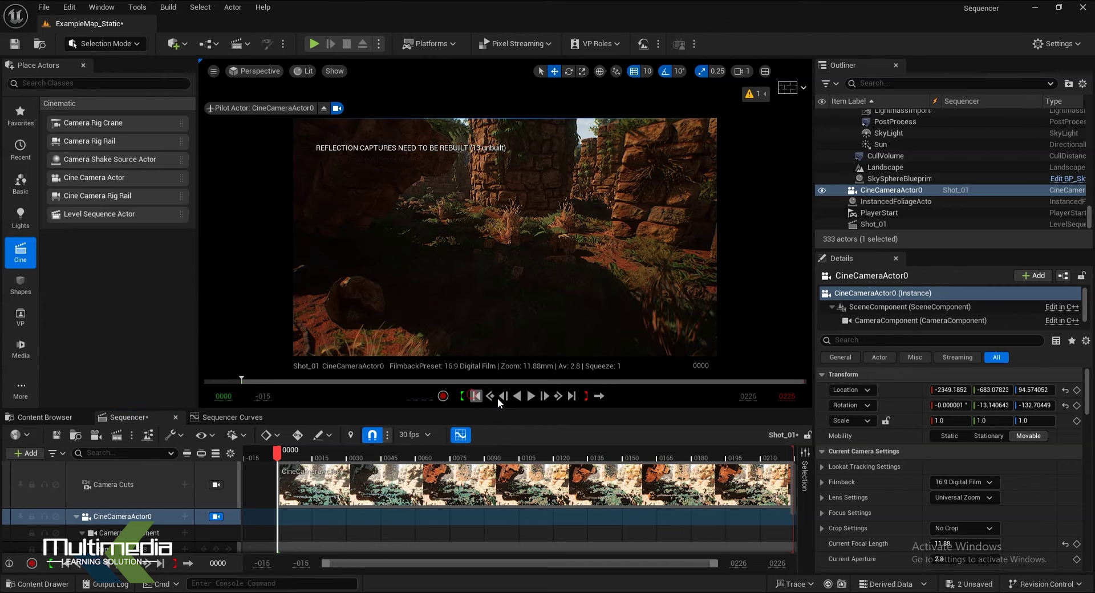
left_click(527, 399)
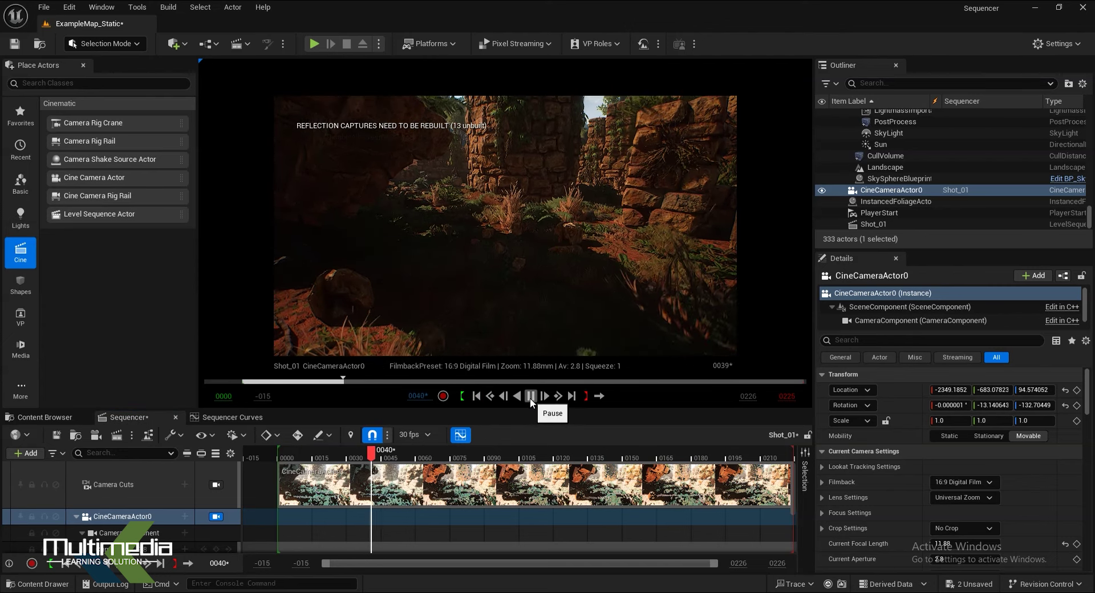
left_click(529, 398)
left_click_drag(406, 454, 494, 454)
left_click(475, 397)
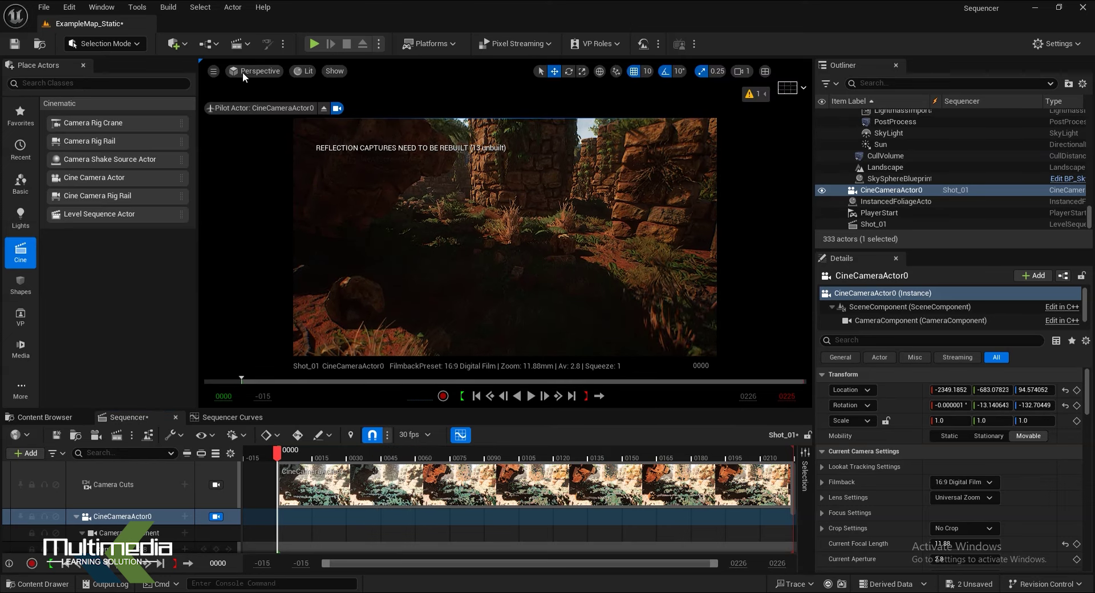
Step: Scrub Shot_01 forward to about frame 83 and jump back to the first frame
left_click(261, 74)
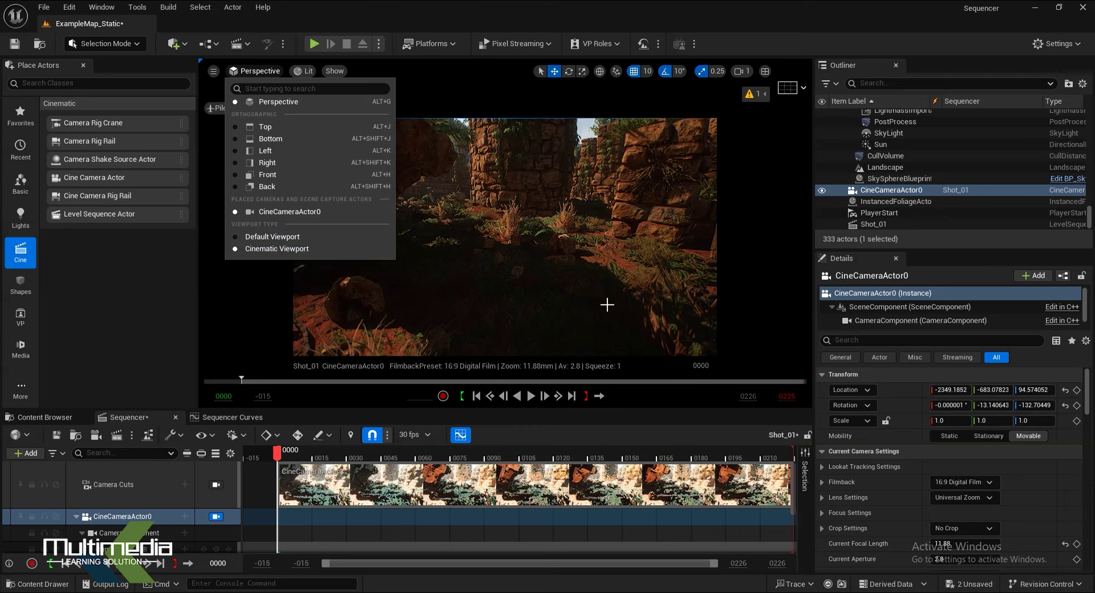
left_click(314, 465)
left_click_drag(314, 465, 495, 473)
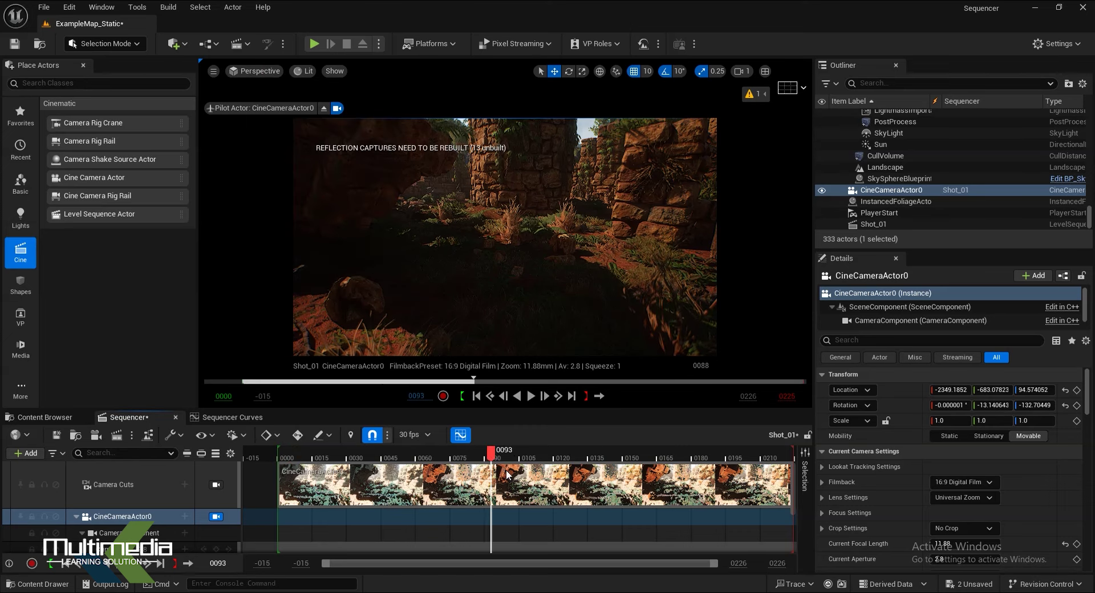
left_click(476, 396)
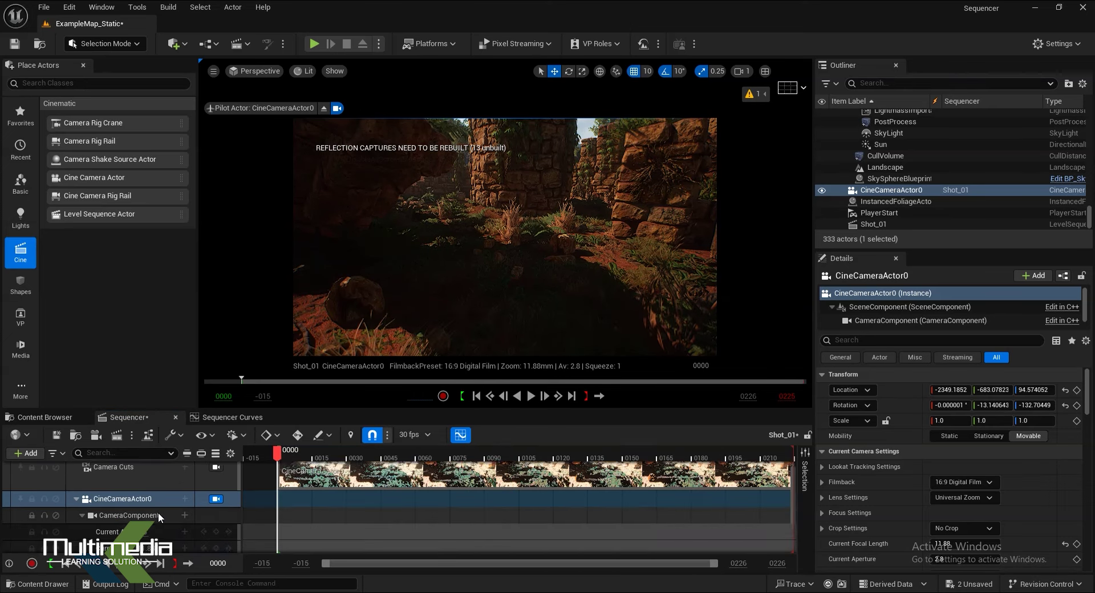
Step: Reveal the camera settings in Details and try the 16:9 DSLR, then 16:9 Film filmback
scroll(158, 512, "down", 3)
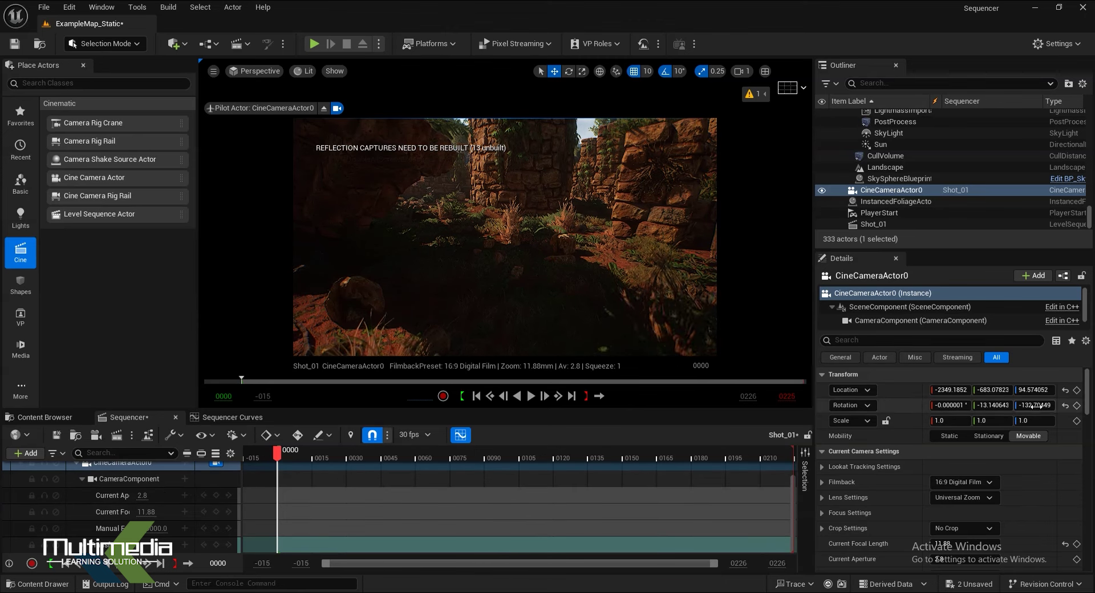
left_click_drag(960, 249, 960, 180)
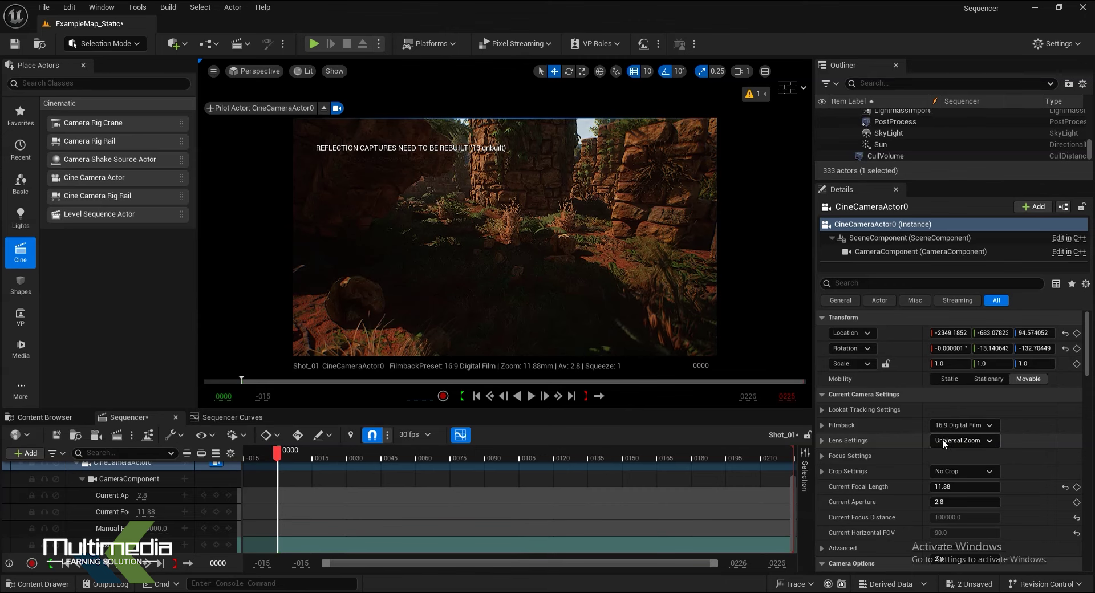
left_click(973, 426)
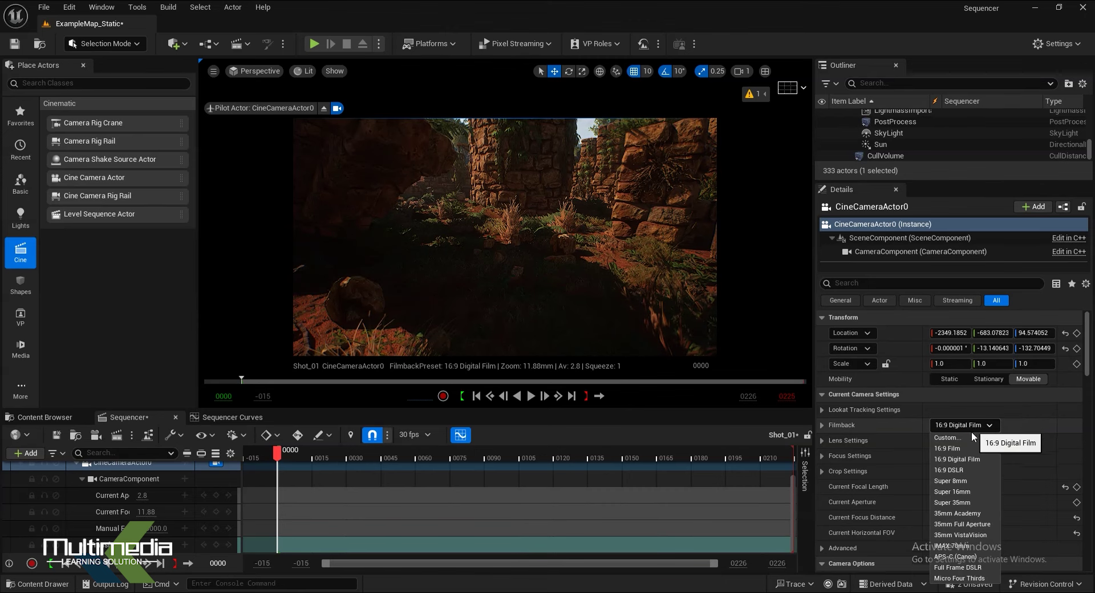
left_click(965, 471)
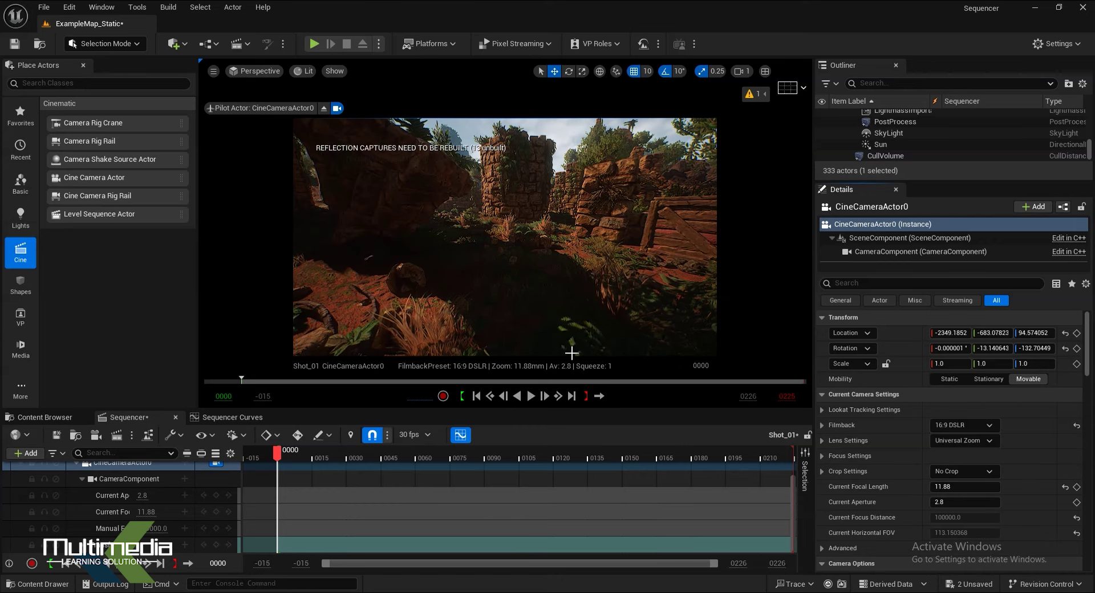
left_click(951, 426)
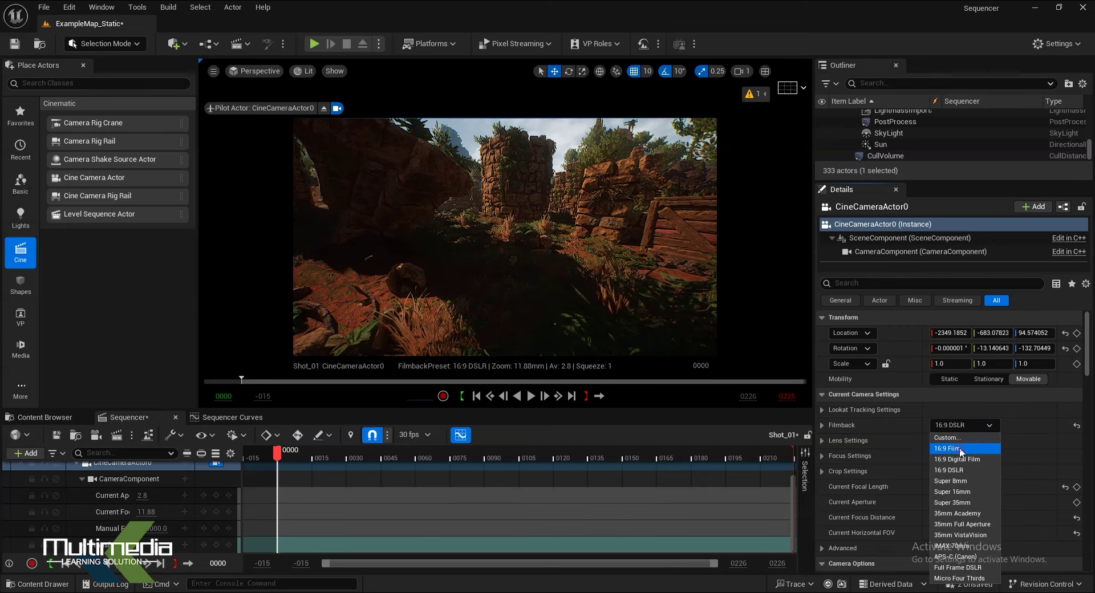
left_click(962, 449)
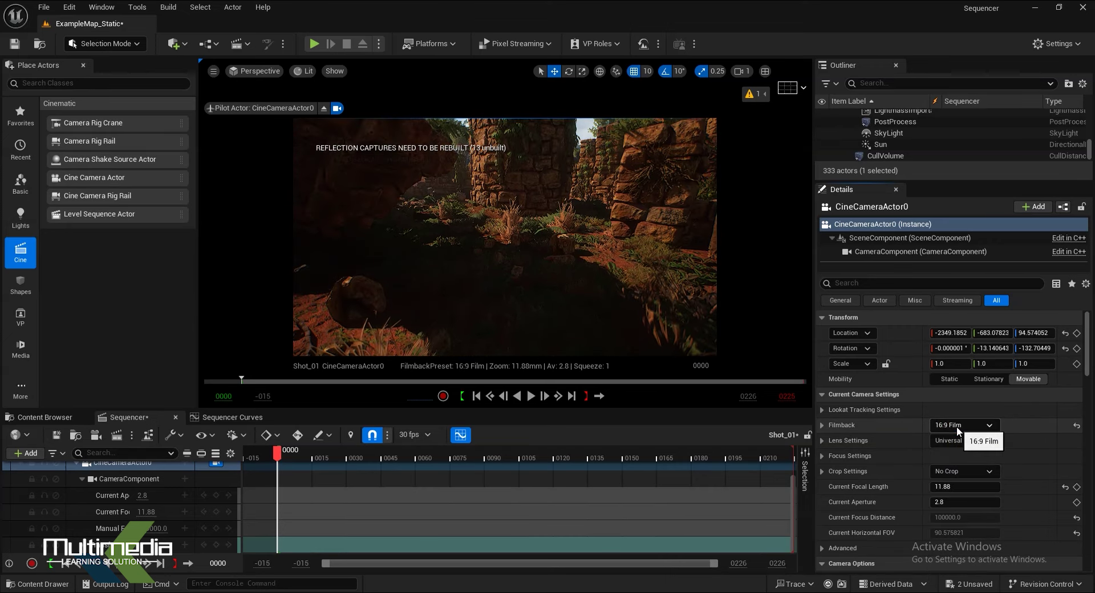
Step: After comparing 35mm Academy, settle on 16:9 Film and undo the aperture edit back to 2.8
left_click(956, 426)
left_click(966, 517)
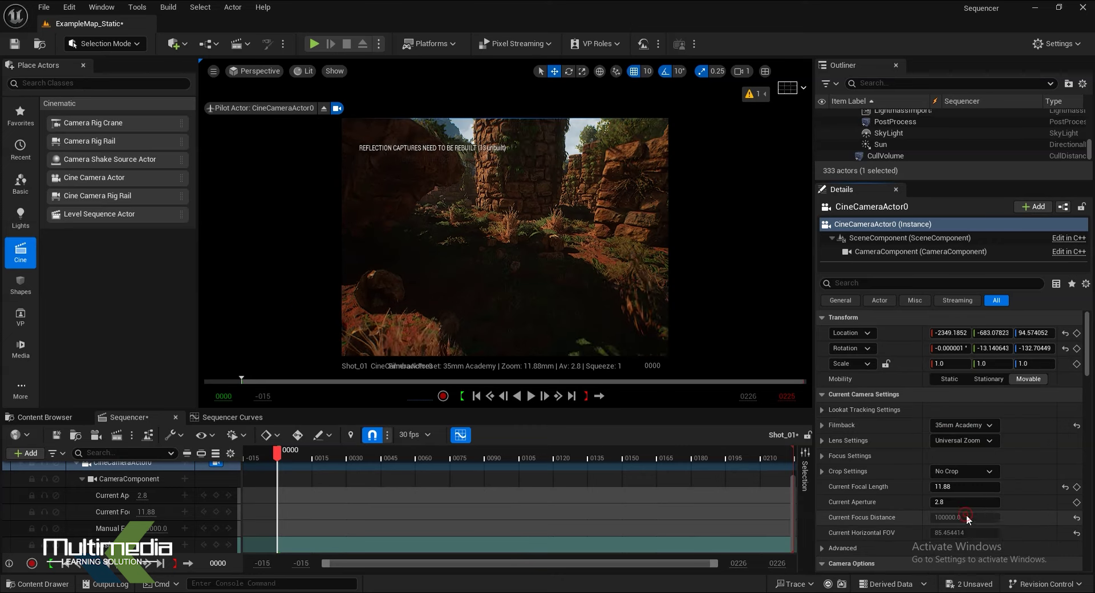
left_click(960, 426)
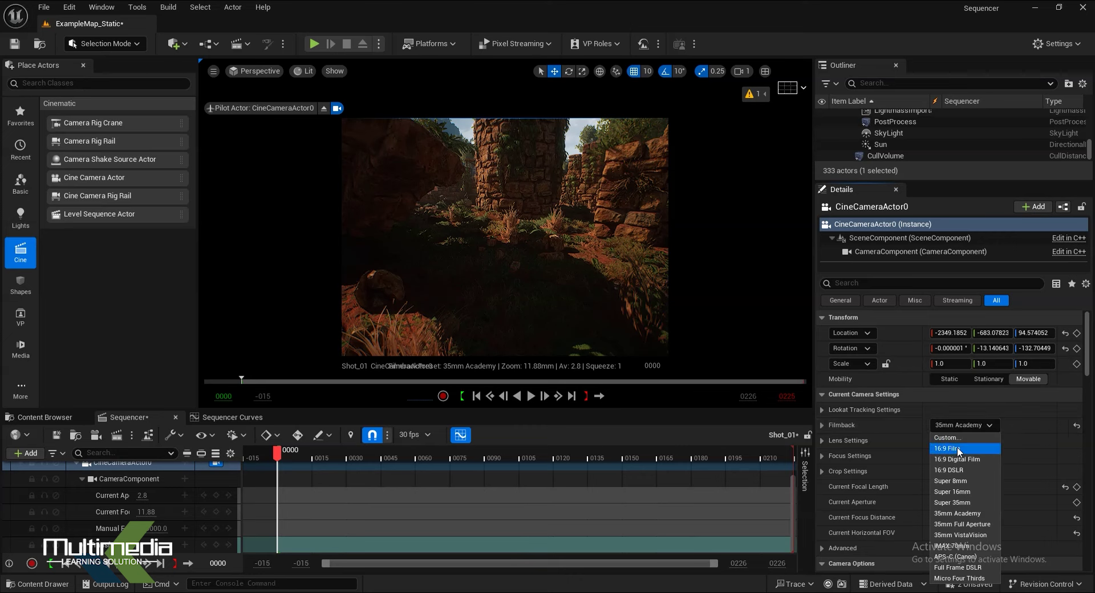
left_click(958, 450)
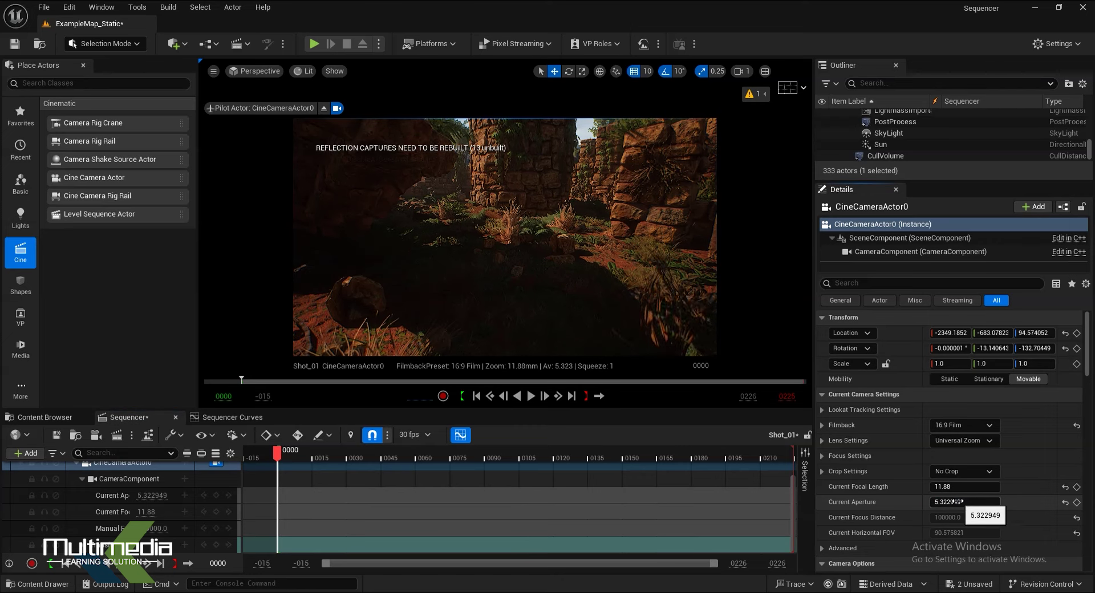
key("ctrl+z")
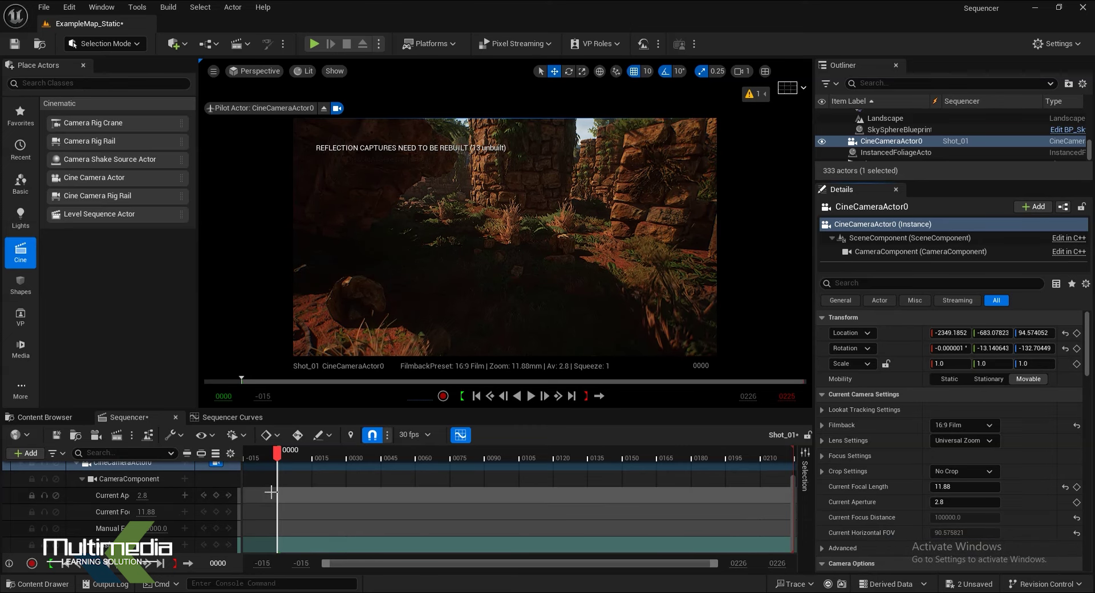
left_click_drag(277, 455, 500, 455)
Step: Rewind to frame 0000 and save the modified level and Shot_01 with Save Selected
left_click(472, 398)
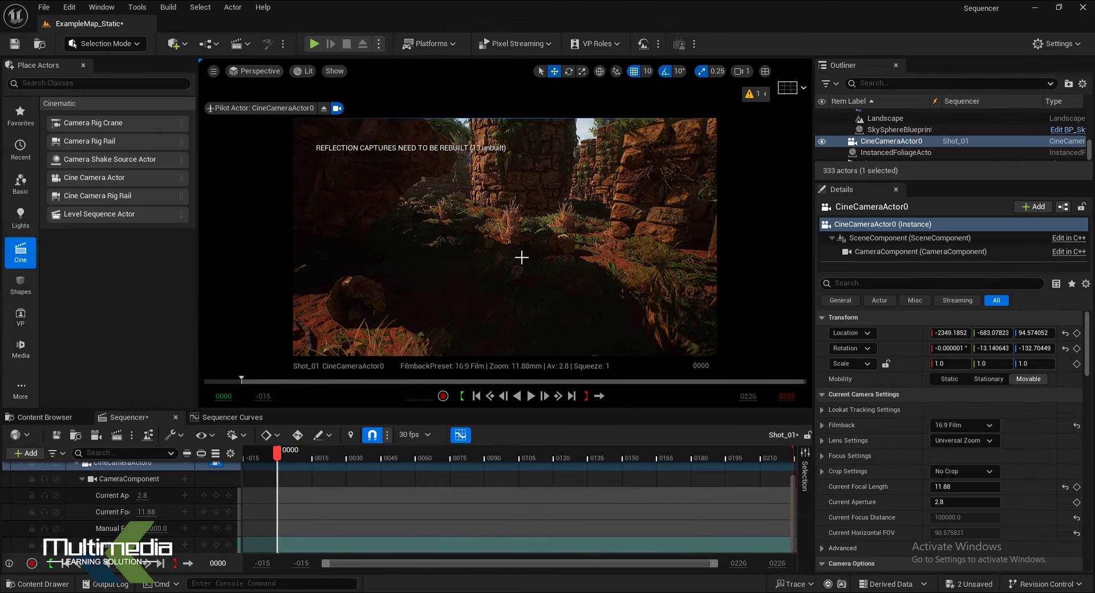
left_click(25, 416)
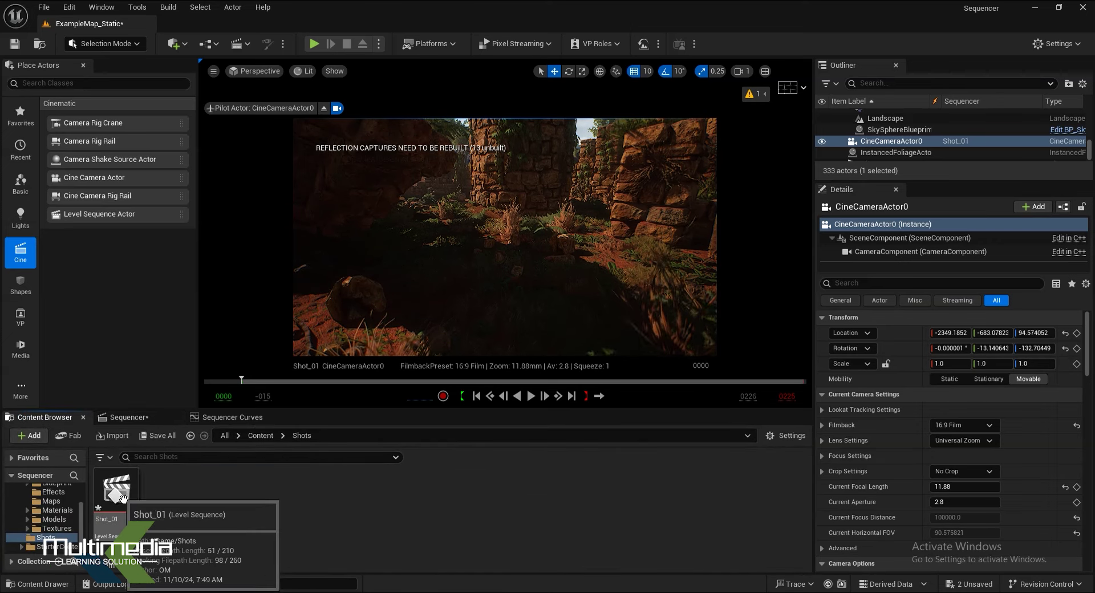
key("ctrl+shift+s")
left_click(620, 430)
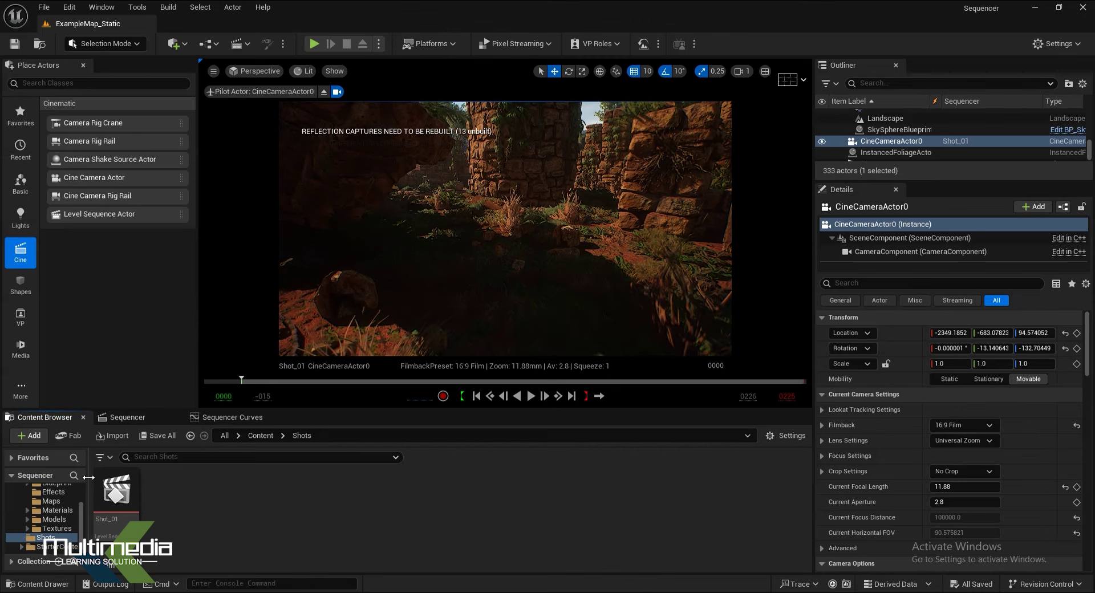
Step: Browse the Content Browser to the AnimalVarietyPack folder
left_click_drag(89, 477, 171, 477)
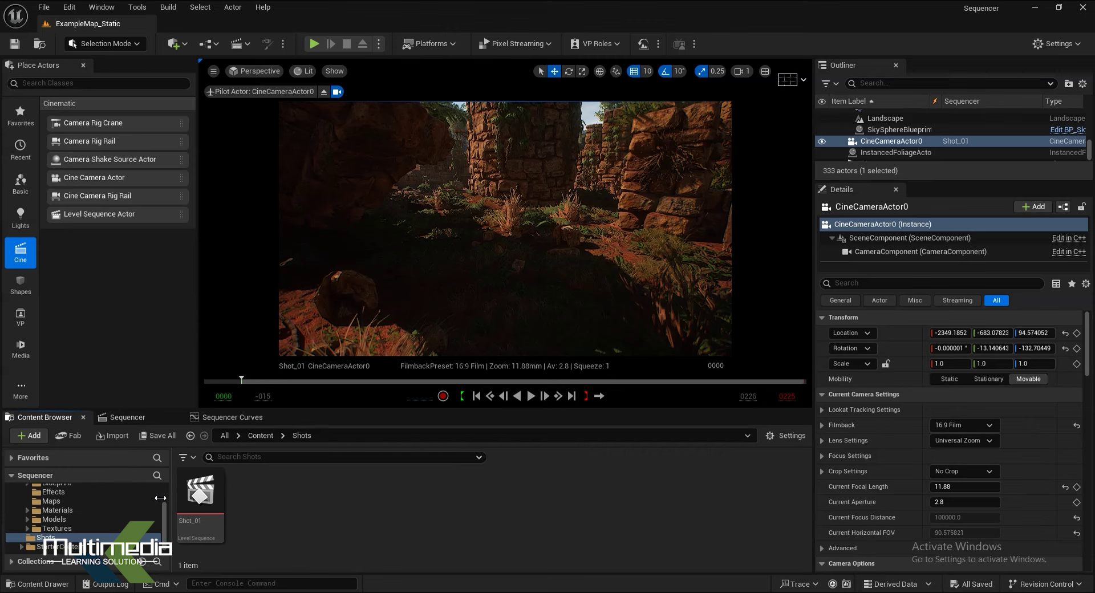
scroll(130, 520, "up", 3)
left_click(77, 507)
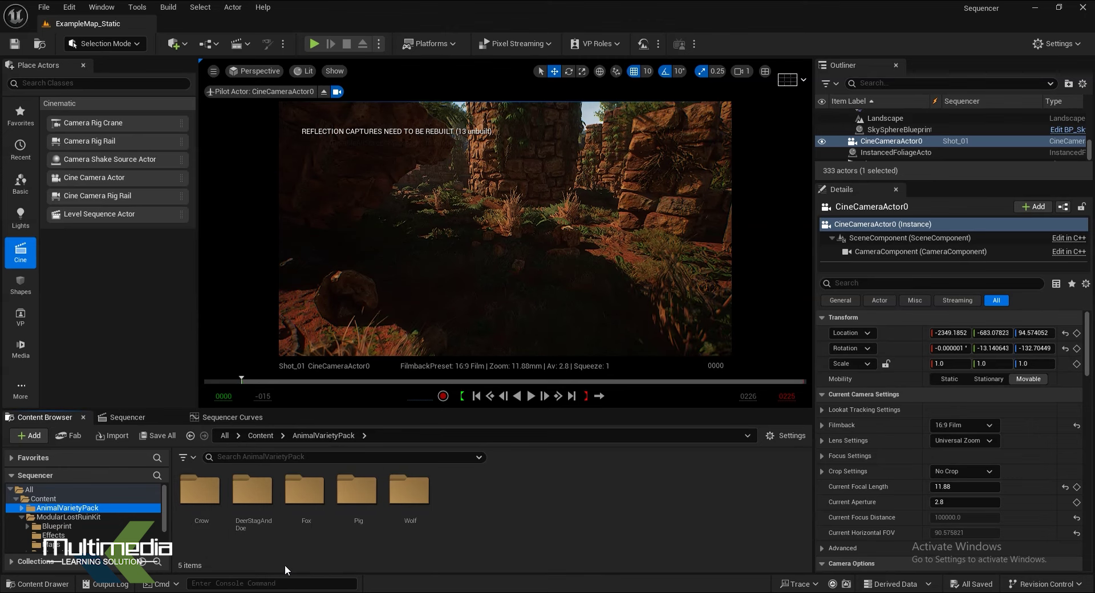
Step: Open DeerStagAndDoe > Meshes and drag SK_DeerStag into the viewport
double_click(251, 489)
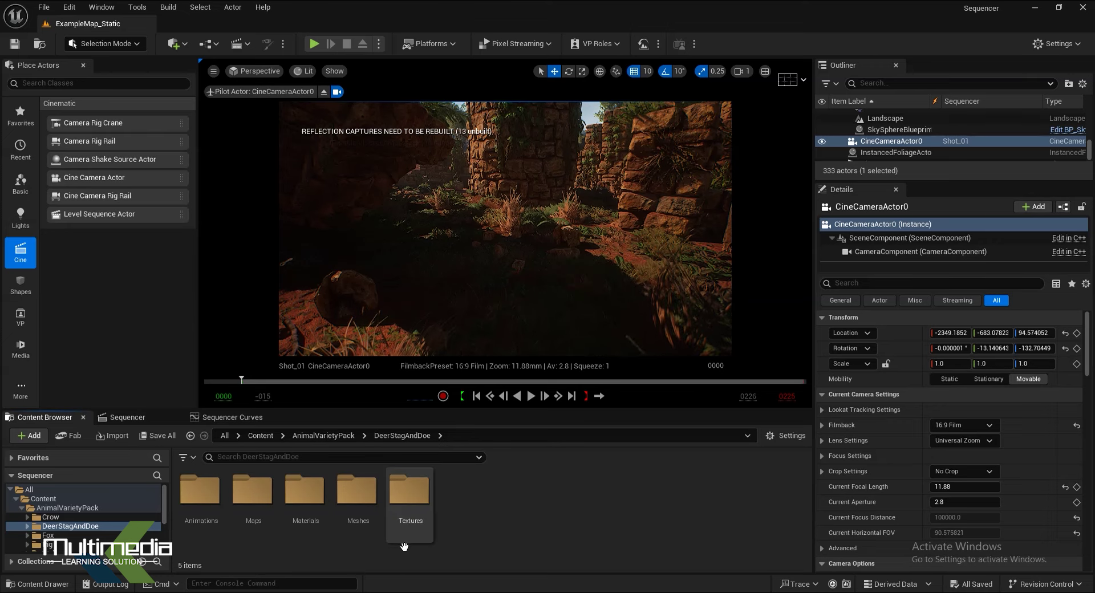
double_click(356, 493)
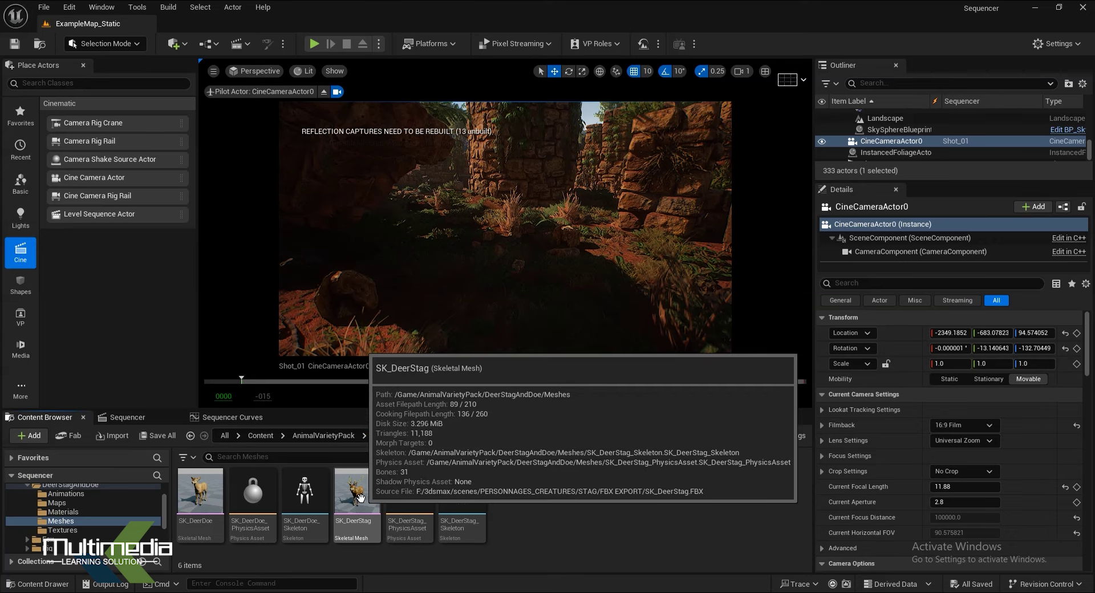
left_click_drag(360, 497, 475, 198)
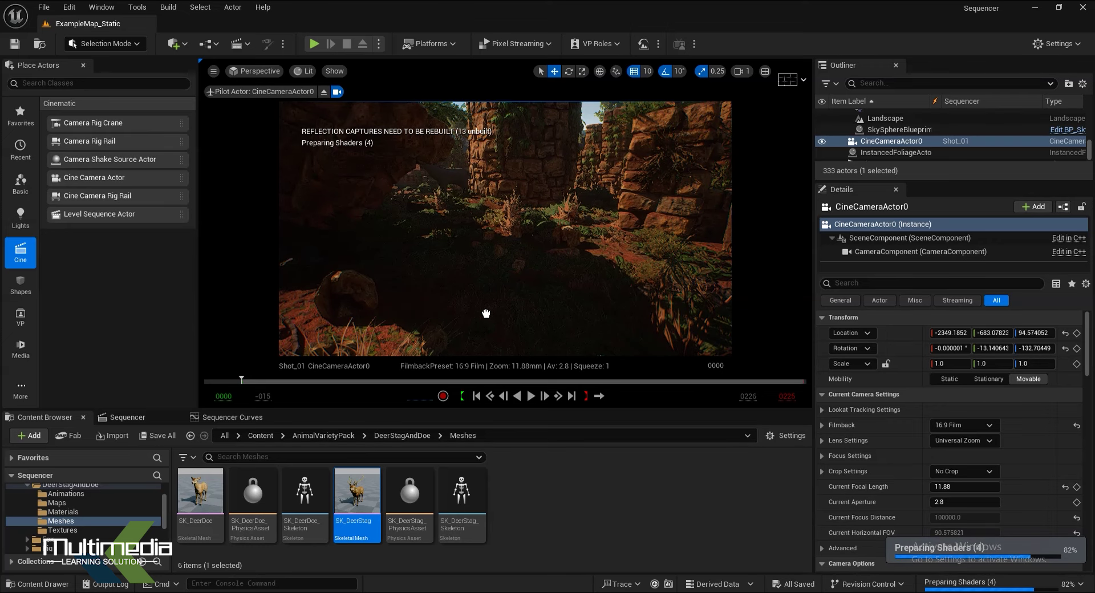
Step: Drop the stag in front of the camera, rotate it to about -80°, and move it to -3040, -1120, 0
left_click_drag(453, 268, 454, 268)
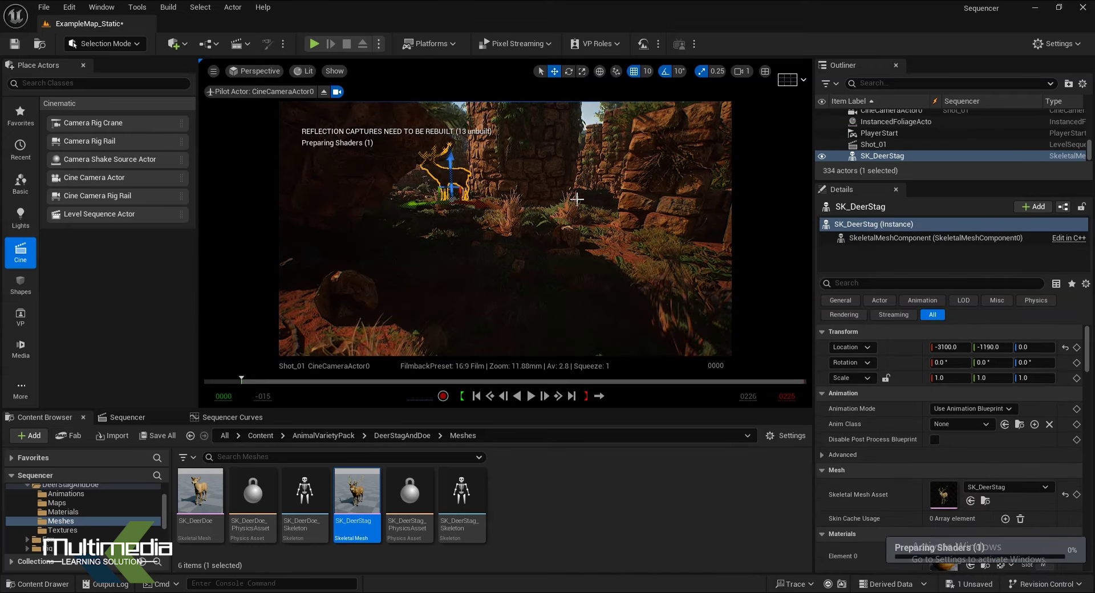
key("e")
left_click_drag(433, 208, 425, 206)
key("w")
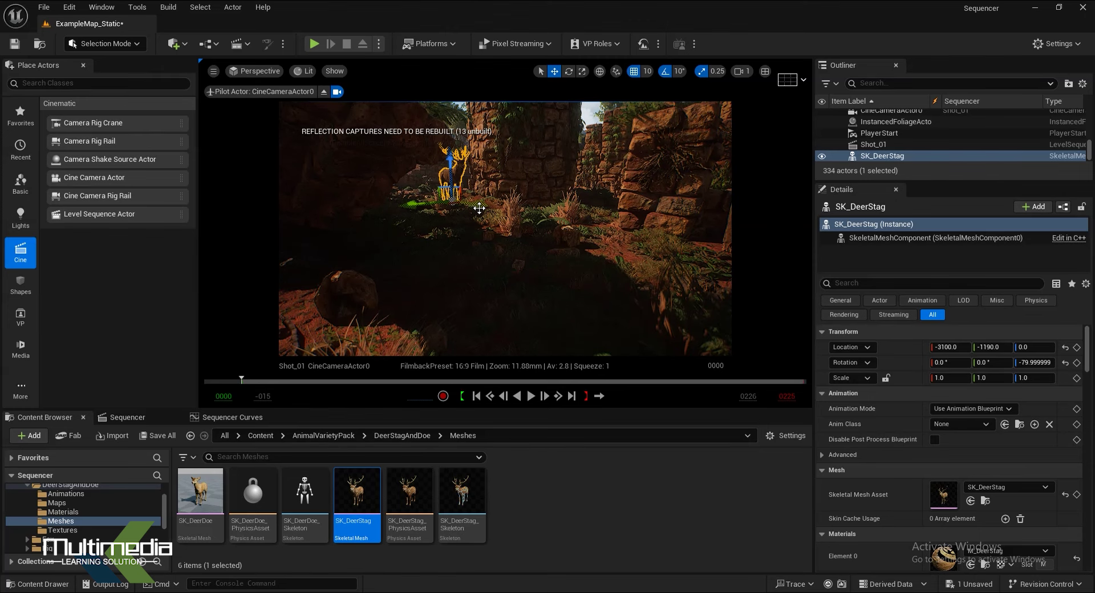
left_click_drag(504, 222, 497, 225)
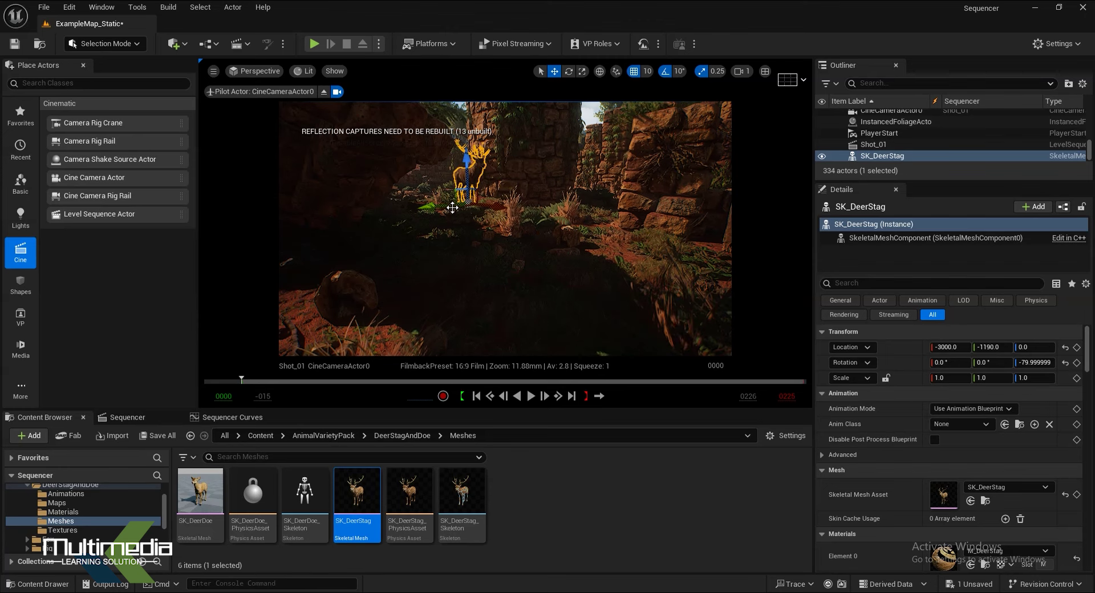
left_click_drag(504, 221, 467, 226)
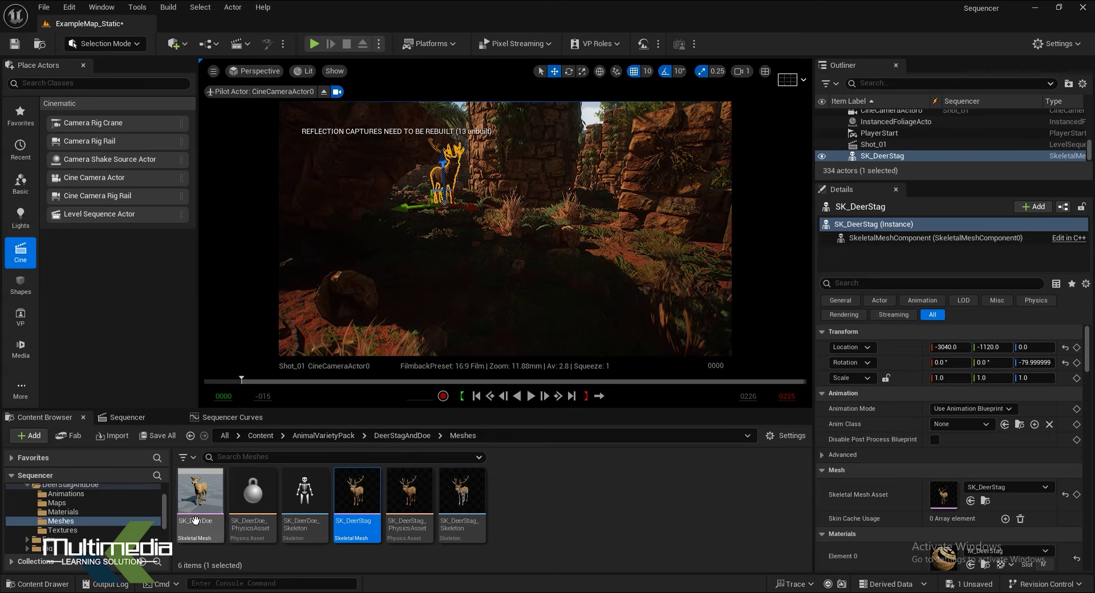
left_click(157, 417)
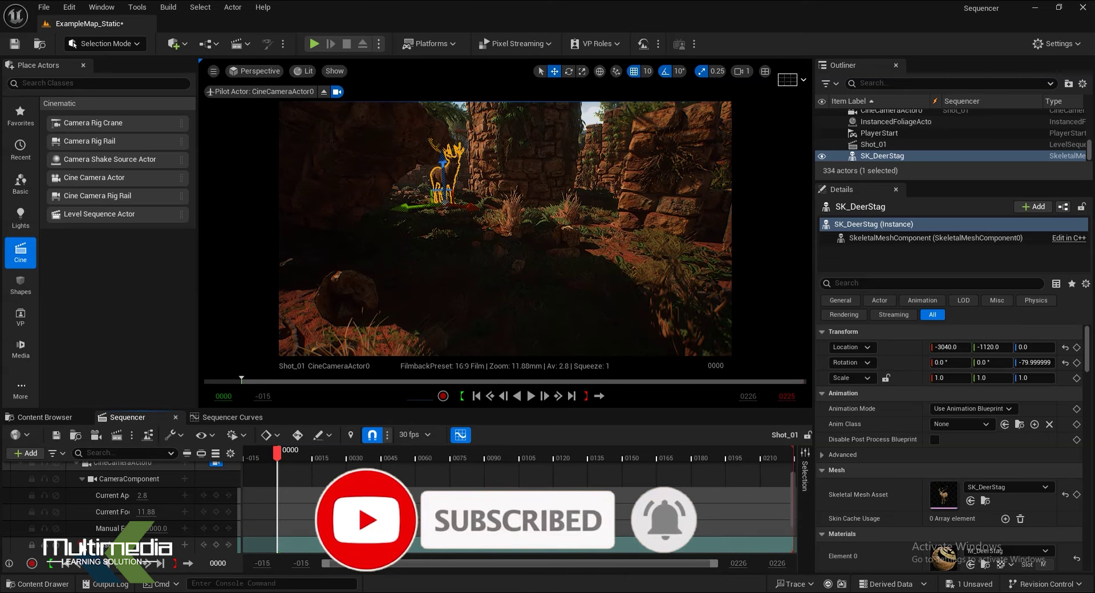
Step: Expand CineCameraActor0's Location track and key its location at frame 0000
left_click(256, 70)
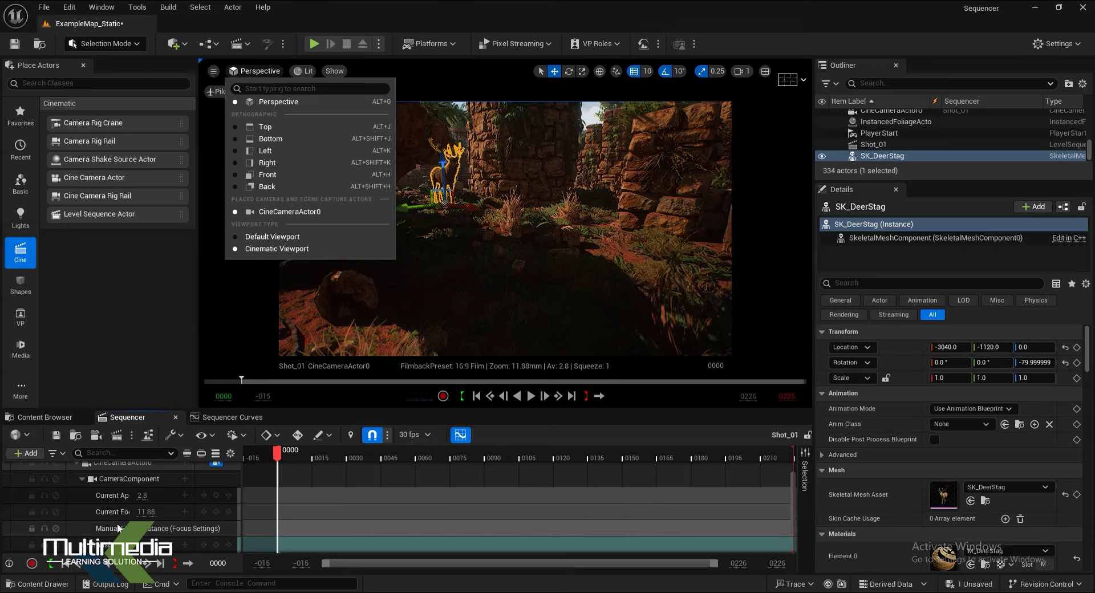
left_click_drag(792, 492, 796, 510)
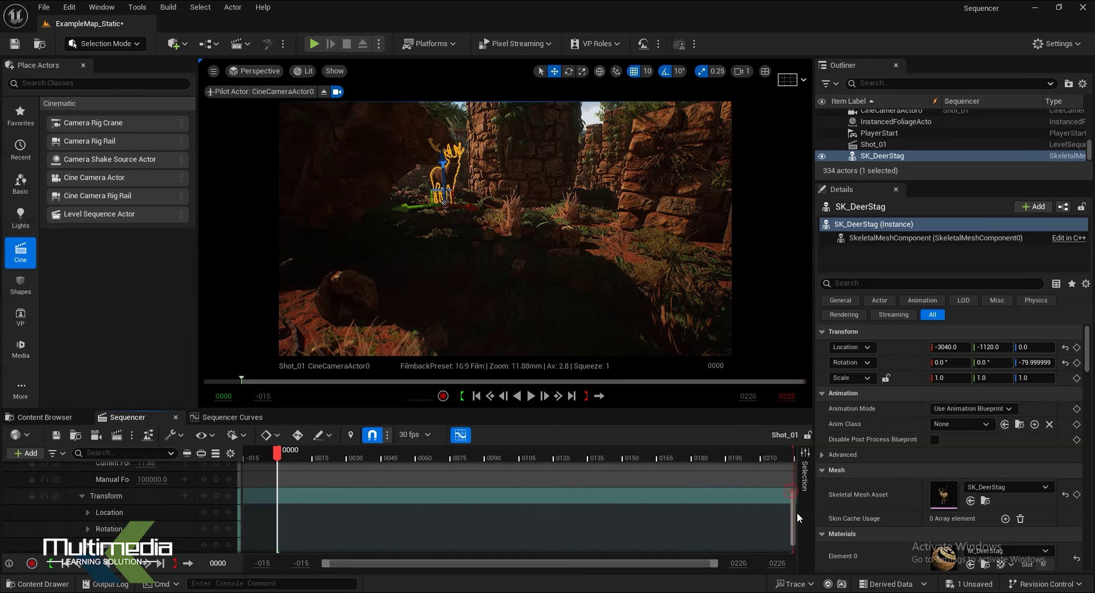
left_click(88, 511)
scroll(170, 521, "down", 1)
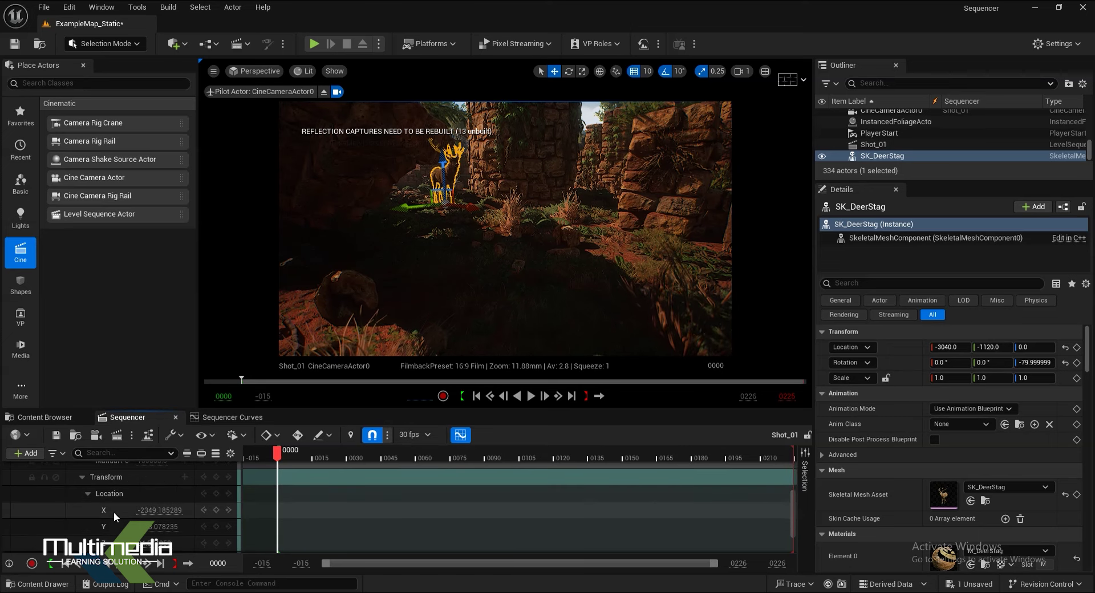
left_click(216, 477)
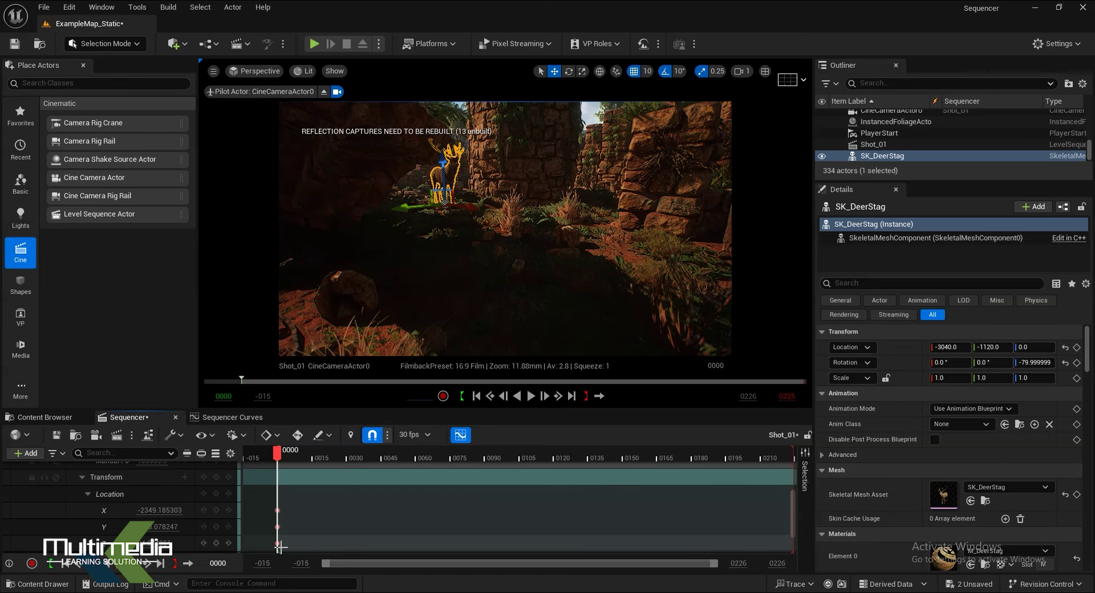
Step: Pilot the camera forward toward the stone wall and gate and key it at frame 0224
left_click(160, 569)
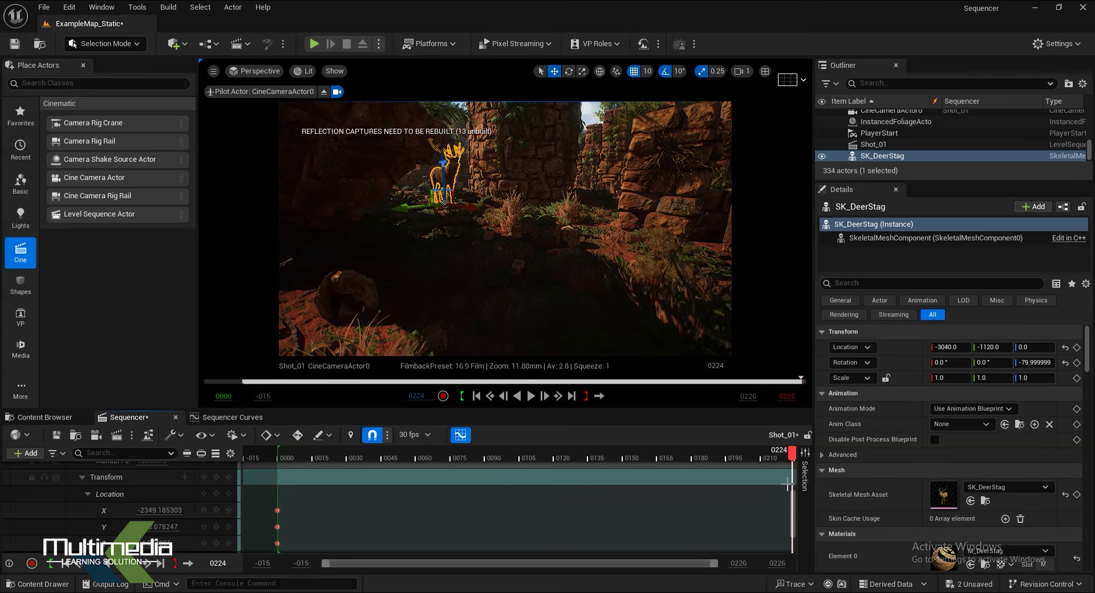
mouse_move(639, 311)
left_mouse_down()
mouse_move(640, 296)
mouse_move(638, 309)
left_mouse_up()
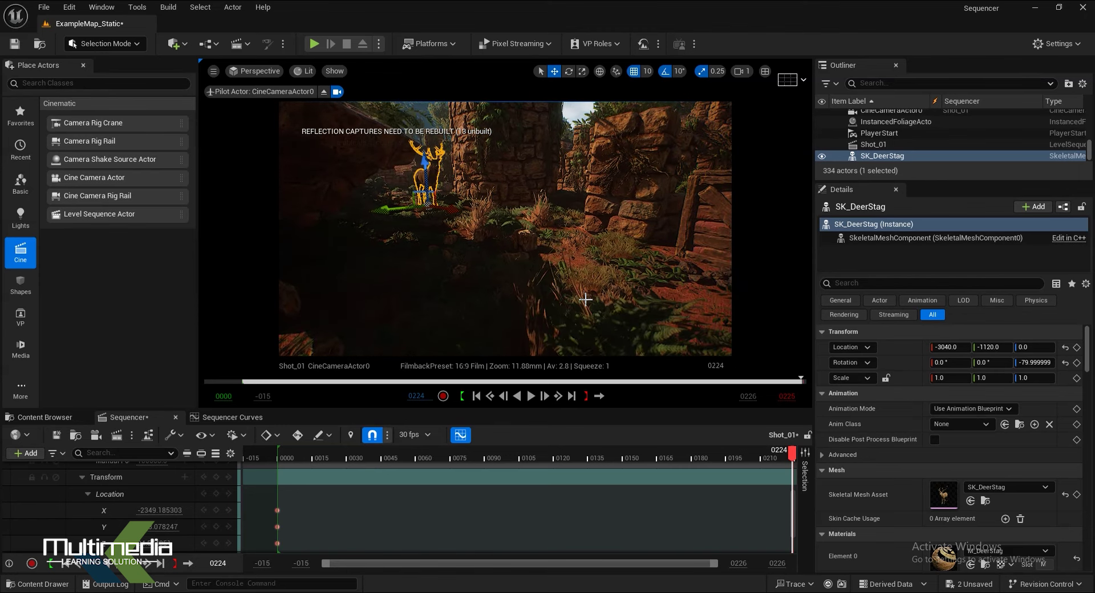
left_click_drag(624, 310, 623, 308)
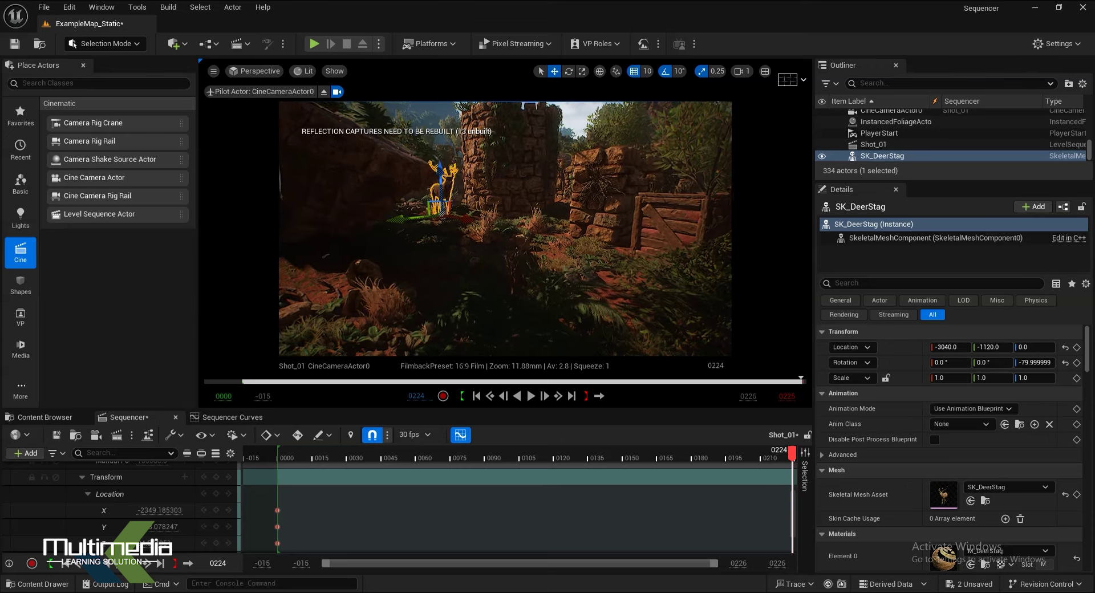
left_click_drag(623, 307, 623, 308)
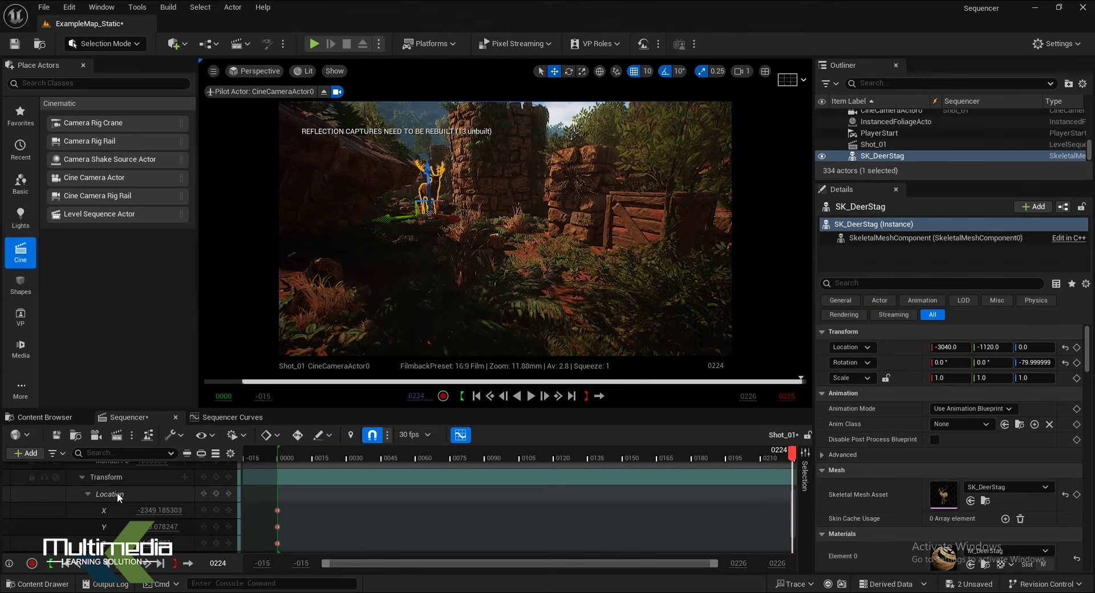
left_click(217, 495)
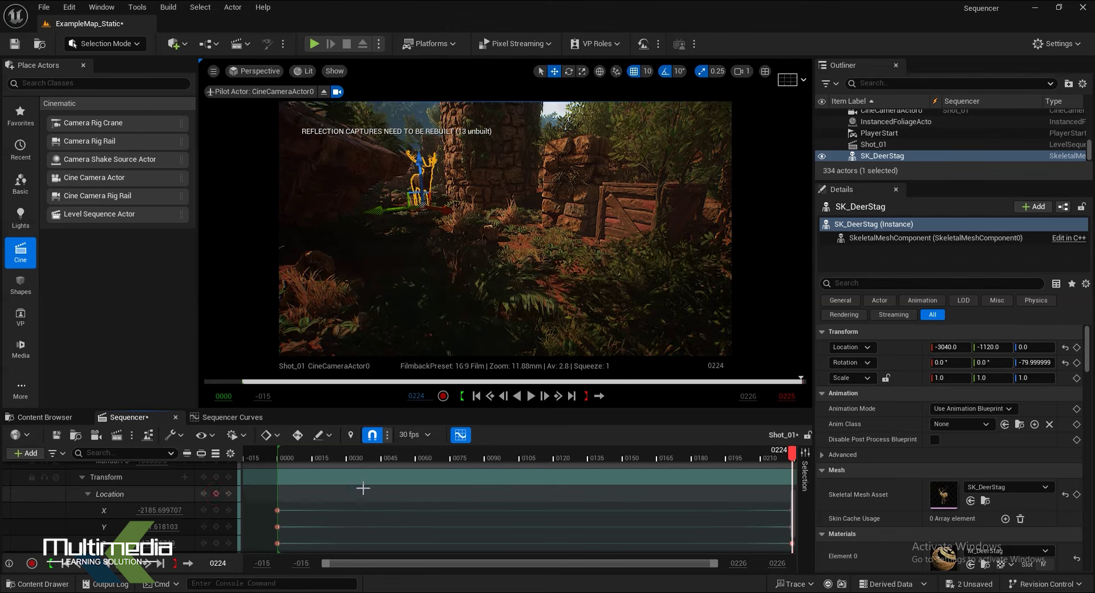
Step: Play back the camera push and select its ending keyframes to pull them to frame 150
left_click_drag(767, 457, 497, 480)
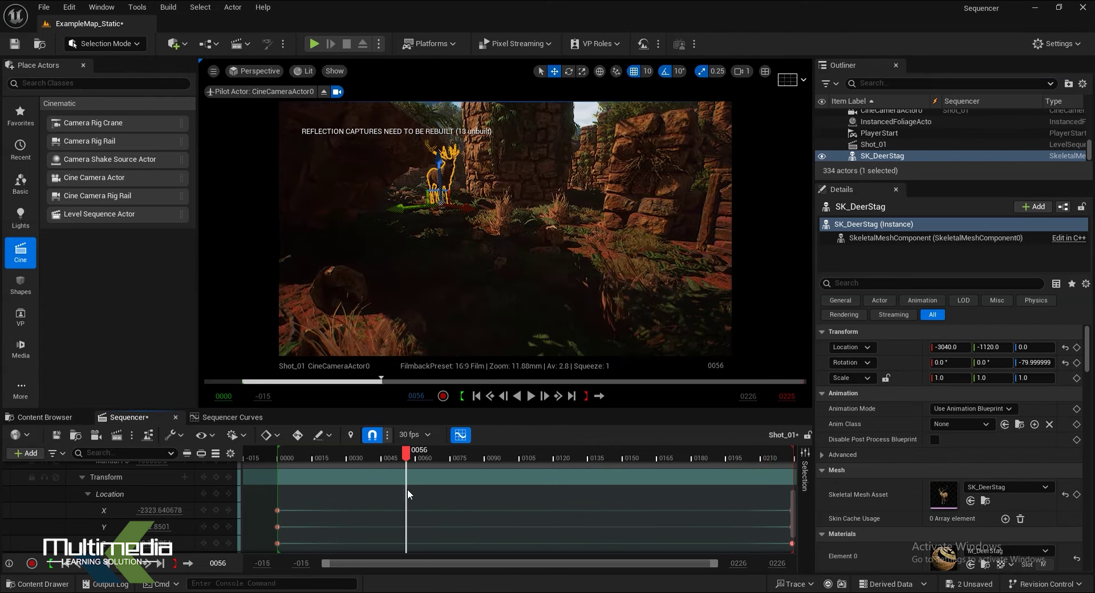
left_click(476, 395)
left_click(531, 396)
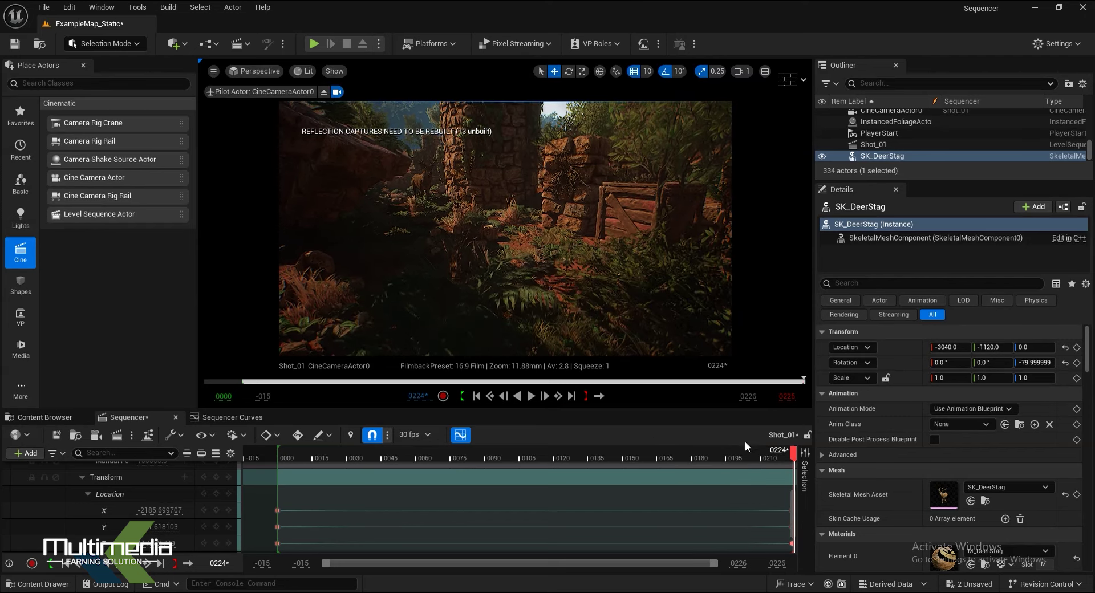
mouse_move(782, 458)
left_mouse_down()
mouse_move(509, 457)
mouse_move(556, 484)
mouse_move(516, 485)
left_mouse_up()
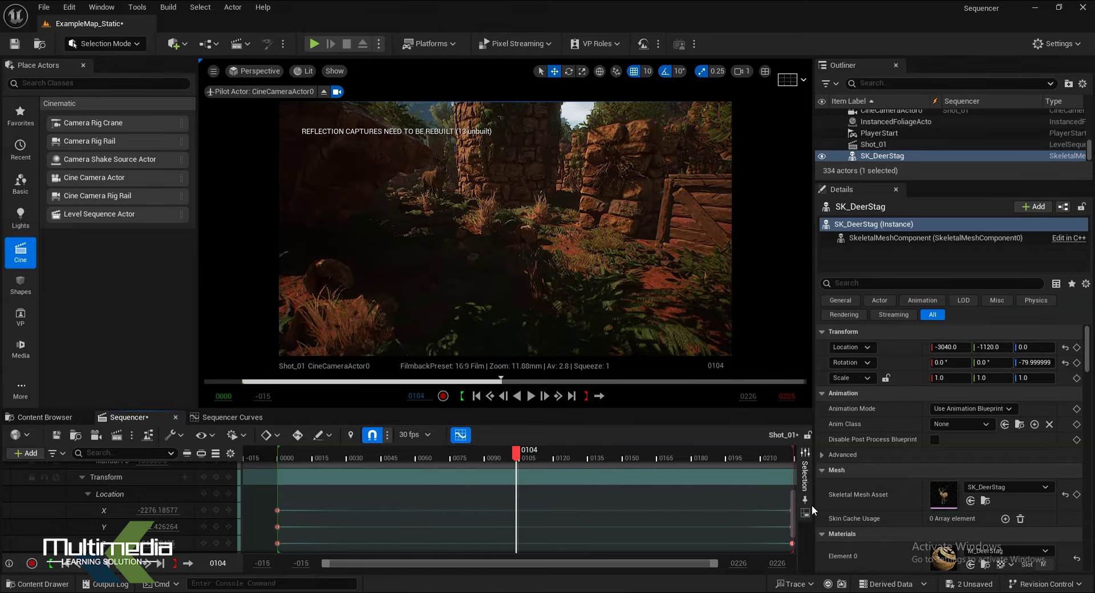
mouse_move(784, 509)
left_mouse_down()
mouse_move(490, 496)
mouse_move(587, 499)
left_mouse_up()
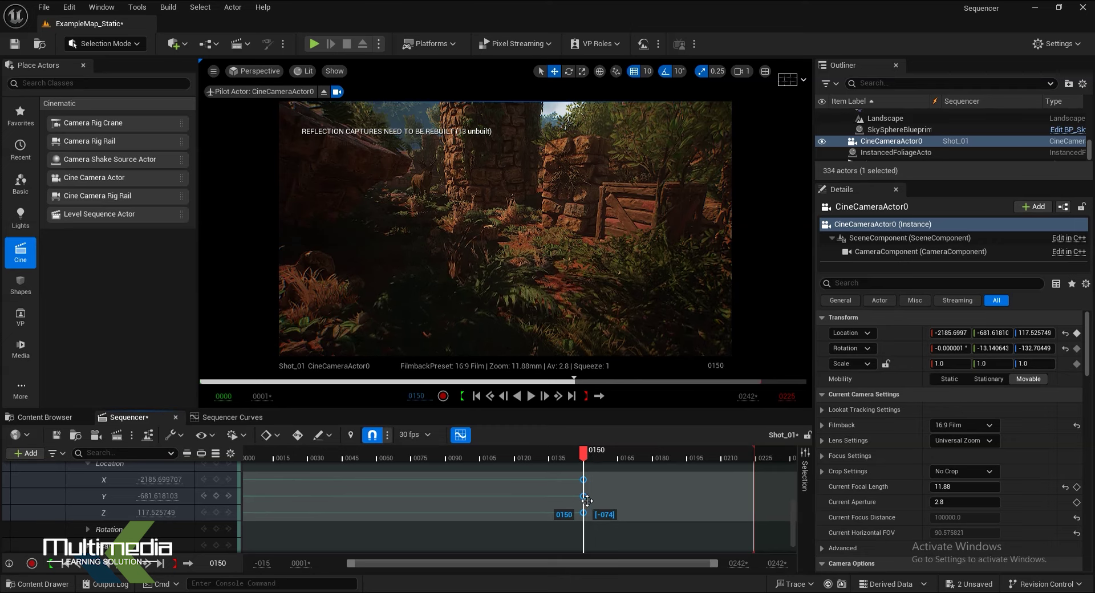
Step: End the playback range at frame 0149, fit the timeline to 0000–0149, and play the shot
left_click_drag(756, 451, 593, 460)
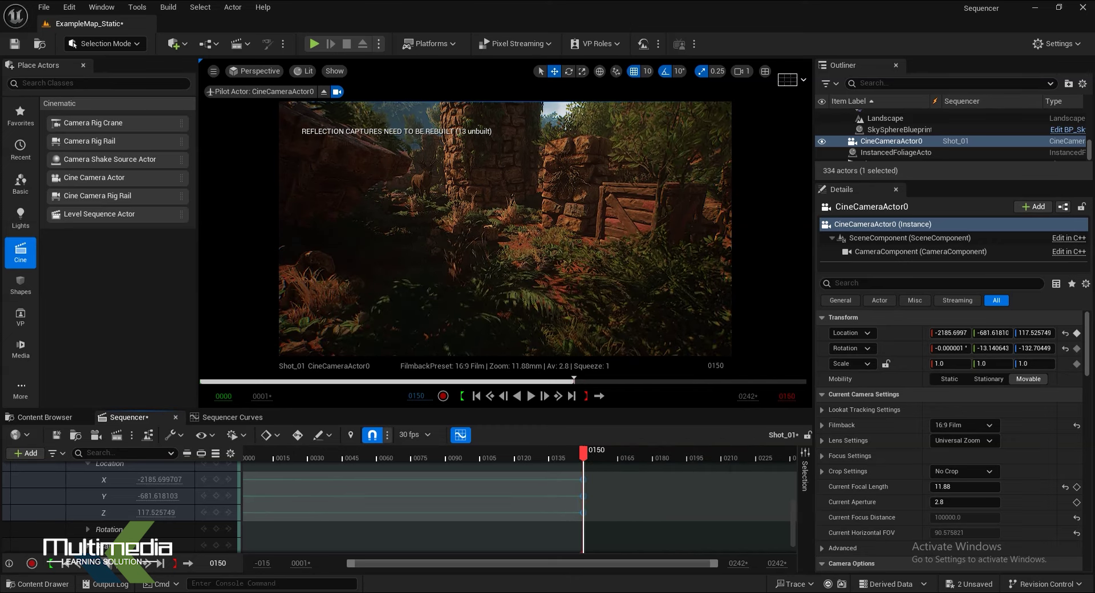
left_click(65, 565)
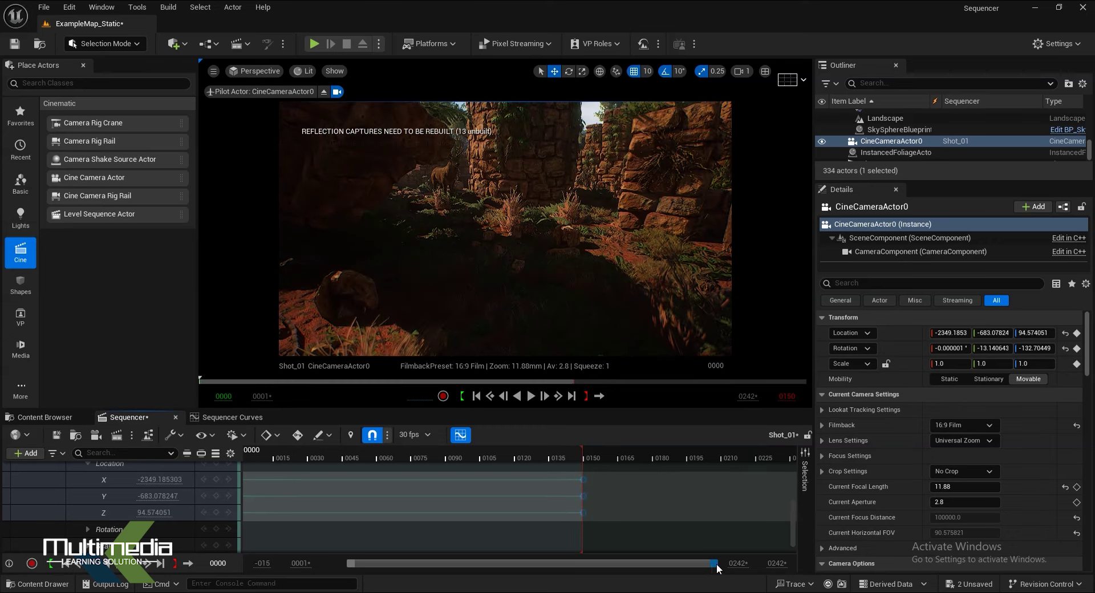
left_click_drag(714, 564, 577, 564)
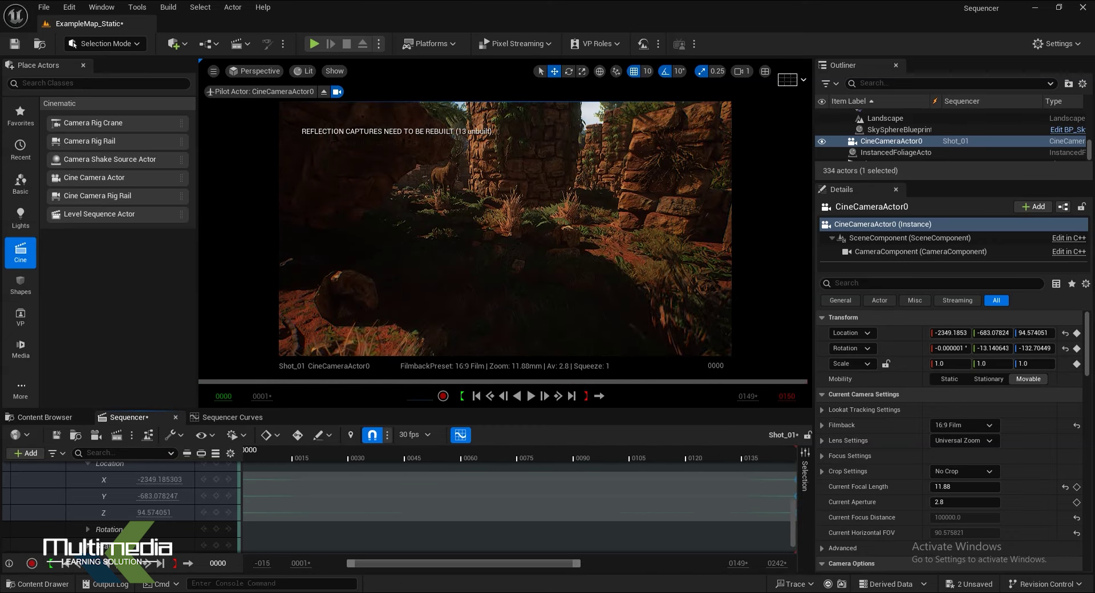
key("space")
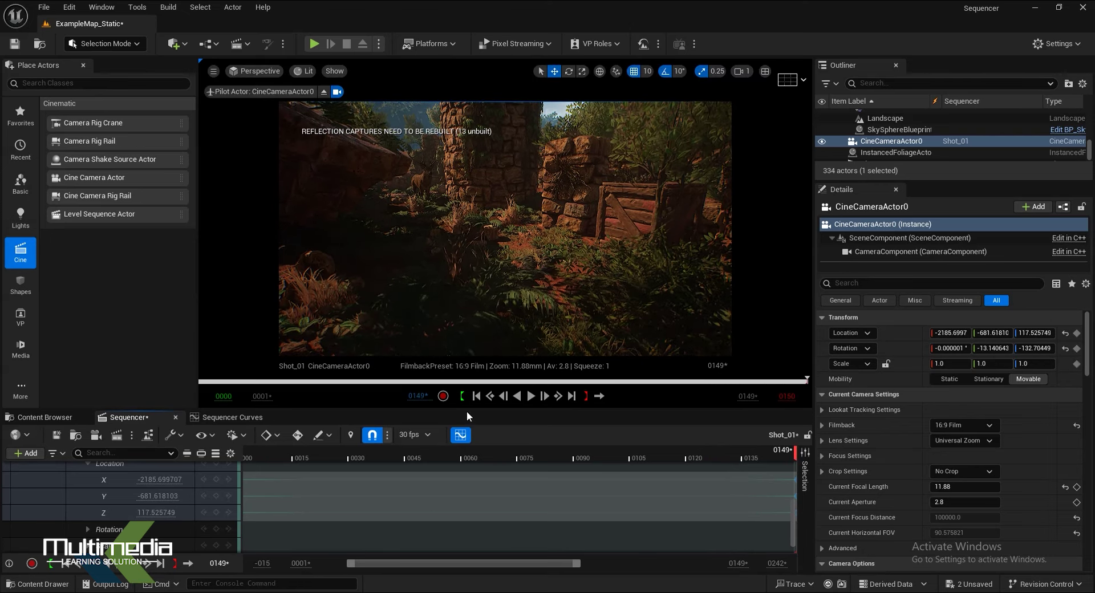
scroll(107, 489, "up", 1)
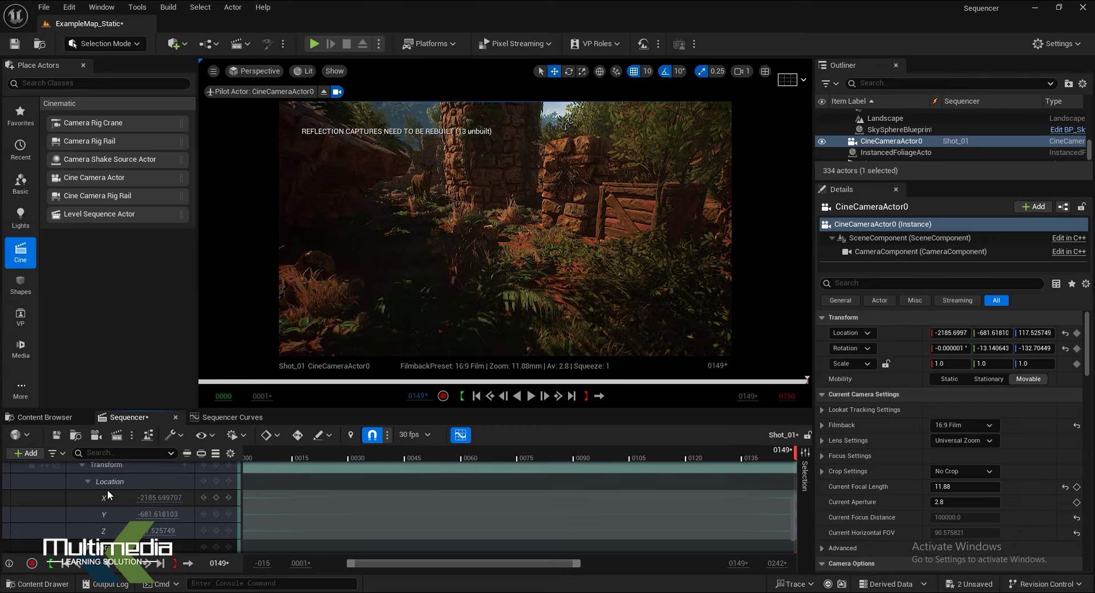
Step: Collapse the Location track and expand the camera's Focus Settings, keeping the focus method on Manual
left_click(88, 481)
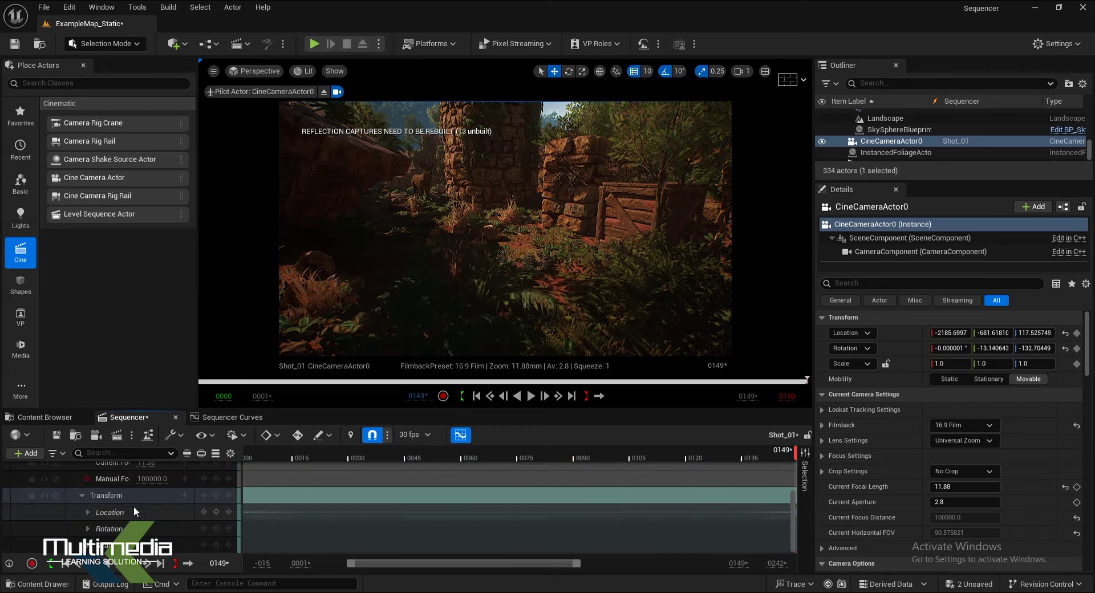
scroll(72, 513, "up", 3)
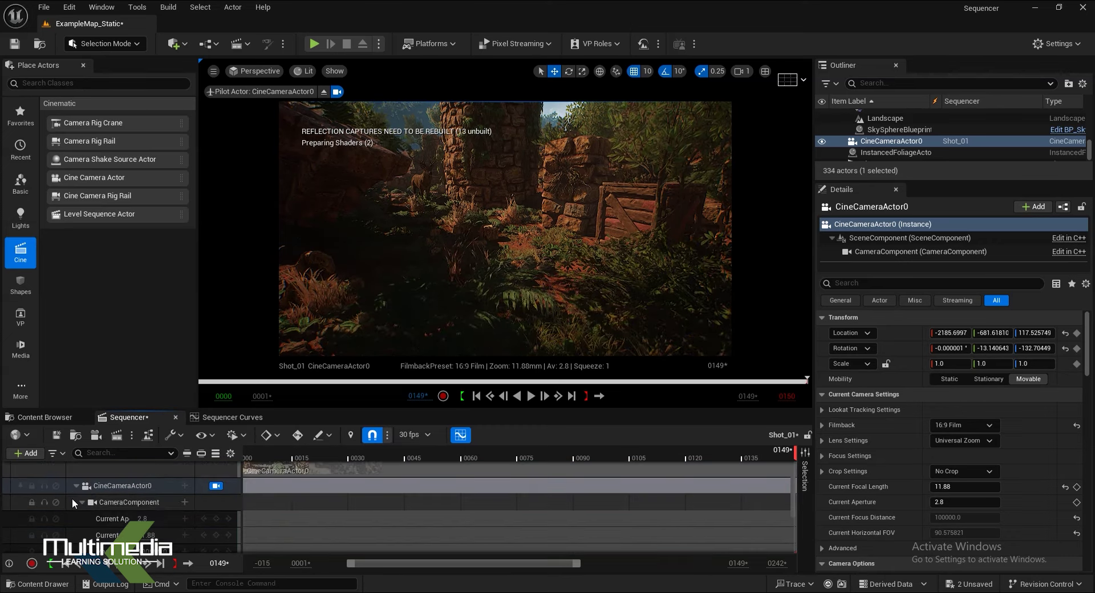
scroll(205, 513, "down", 1)
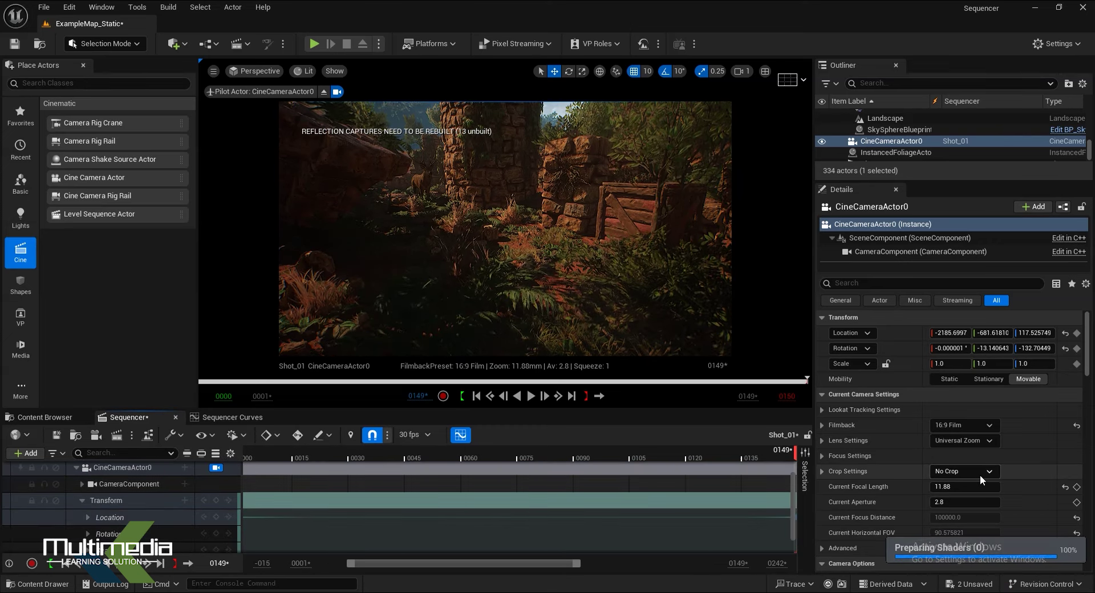
left_click(822, 457)
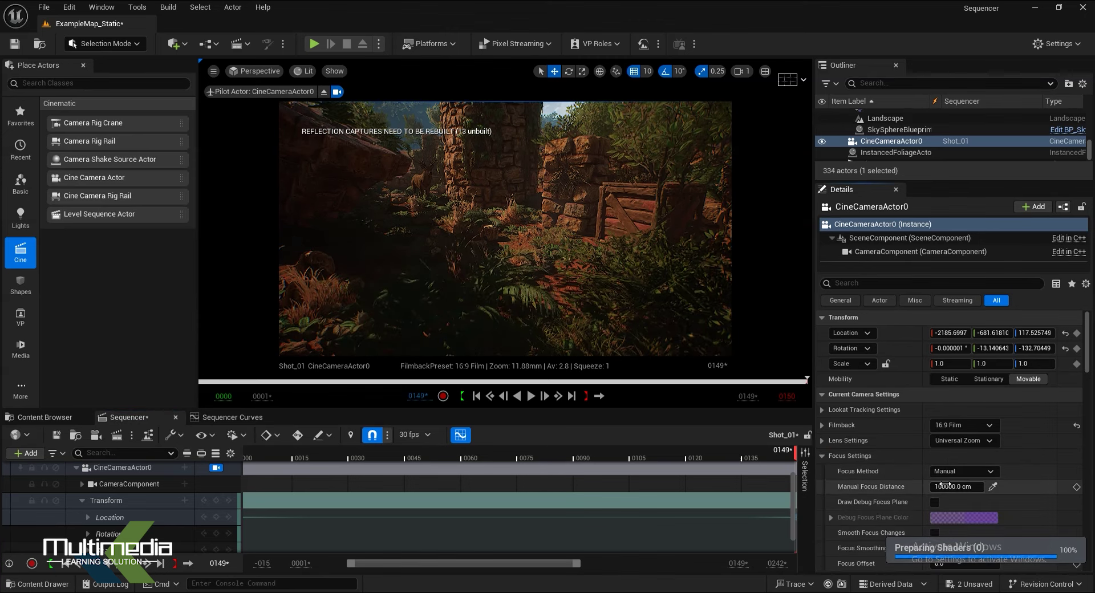
left_click(970, 471)
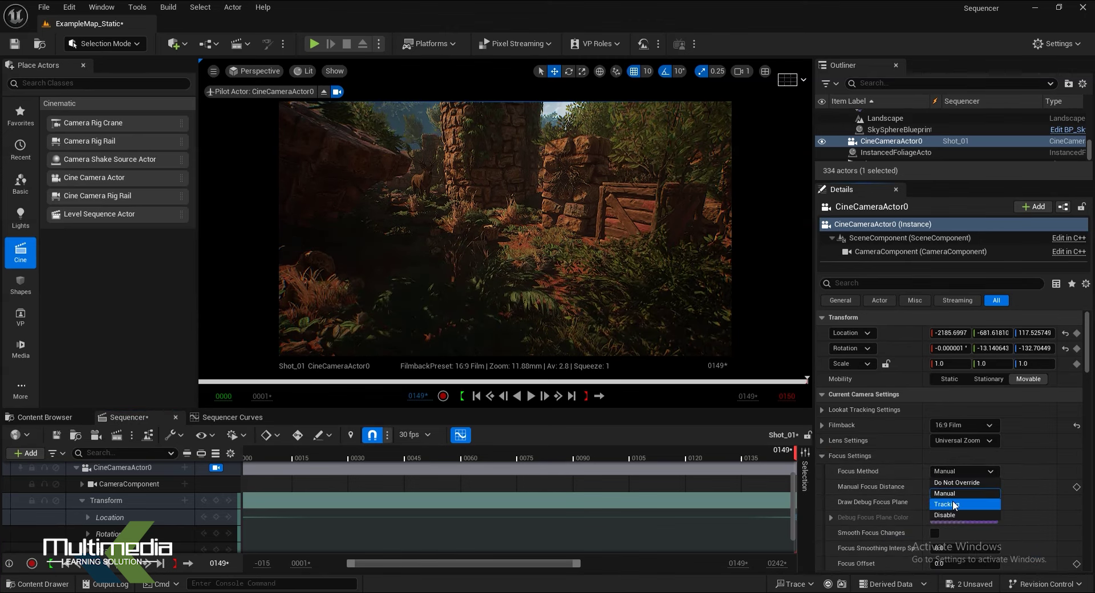
left_click(970, 493)
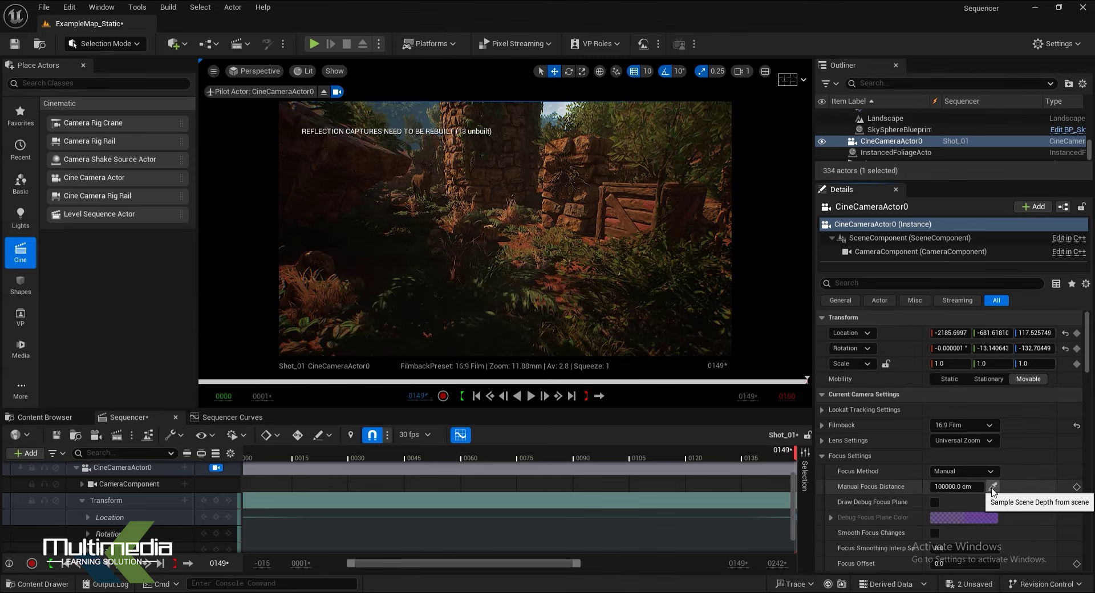
Step: Sample focus from the shot and fine-tune it to 491.838013 cm, with the debug focus plane hidden again
left_click(993, 486)
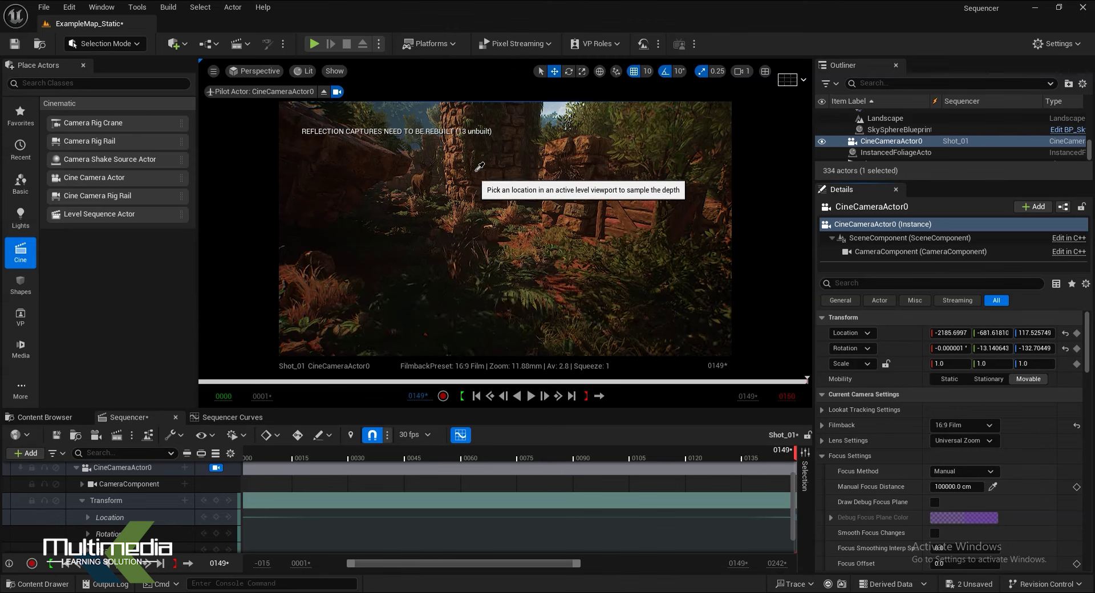
left_click(454, 164)
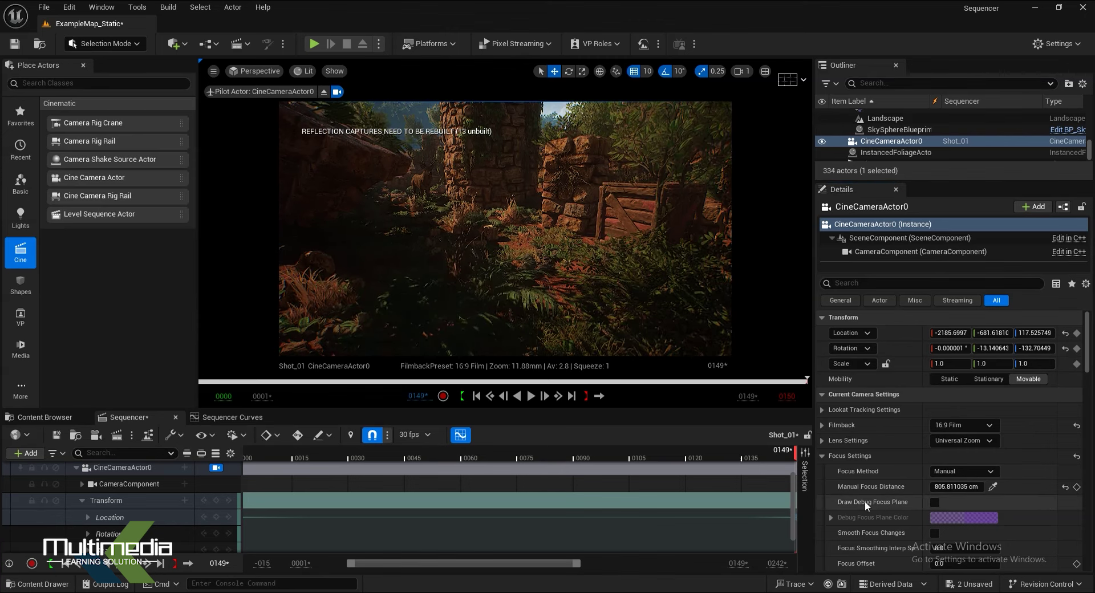
left_click(934, 503)
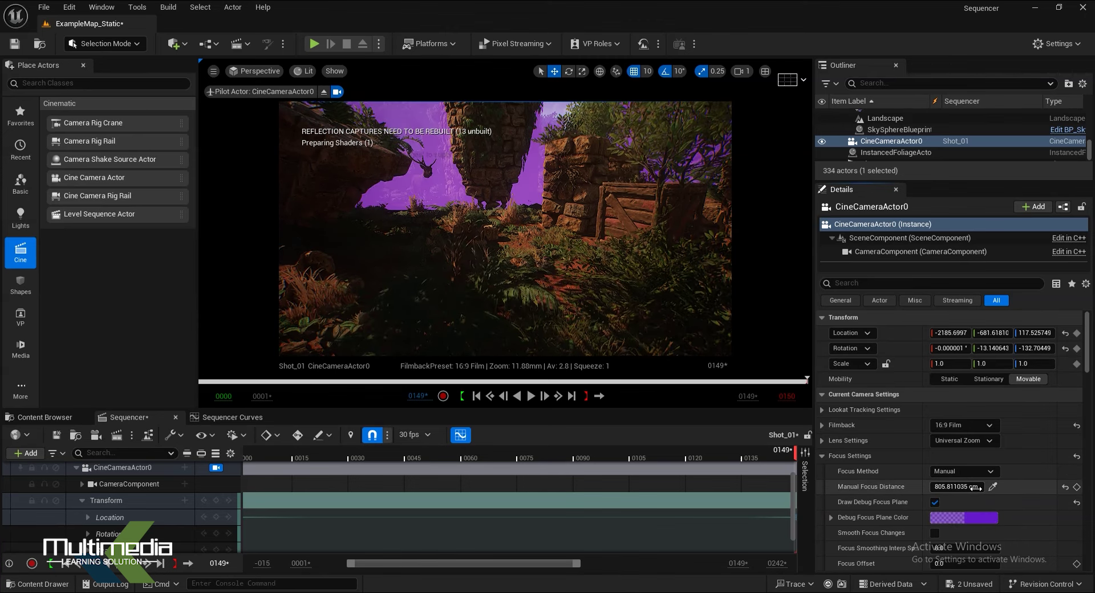
left_click_drag(957, 487, 955, 486)
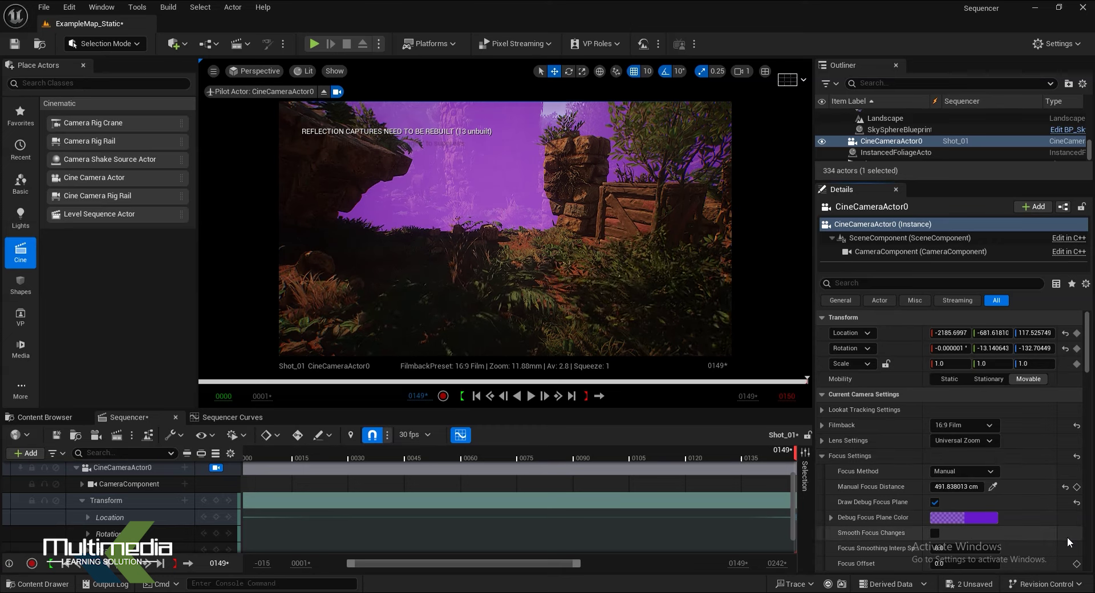
left_click(934, 501)
left_click(993, 487)
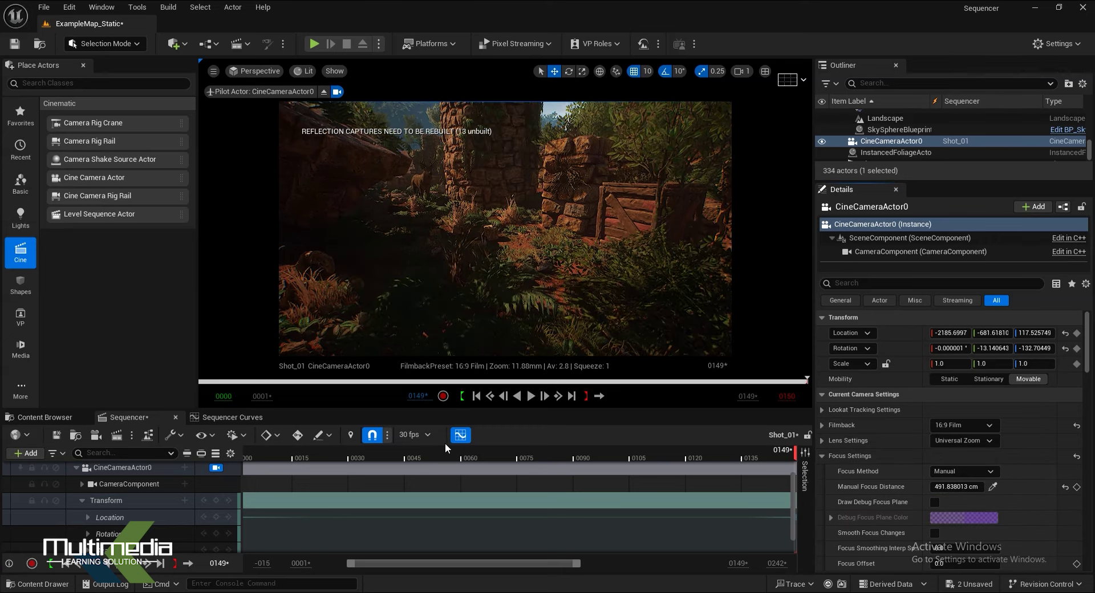
Step: Play the camera push from the first frame, then scroll the track list back to Camera Cuts
left_click(476, 398)
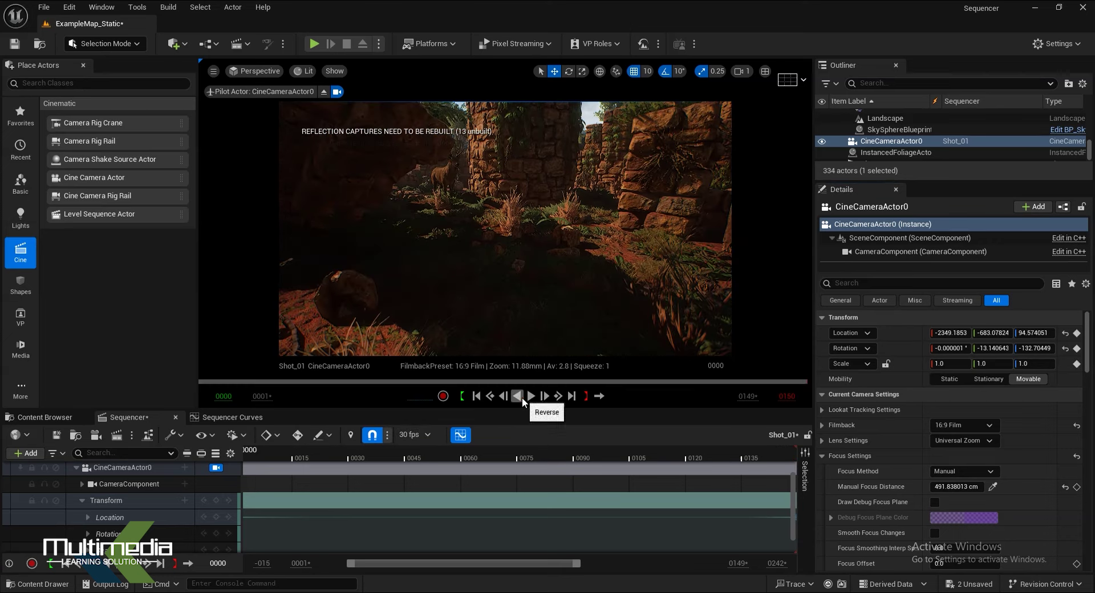
left_click(522, 399)
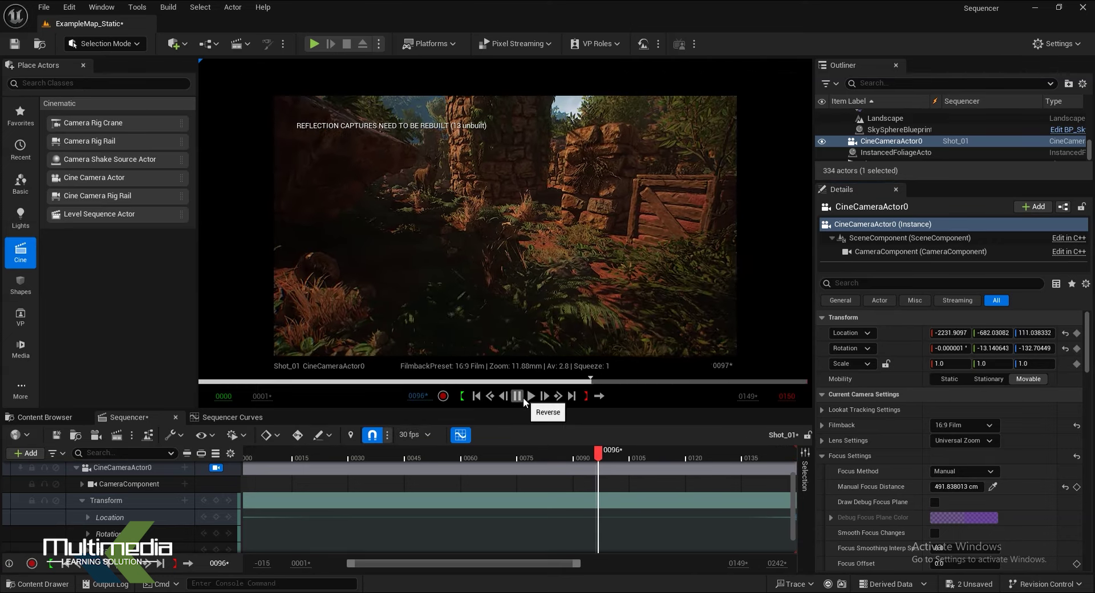
left_click(520, 395)
left_click(477, 397)
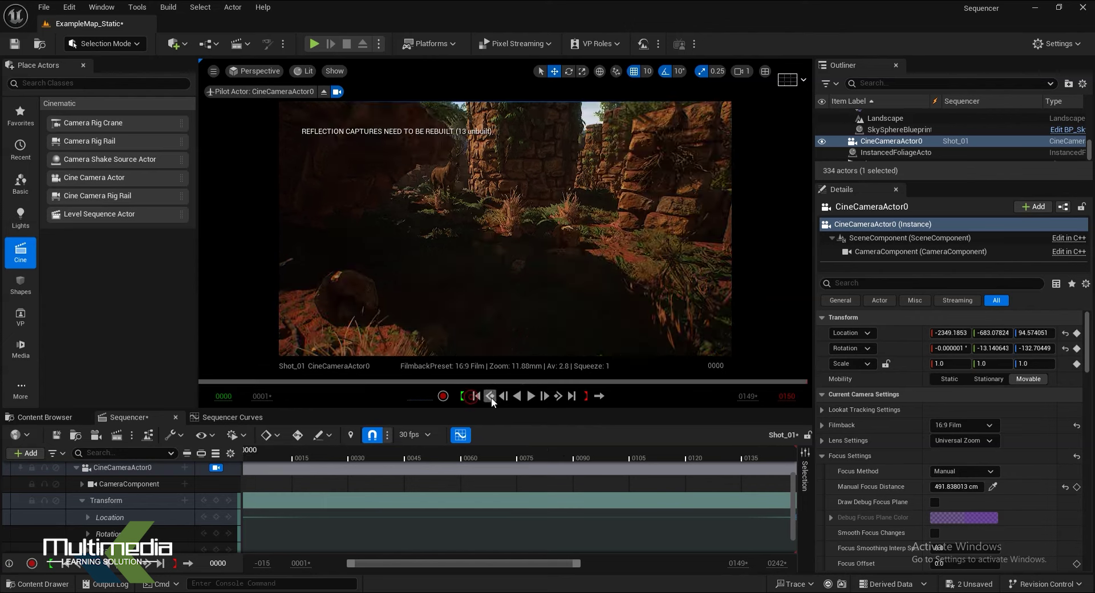
left_click(529, 397)
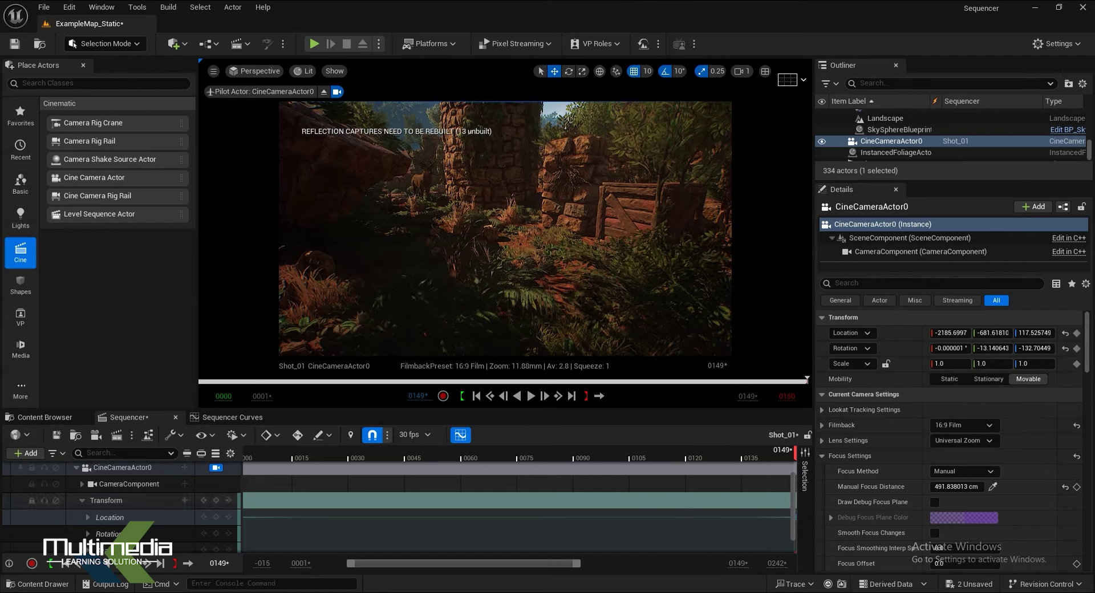
left_click(216, 467)
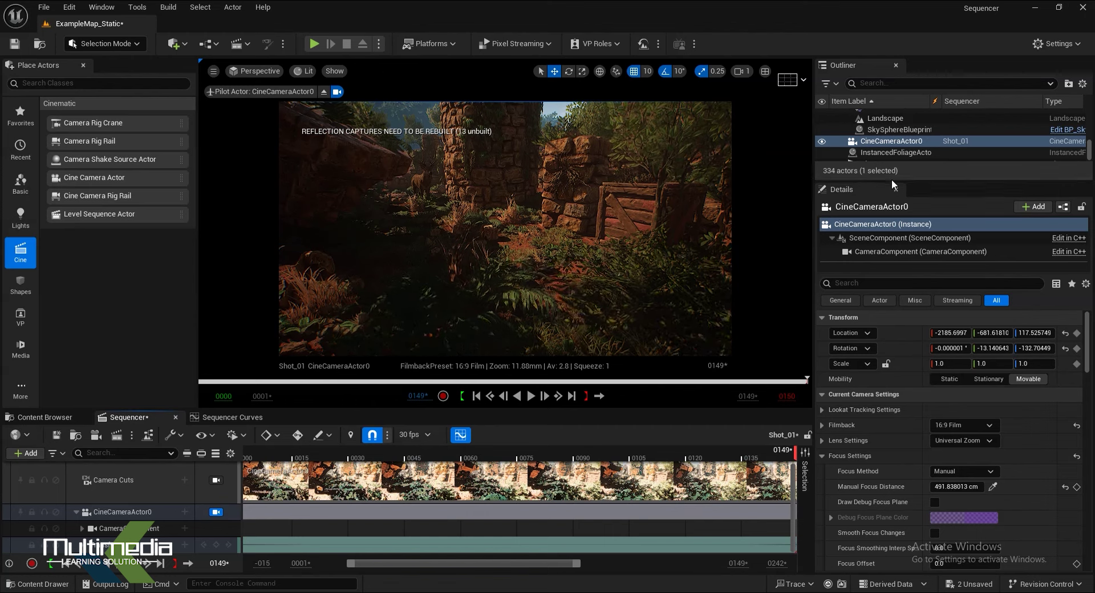
Step: Drag the SK_DeerStag actor from the Outliner into the Shot_01 track list
left_click_drag(890, 180, 891, 298)
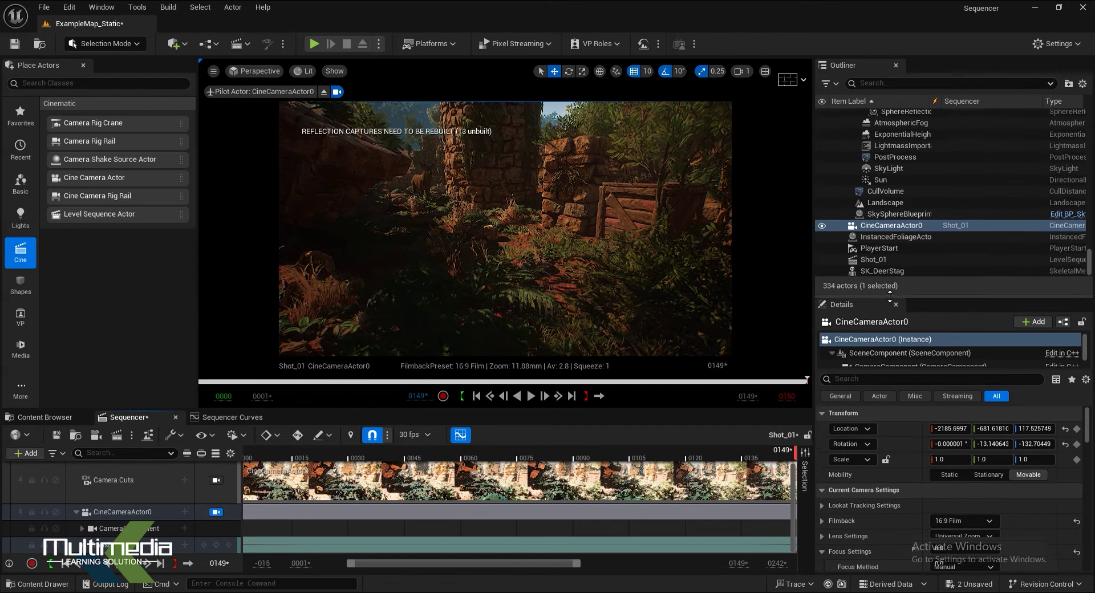
left_click(876, 272)
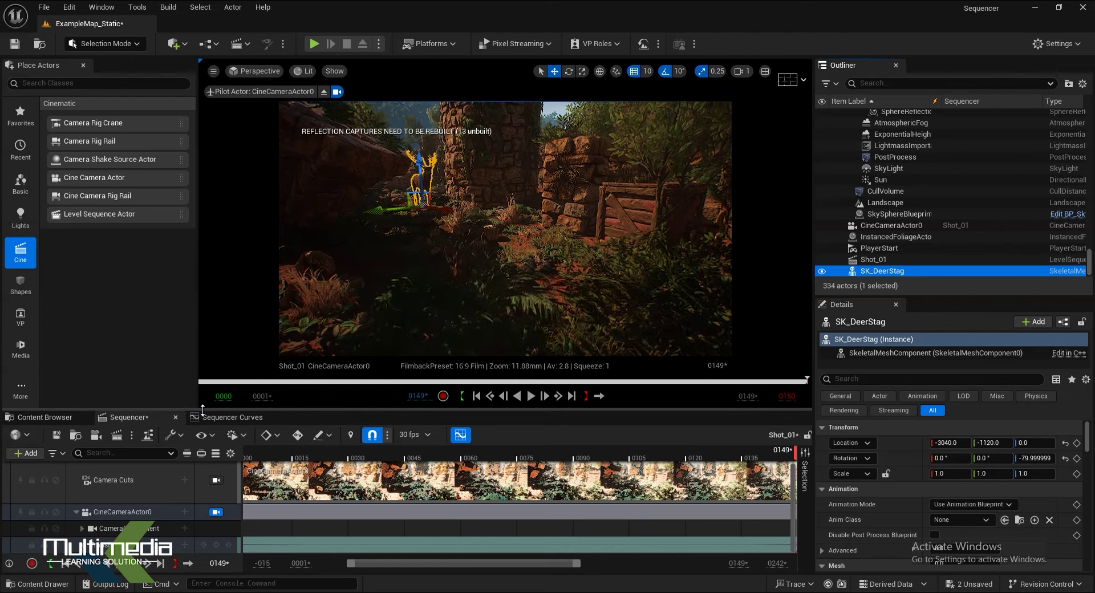
left_click_drag(202, 409, 206, 380)
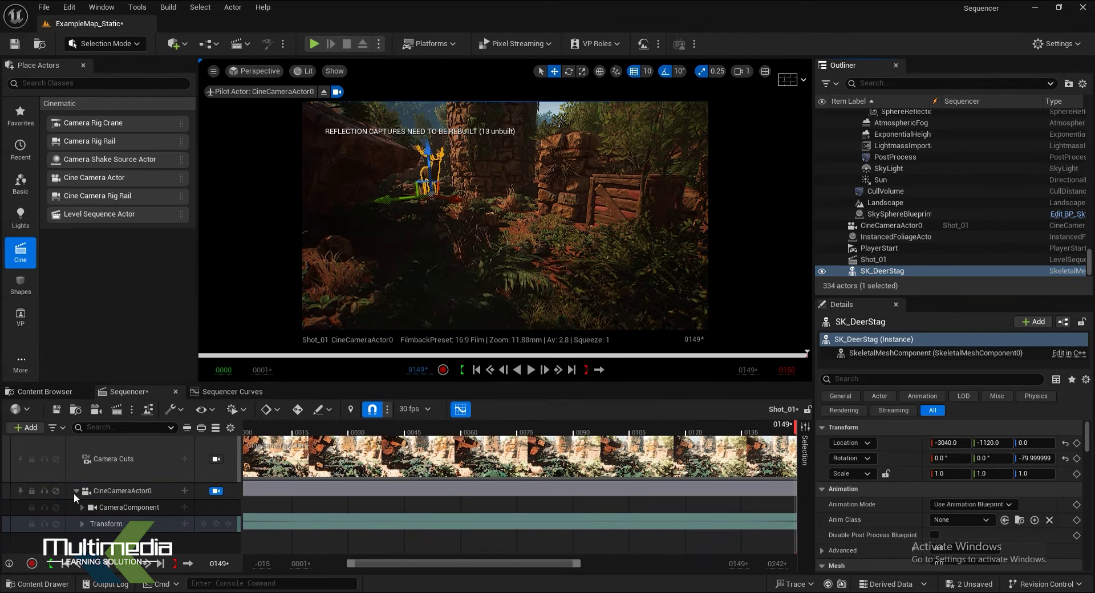
left_click(76, 491)
left_click(166, 488)
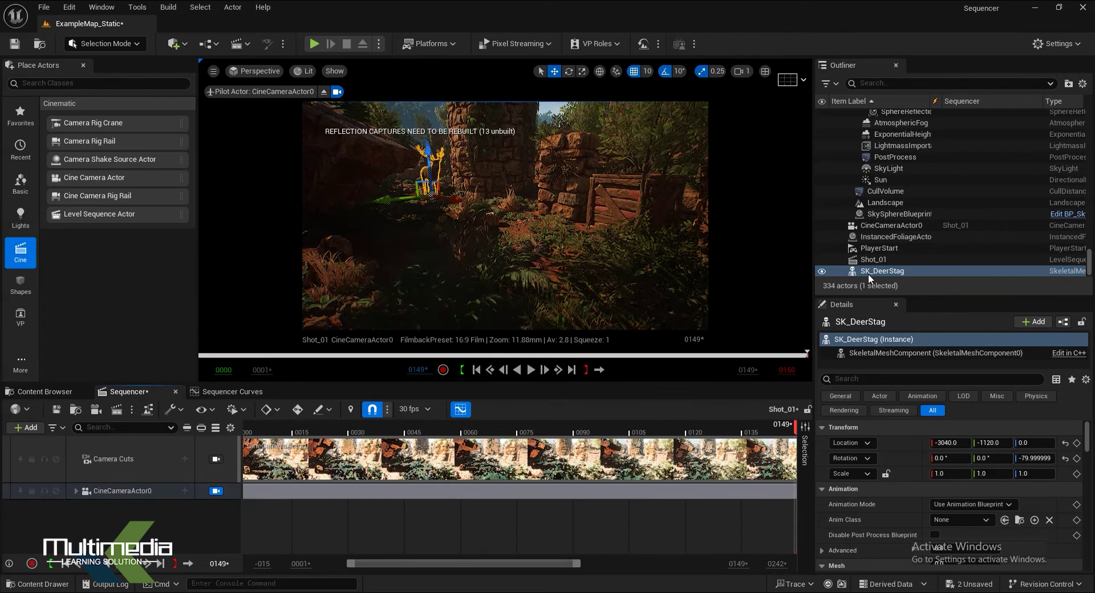
left_click(870, 272)
left_click_drag(173, 548, 136, 511)
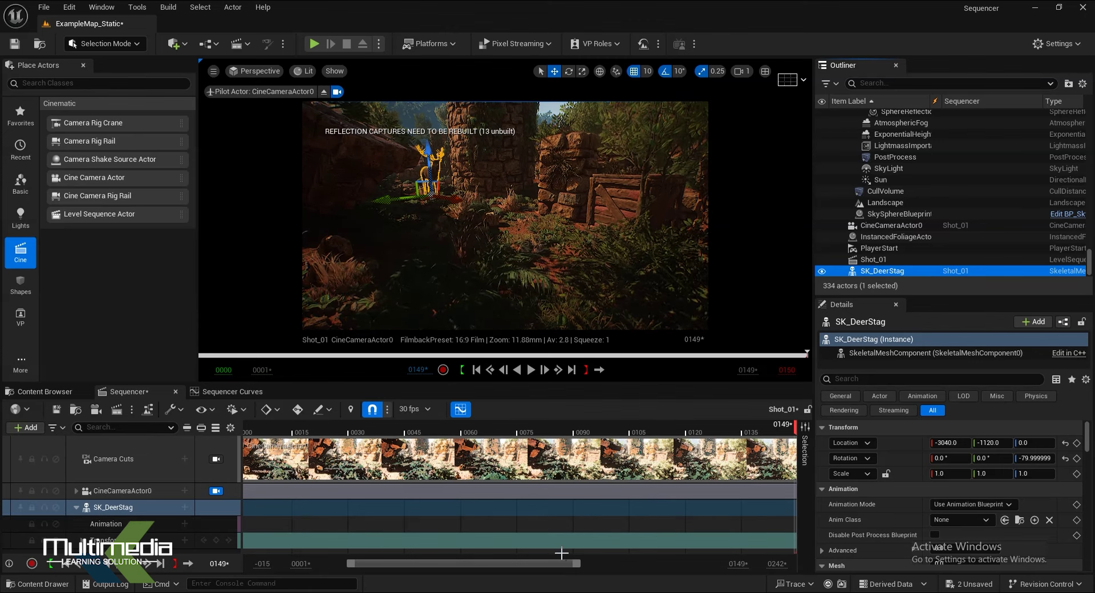
Step: Widen the timeline view back to frame -015 and return the playhead to frame 0
left_click_drag(577, 564, 715, 563)
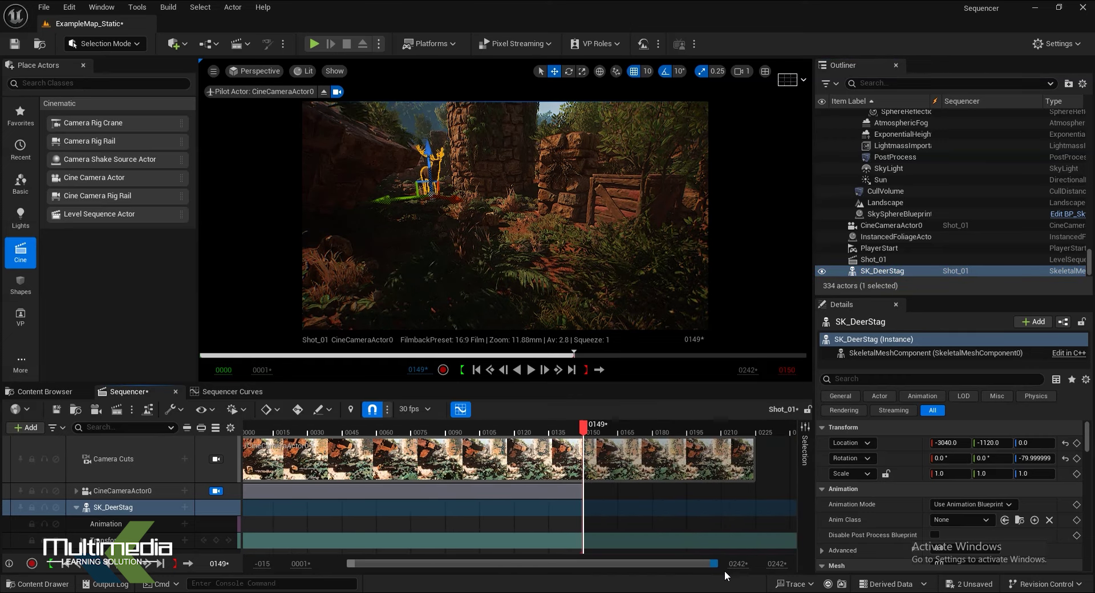
left_click_drag(713, 563, 576, 563)
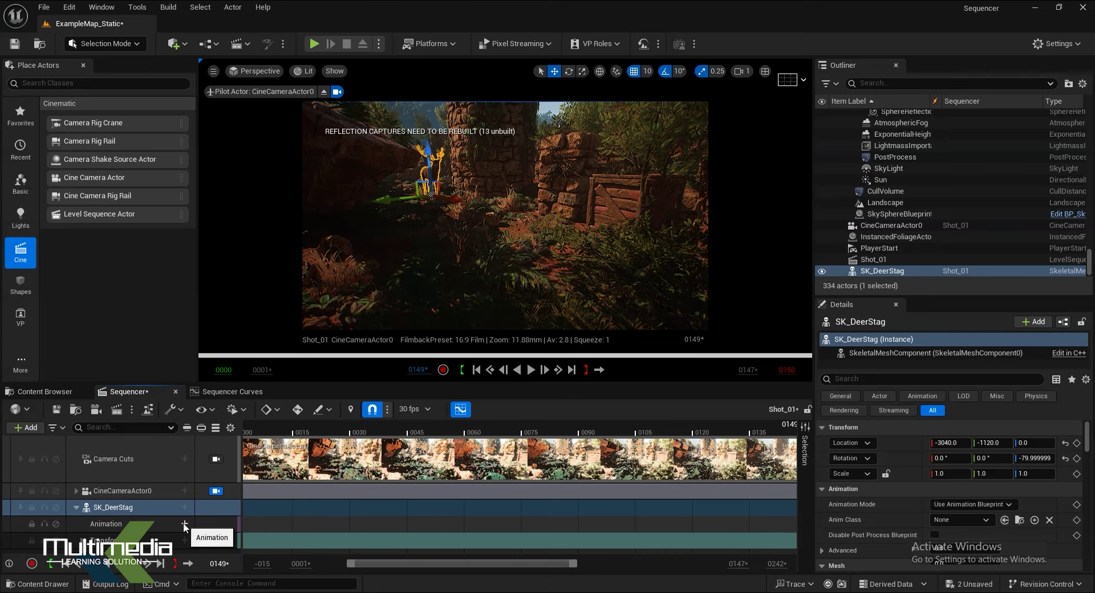
left_click_drag(305, 431, 328, 432)
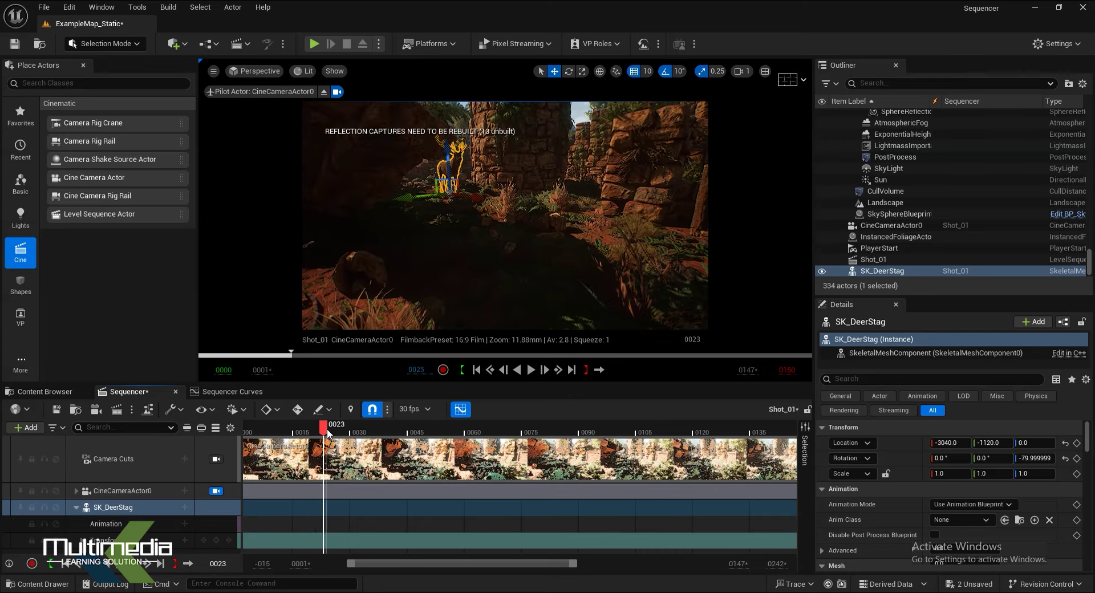
mouse_move(328, 432)
left_mouse_down()
mouse_move(236, 471)
mouse_move(245, 471)
left_mouse_up()
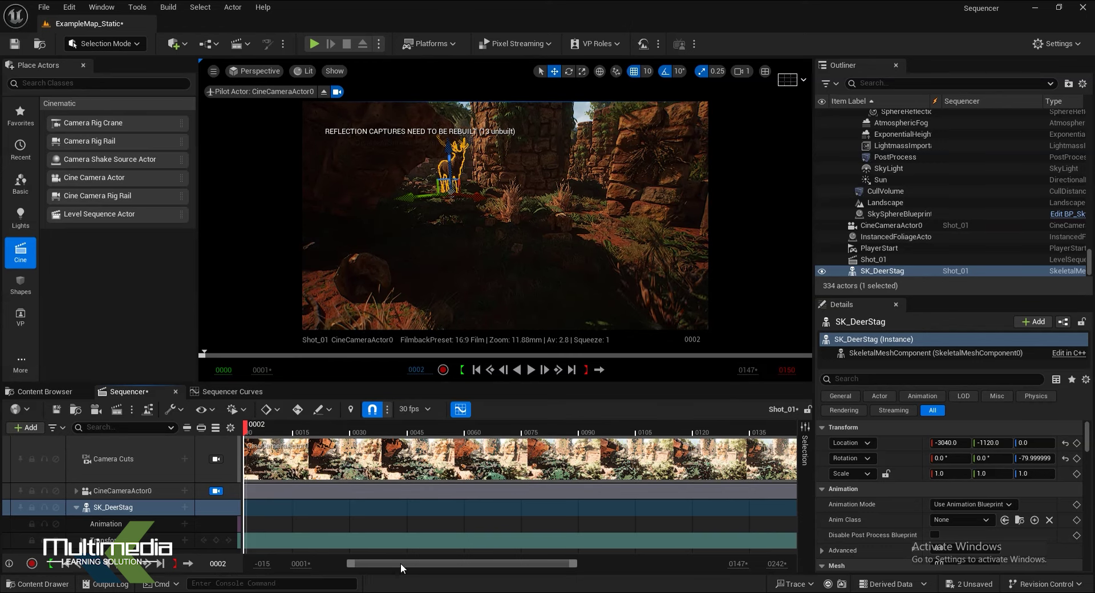
left_click_drag(347, 563, 322, 563)
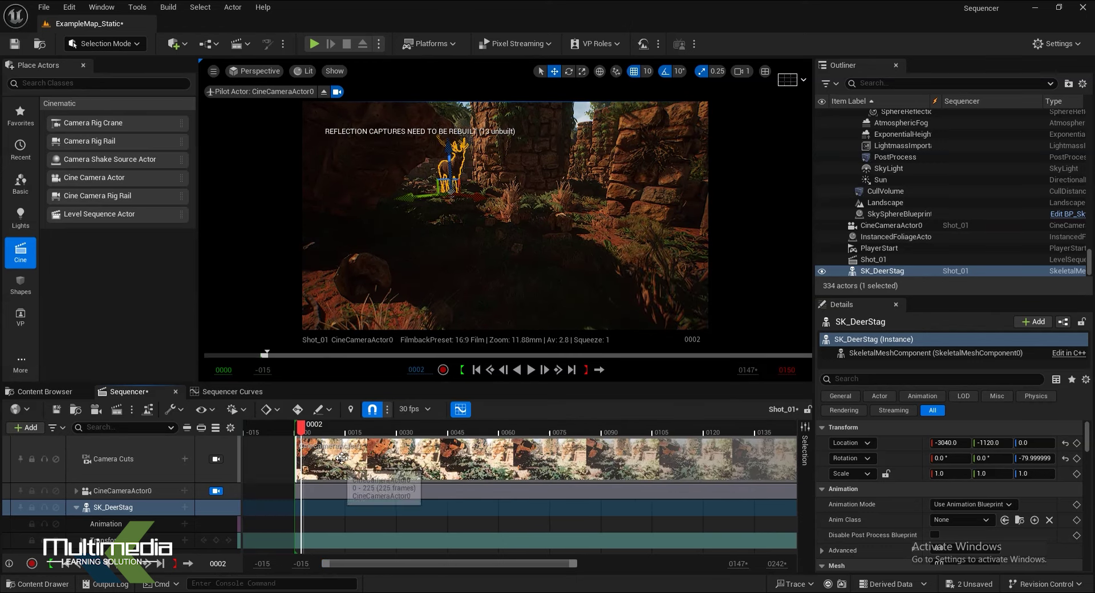
left_click(80, 565)
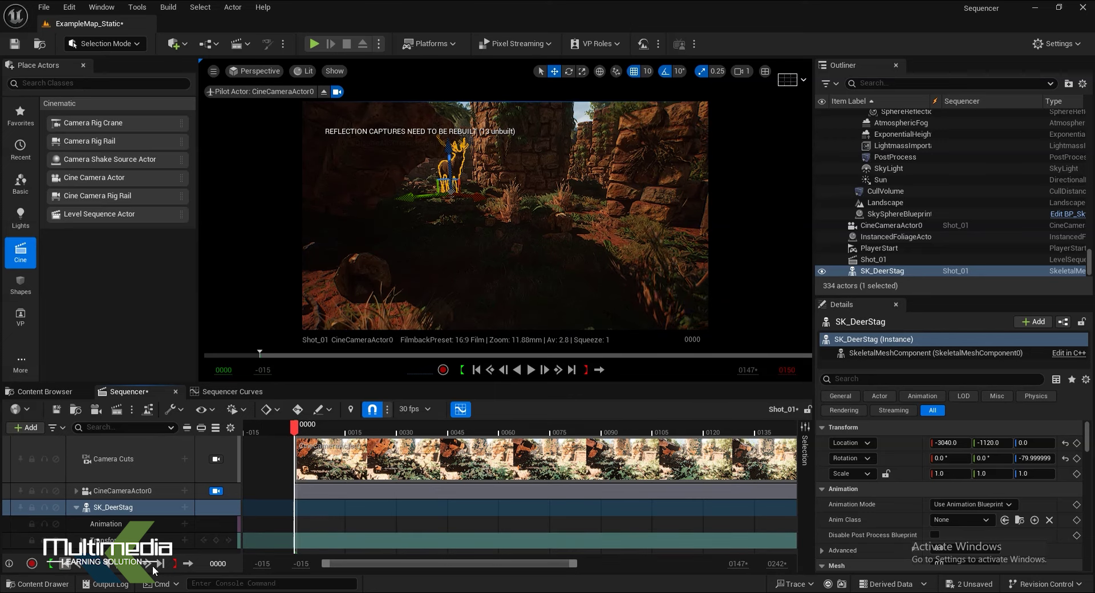
left_click(182, 524)
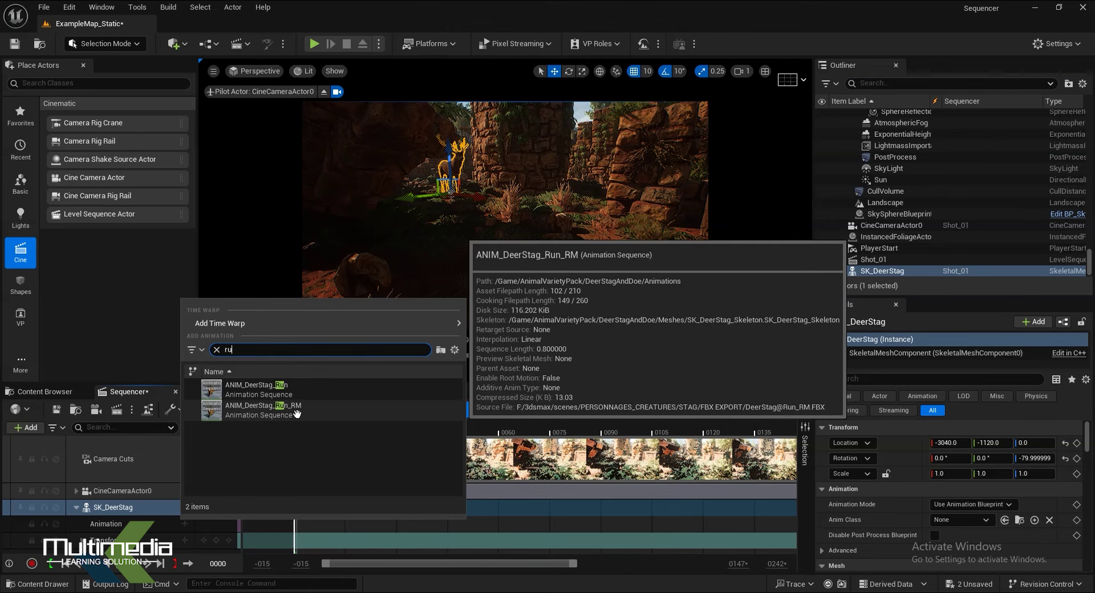
Step: Place ANIM_DeerStag_Run_RM on the deer's Animation track, scrub to preview the run, then return to frame 0
left_click(296, 413)
left_click_drag(299, 429, 382, 457)
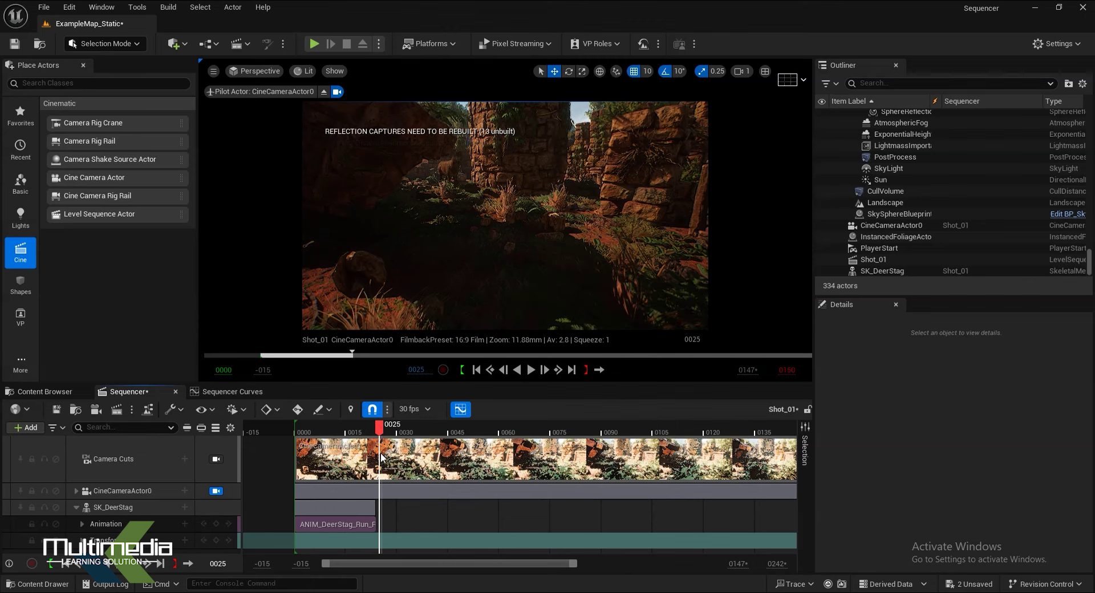
left_click_drag(382, 458, 369, 456)
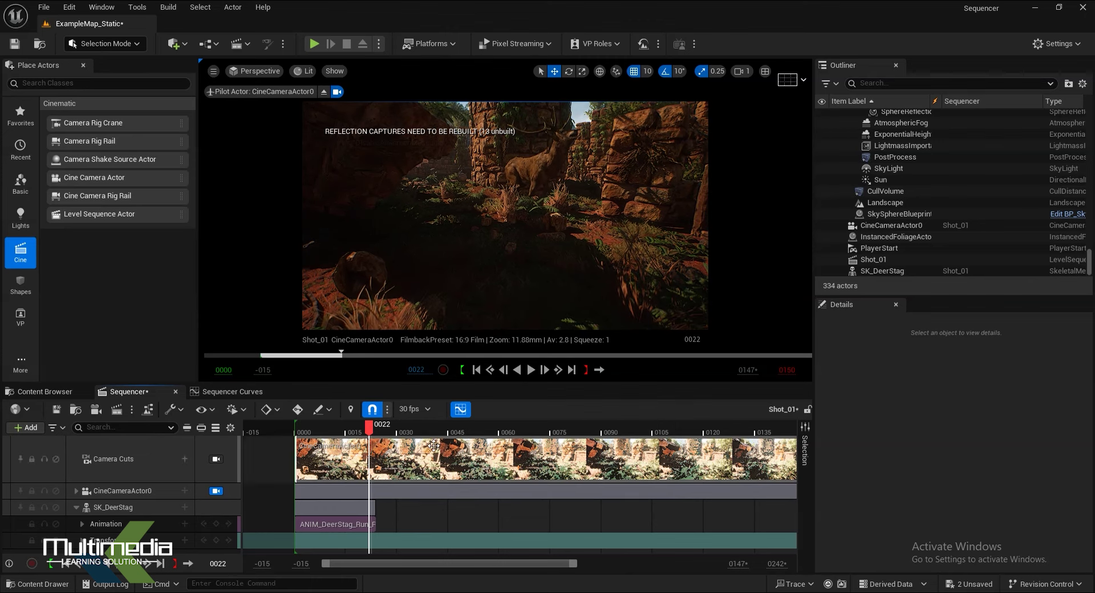
left_click(476, 370)
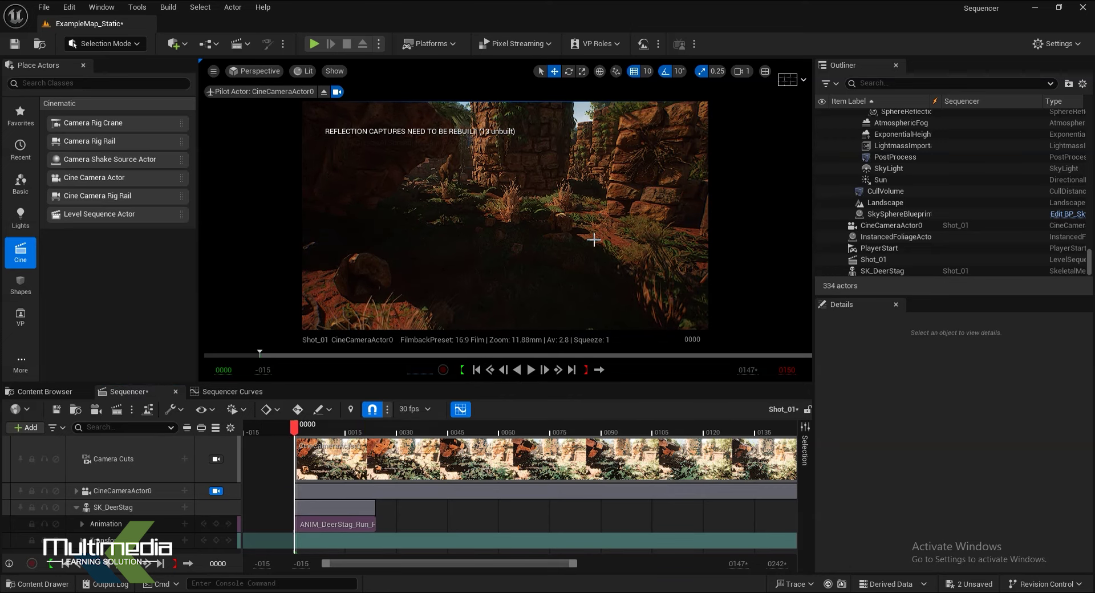
Step: Swing the directional light to a new angle with Ctrl+L, sunlighting the path
key("ctrl+l")
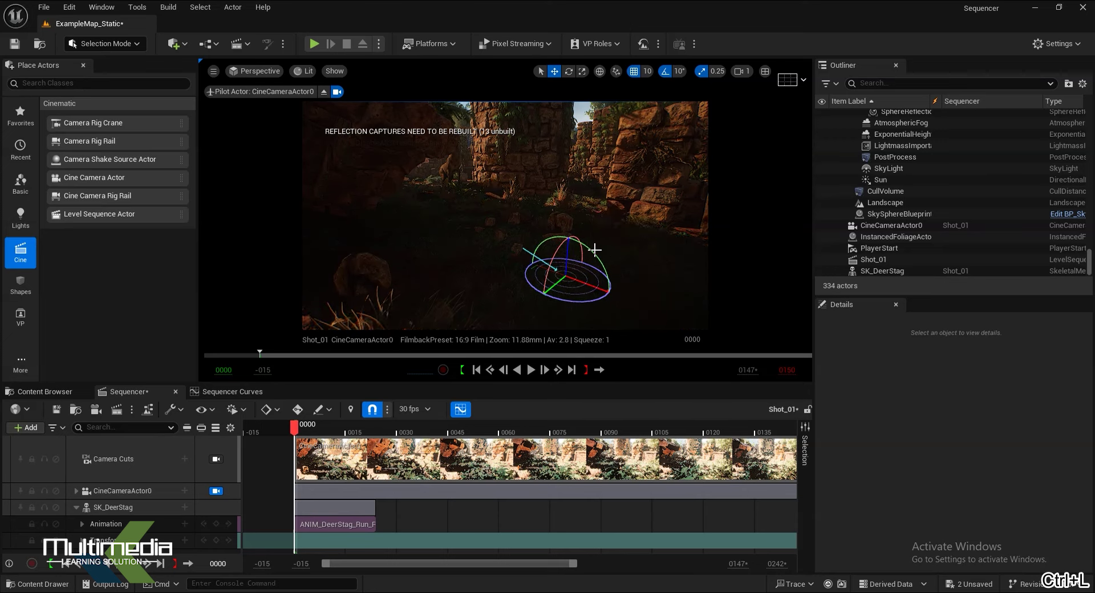
mouse_move(564, 181)
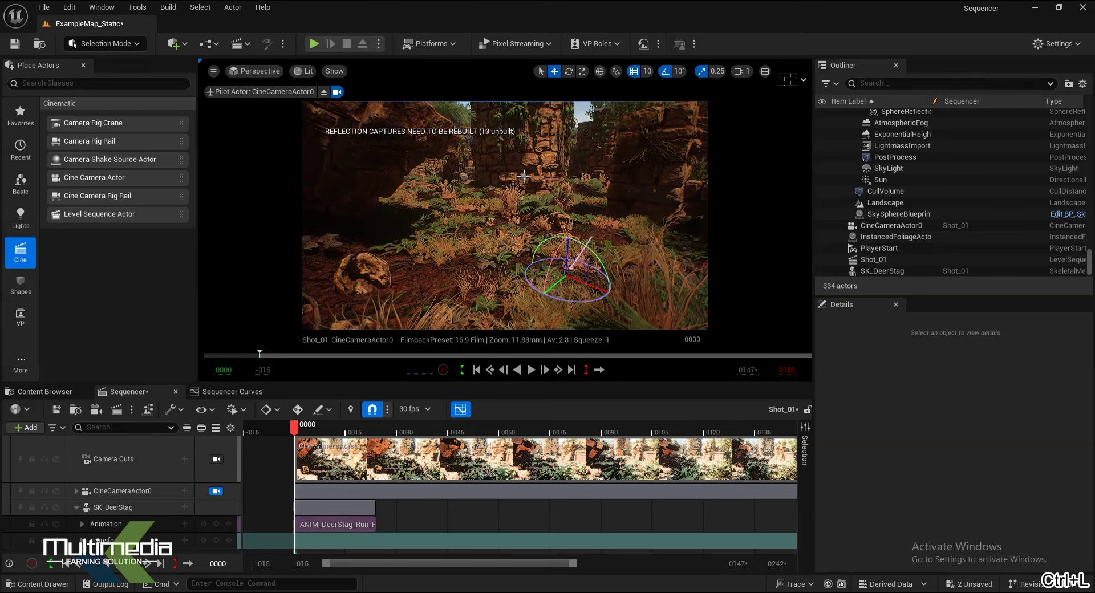
mouse_move(510, 157)
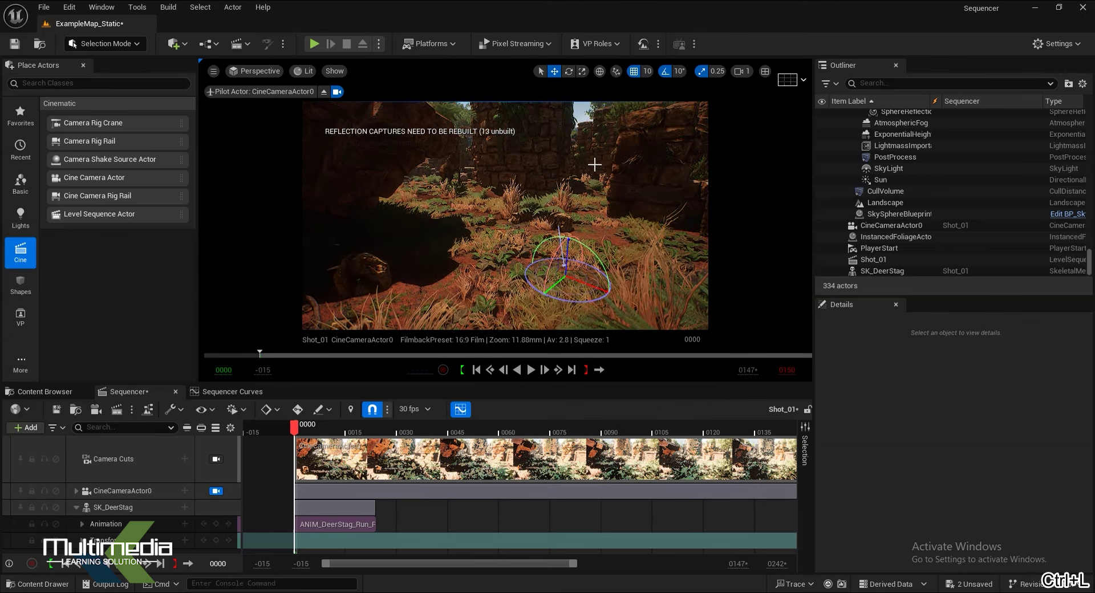
Step: Nudge the sun's angle a little further with Ctrl+L
mouse_move(430, 175)
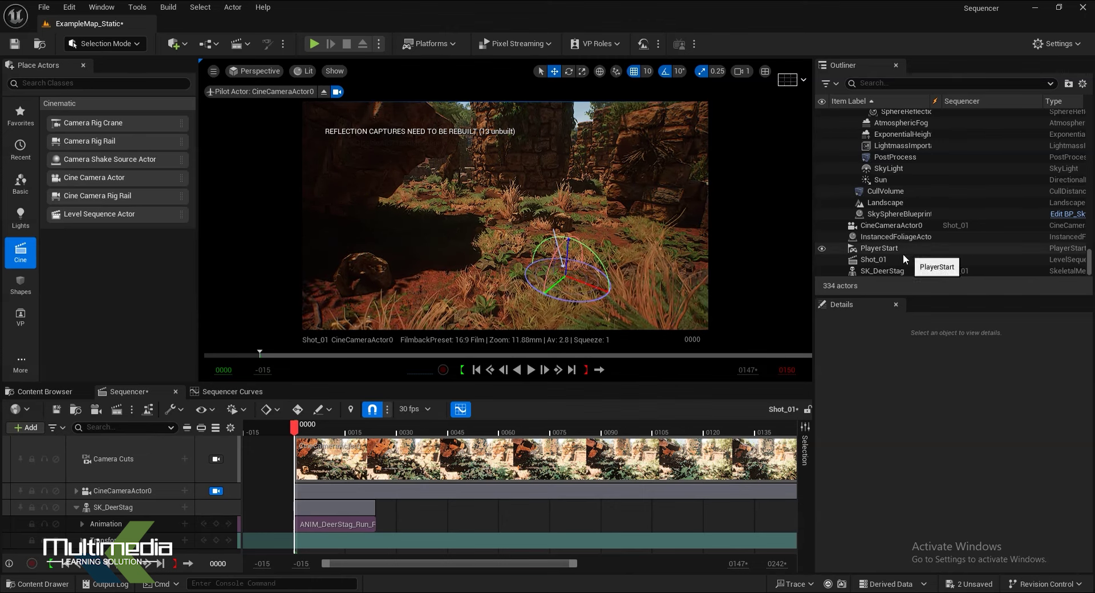
scroll(918, 184, "up", 2)
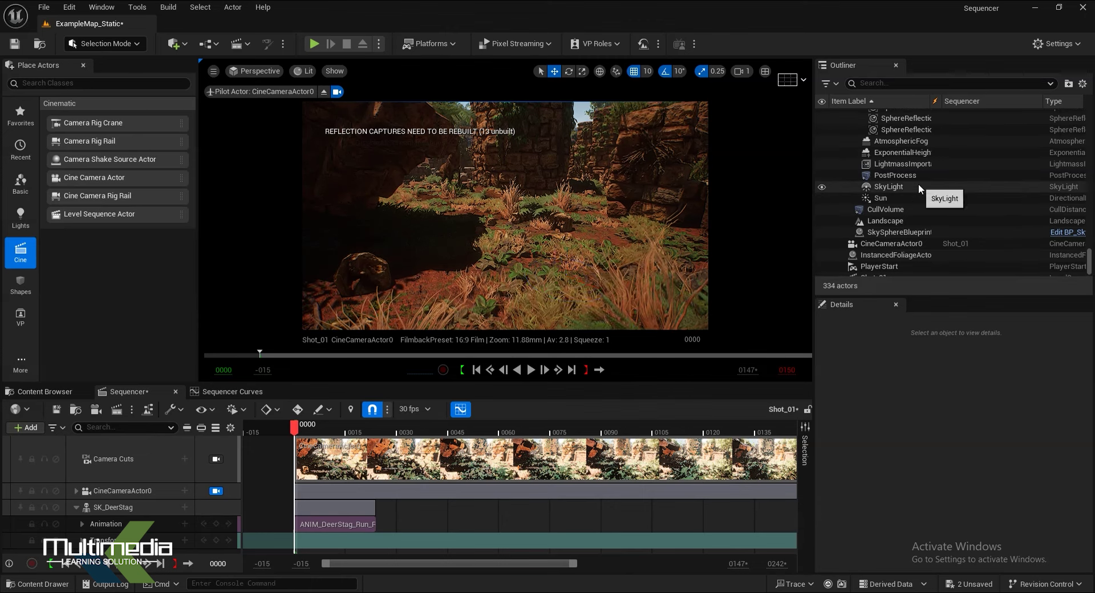
scroll(901, 169, "up", 3)
scroll(900, 170, "up", 5)
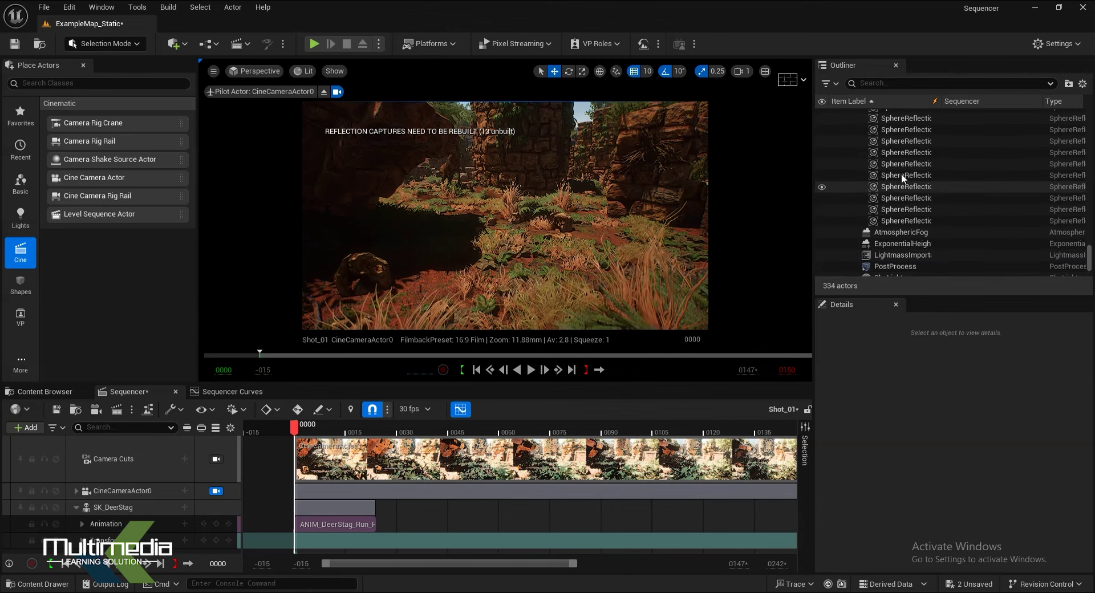
Step: Filter the Outliner for 'post' and select the PostProcess volume for editing
type("post")
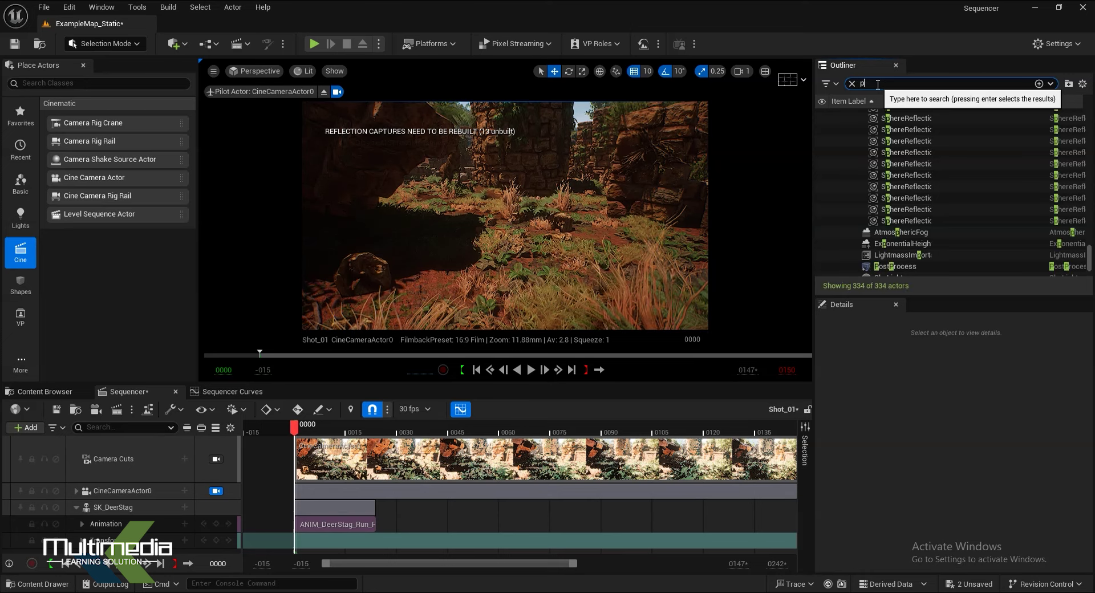
left_click(912, 149)
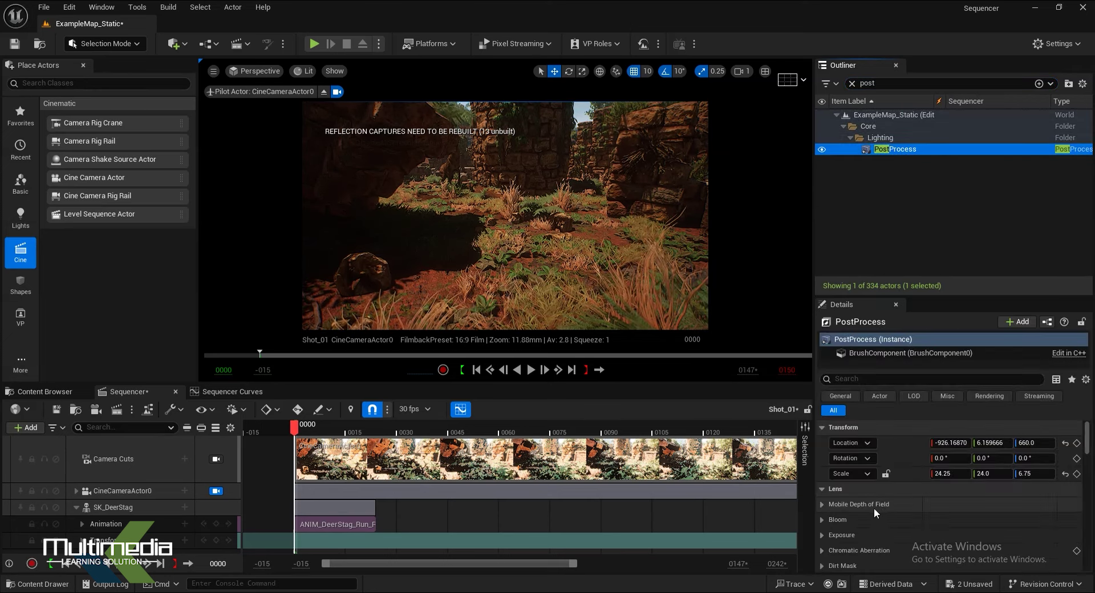
left_click(855, 378)
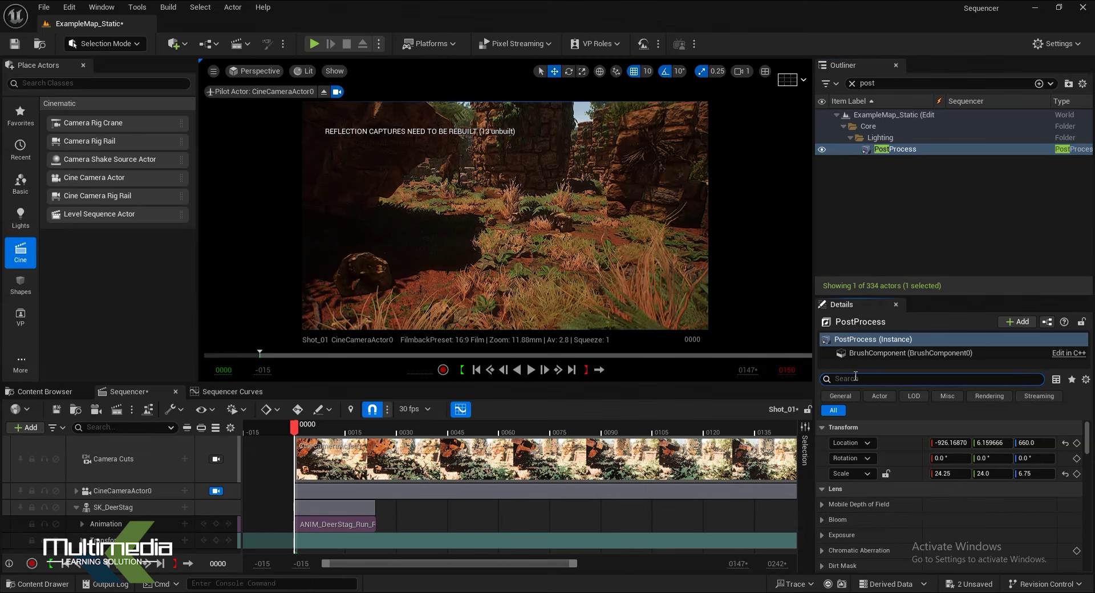
Step: Filter the PostProcess Details for 'color' and inspect the Global Saturation colour wheel
type("color")
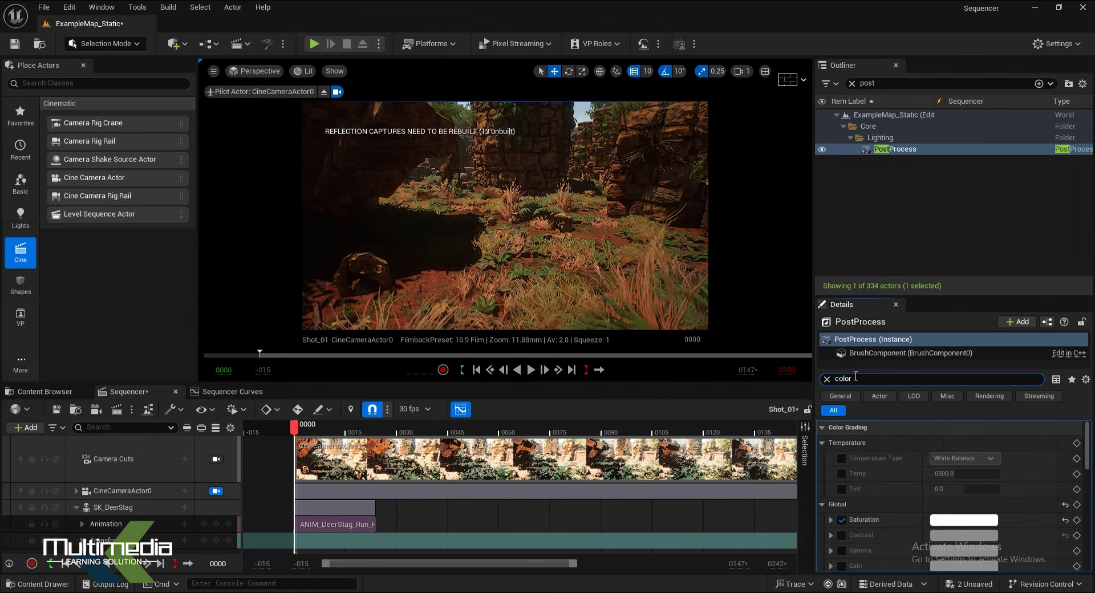
scroll(889, 522, "down", 1)
scroll(850, 515, "down", 5)
scroll(873, 526, "down", 3)
scroll(865, 528, "down", 2)
scroll(860, 534, "down", 2)
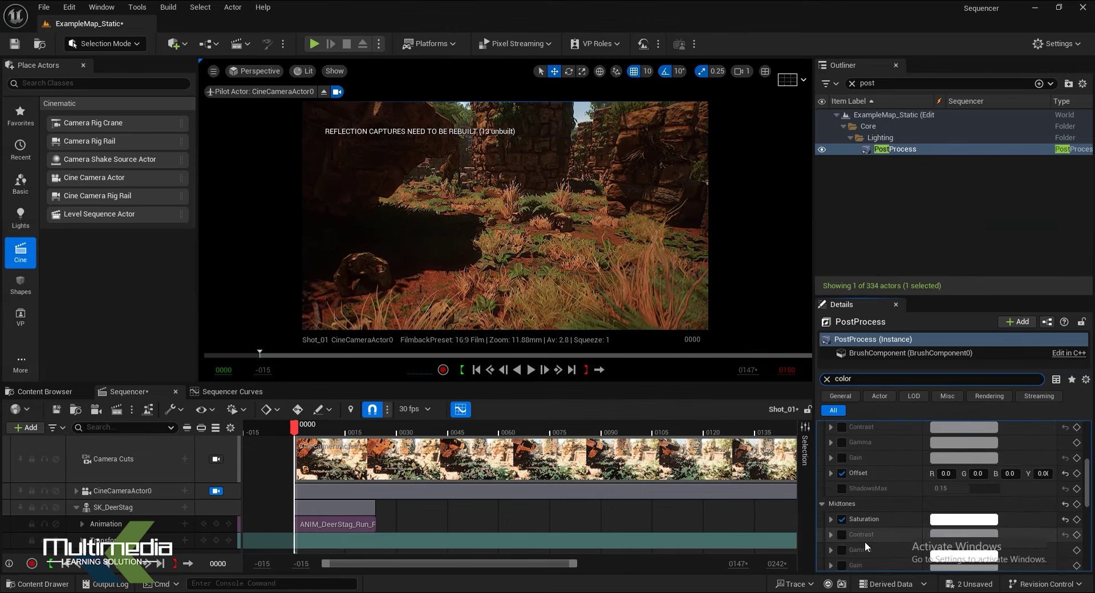
scroll(875, 518, "down", 3)
scroll(879, 526, "down", 3)
scroll(848, 522, "down", 1)
scroll(878, 523, "up", 6)
scroll(878, 523, "up", 6)
scroll(872, 510, "up", 3)
left_click(828, 485)
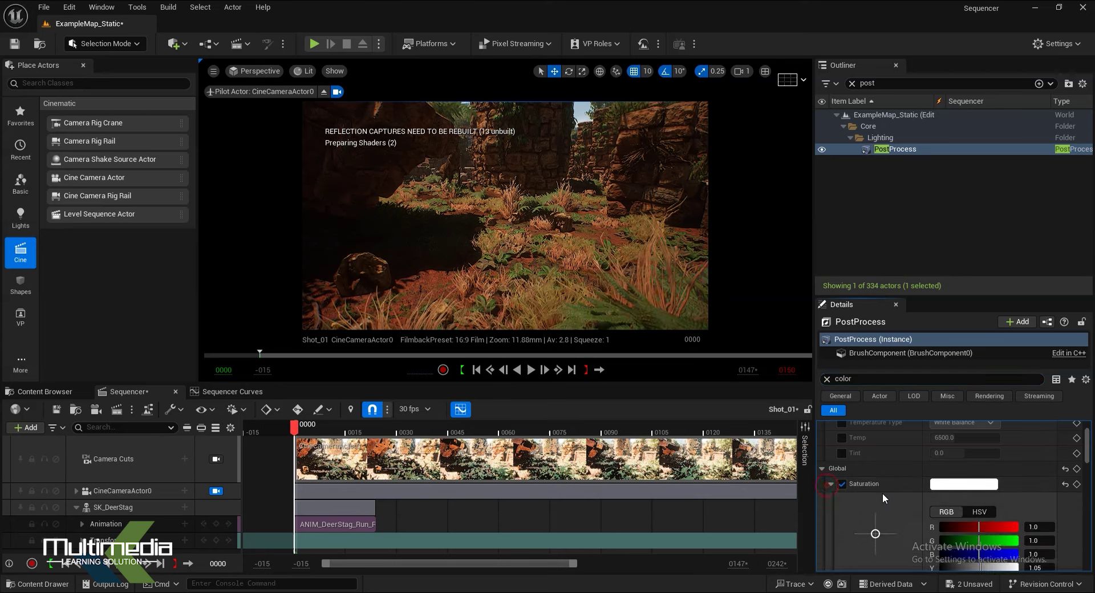
scroll(881, 492, "down", 2)
scroll(865, 526, "down", 1)
scroll(865, 515, "up", 3)
left_click(829, 463)
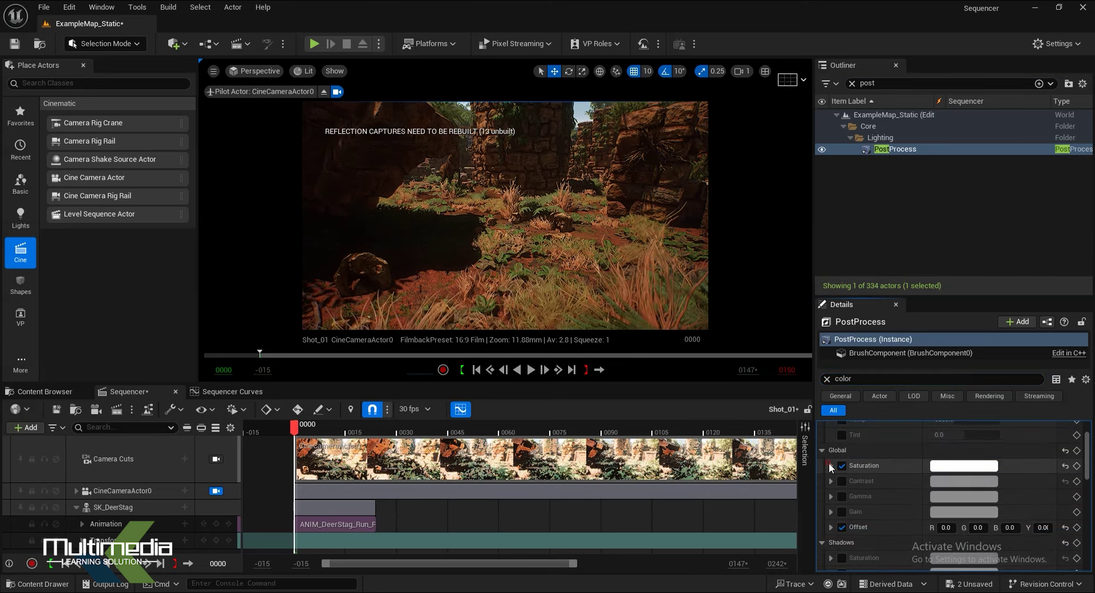
Step: Enable Global Contrast and set it to roughly R 0.996, G 0.973, B 1.01
left_click(842, 481)
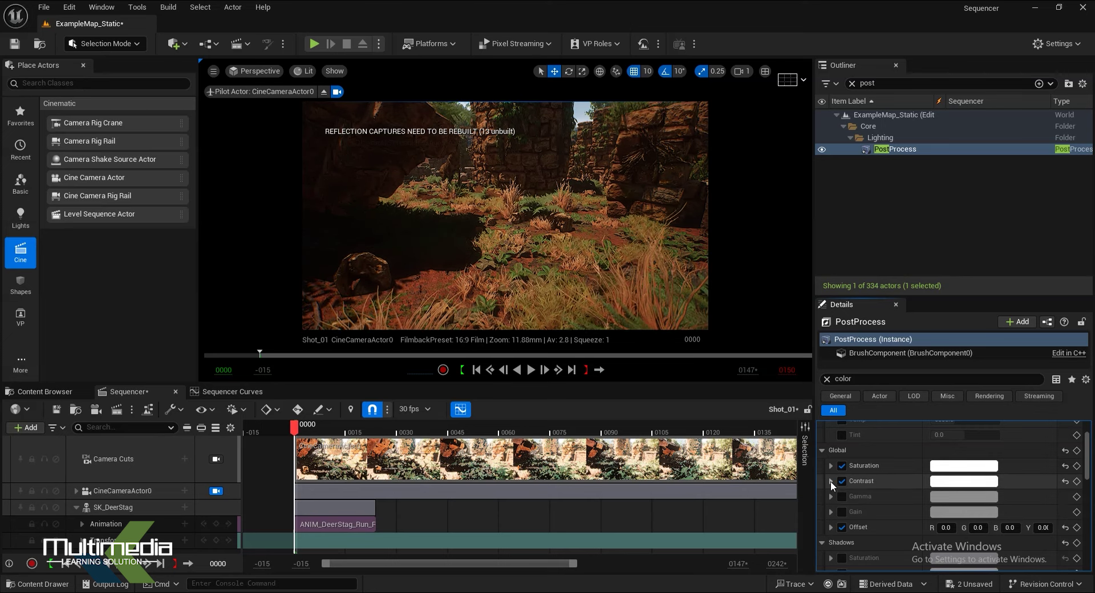
left_click(830, 481)
scroll(864, 495, "down", 2)
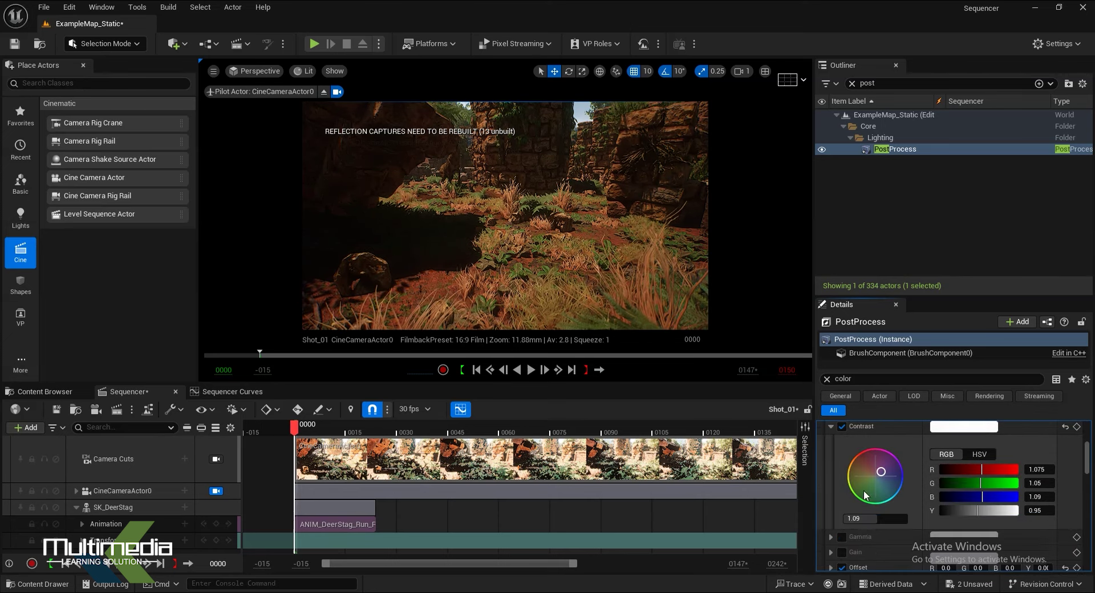
left_click_drag(876, 520, 877, 519)
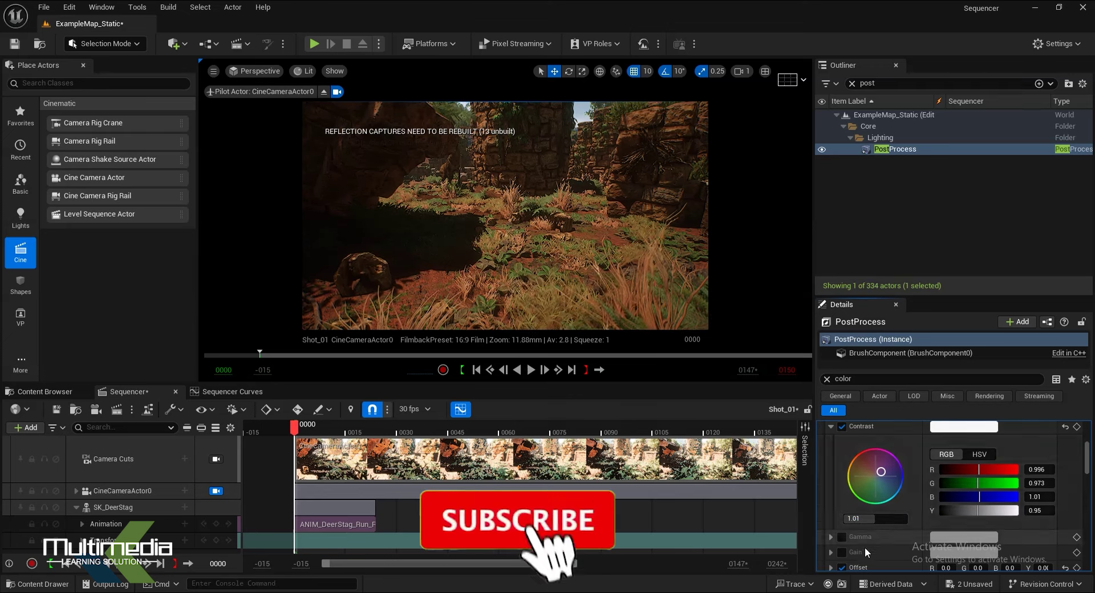
Step: Enable Shadows Contrast and raise it to about R 1.145, G 1.168, B 1.26
left_click(832, 426)
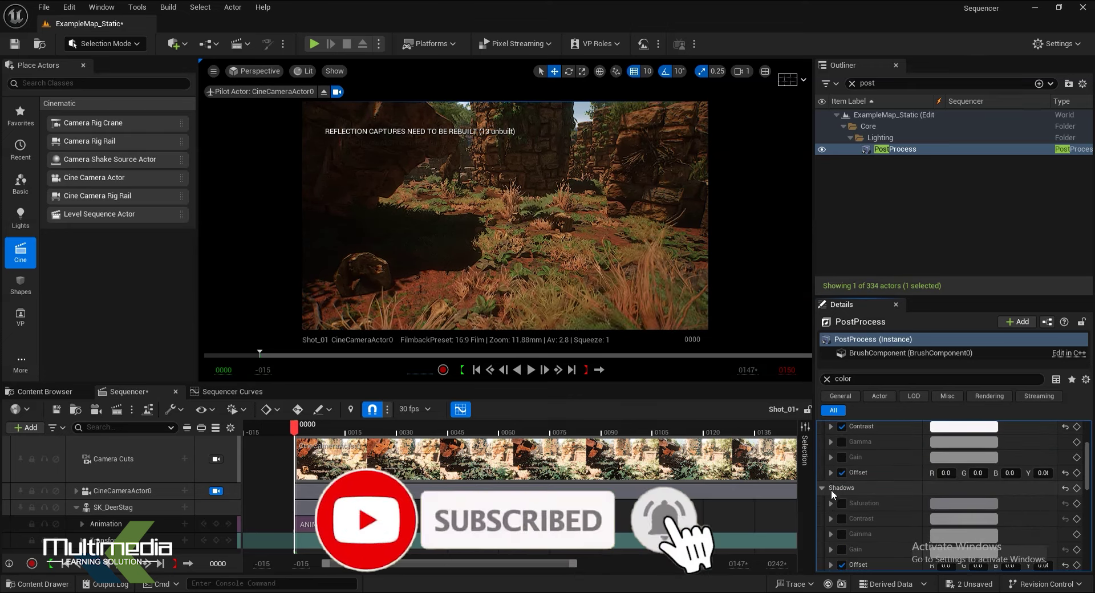
left_click(841, 503)
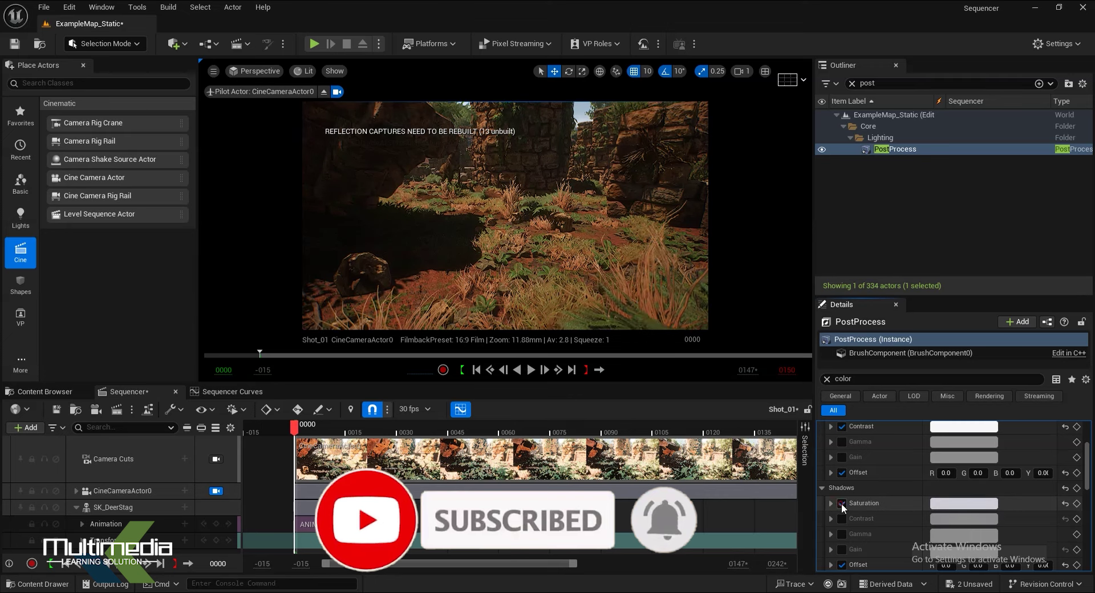
left_click(841, 503)
left_click(842, 519)
left_click(830, 518)
scroll(855, 530, "down", 1)
scroll(889, 533, "down", 1)
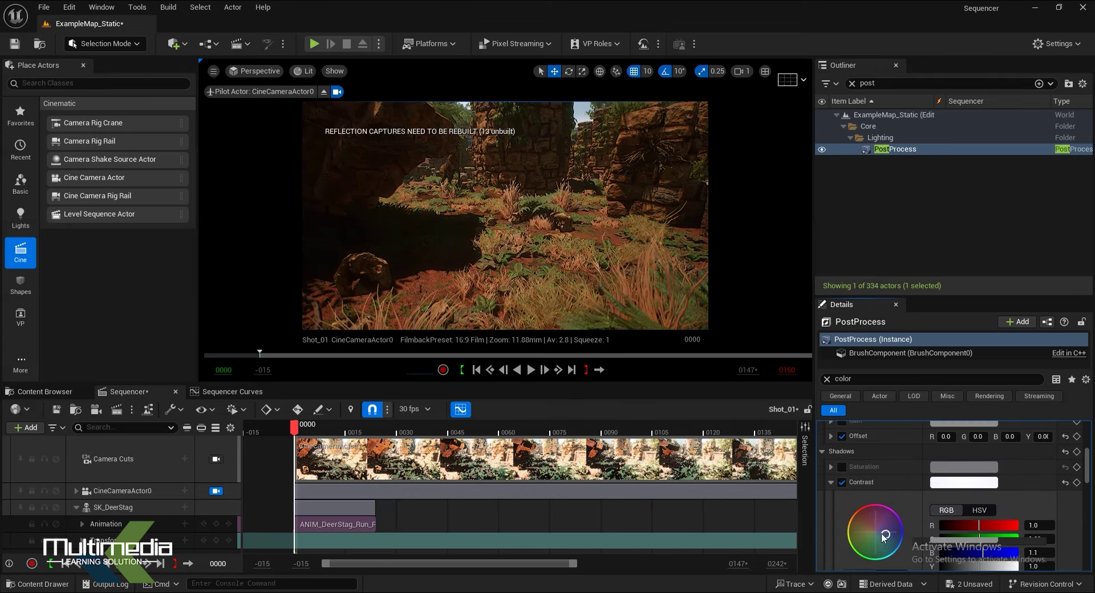
left_click_drag(875, 538, 876, 543)
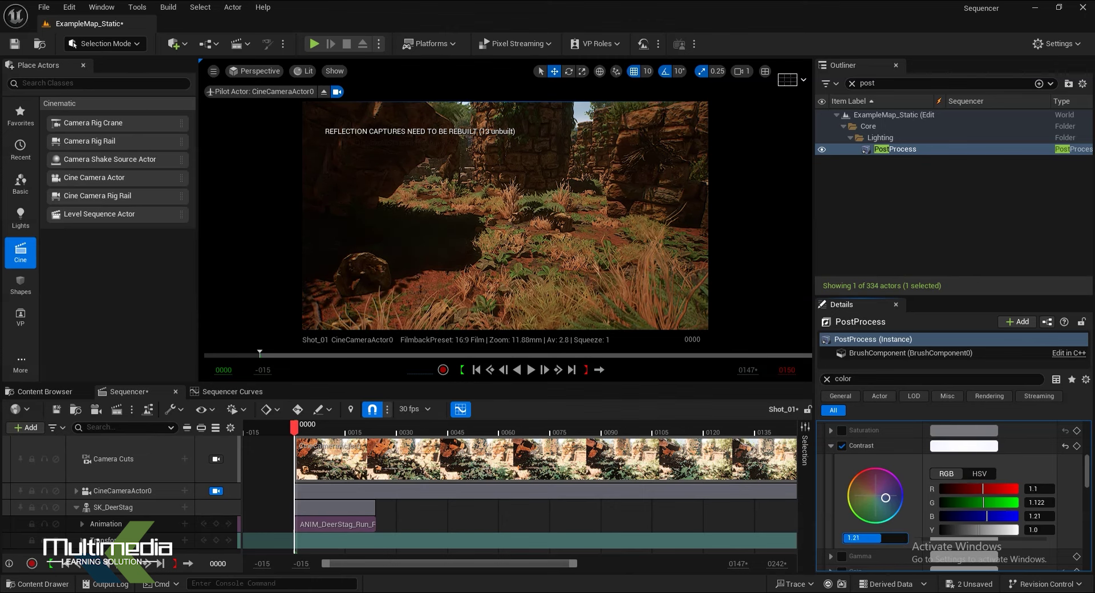
left_click_drag(876, 537, 878, 537)
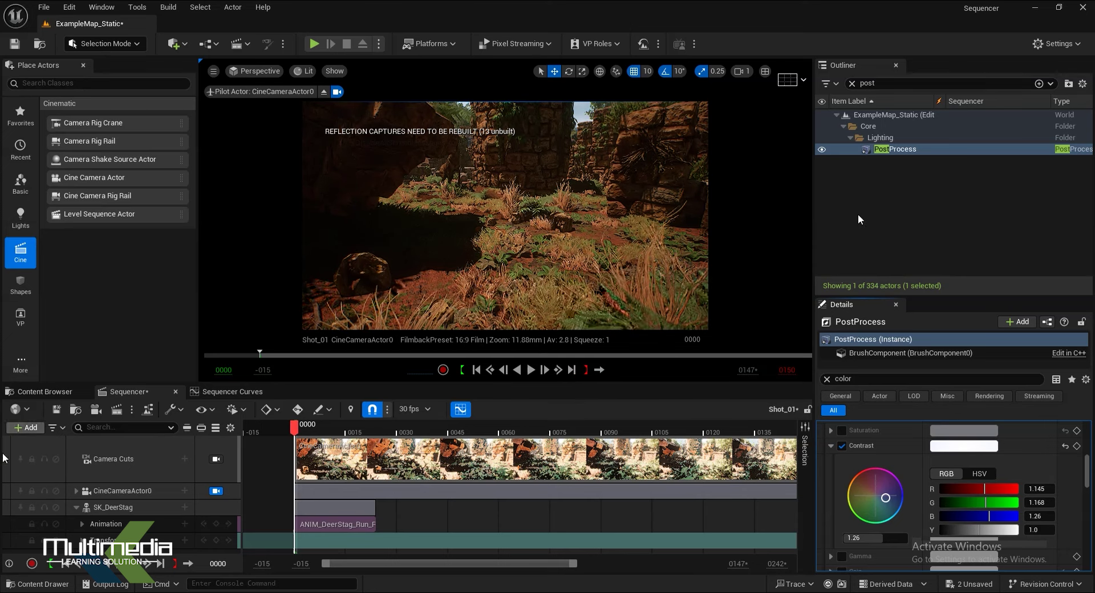
Step: Collapse the shadows contrast wheel and clear the 'color' filter to show all settings
left_click(831, 445)
scroll(958, 491, "up", 1)
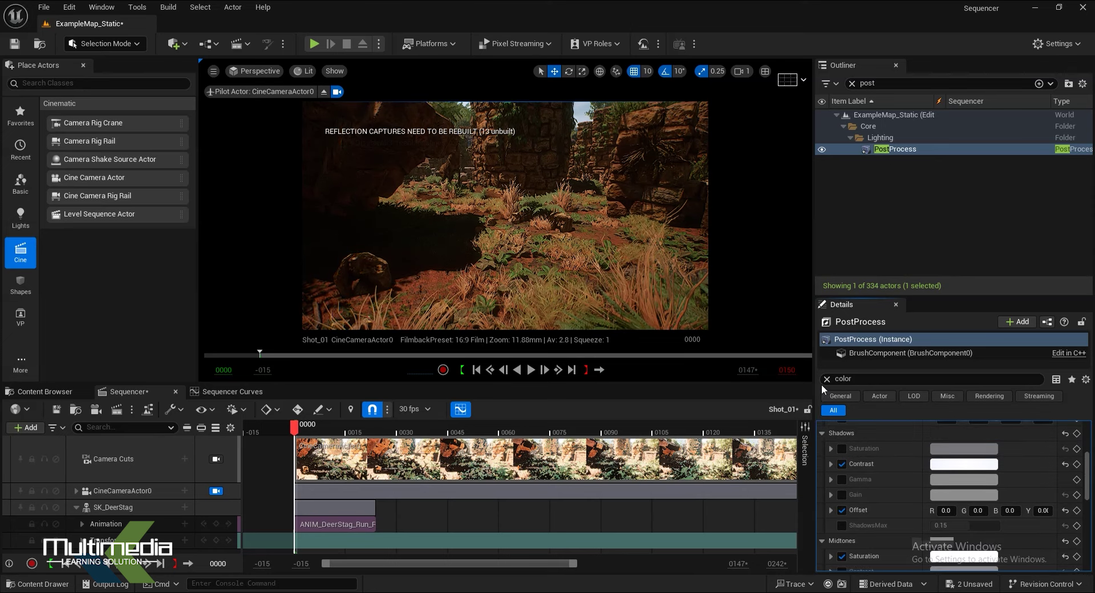
left_click(826, 377)
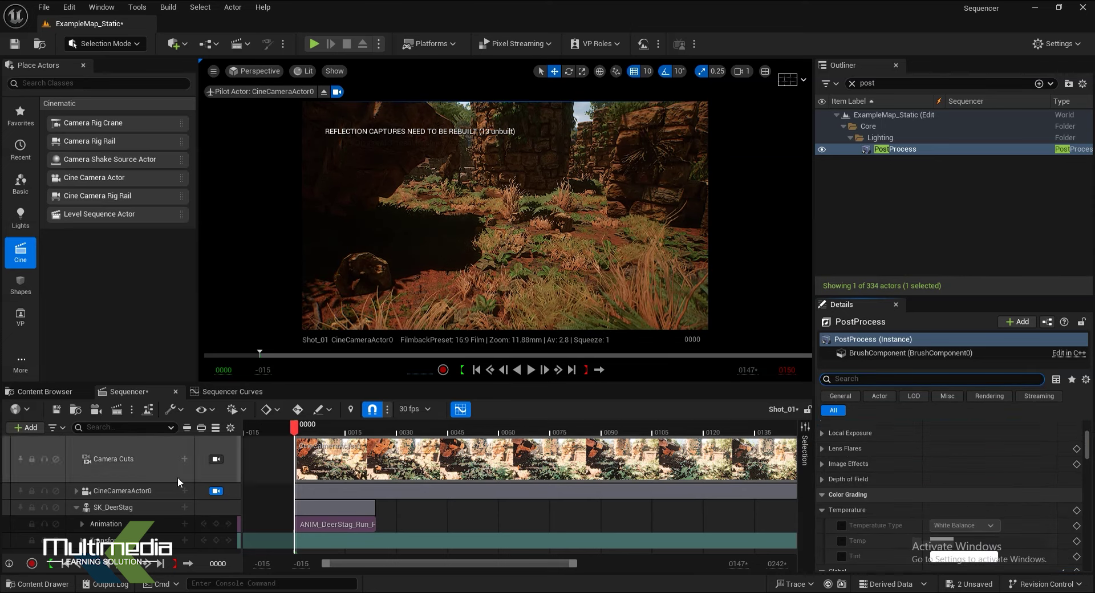
Step: Play the graded shot from the start, then scrub and step the playhead to frame 0024
left_click(528, 371)
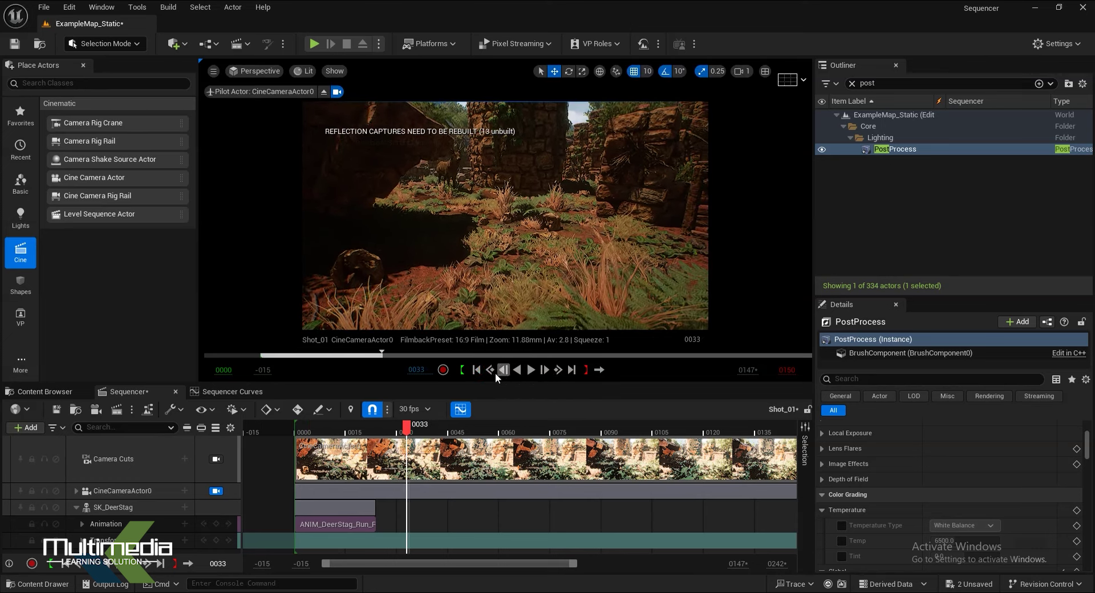
left_click(483, 370)
left_click(528, 370)
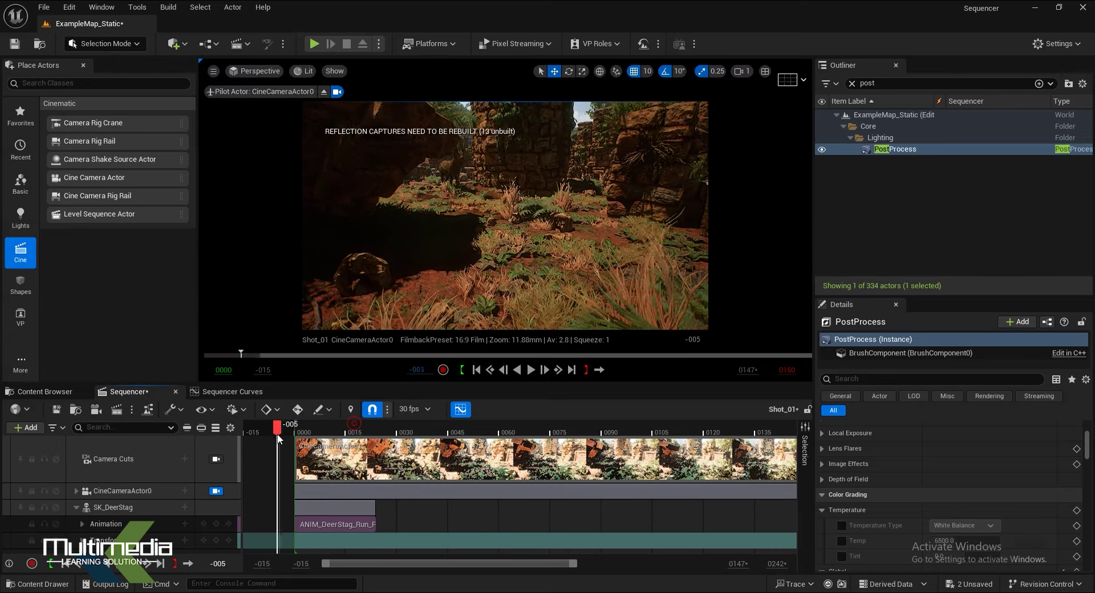
mouse_move(350, 423)
left_mouse_down()
mouse_move(349, 457)
mouse_move(381, 472)
left_mouse_up()
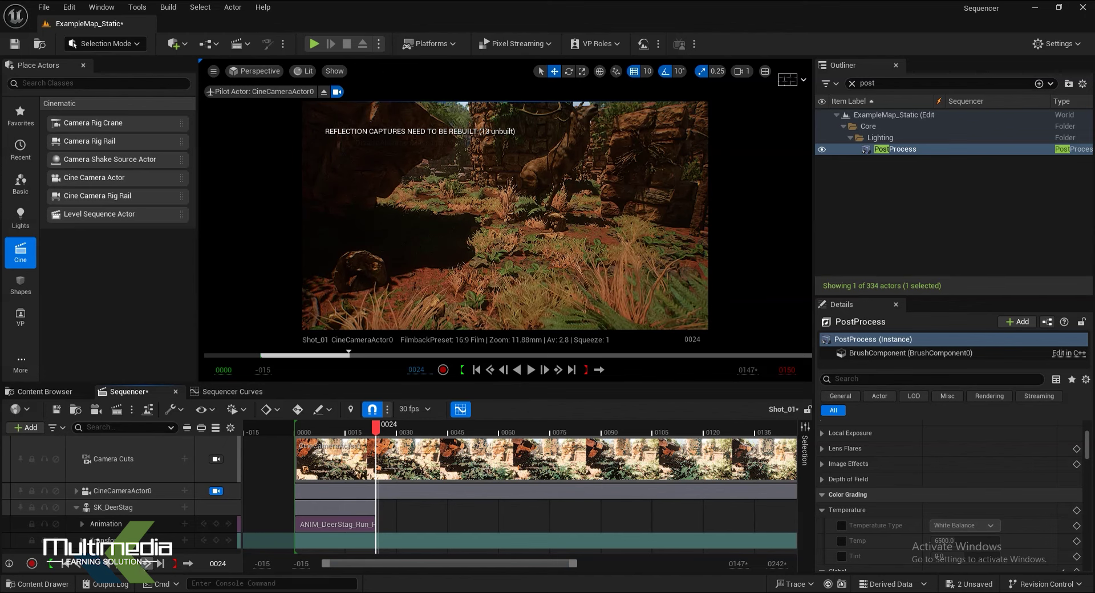
left_click(150, 563)
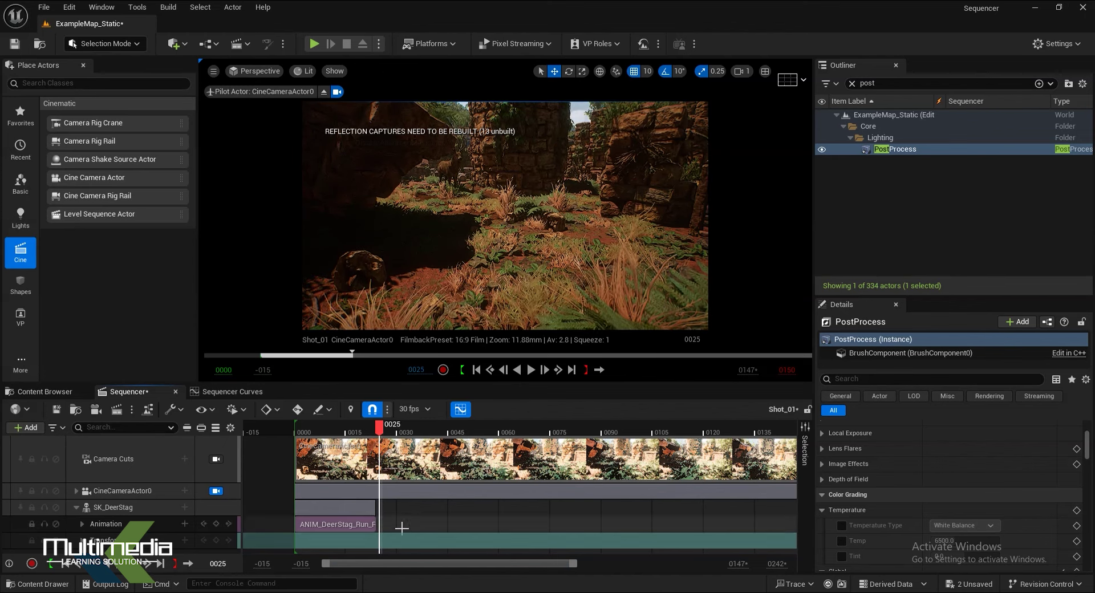
left_click(375, 432)
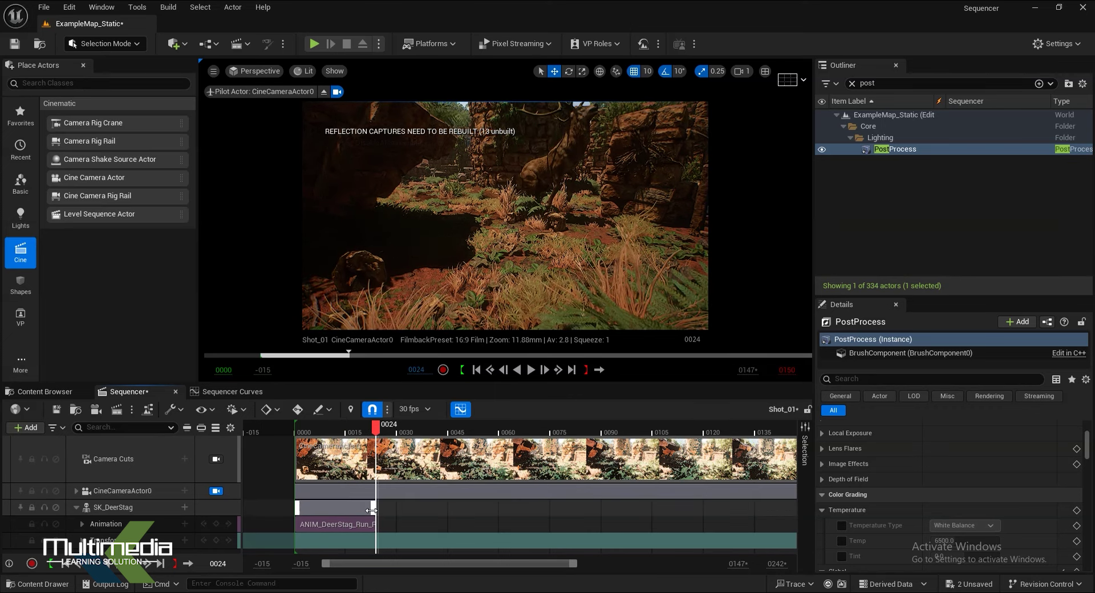
left_click(185, 523)
type("run")
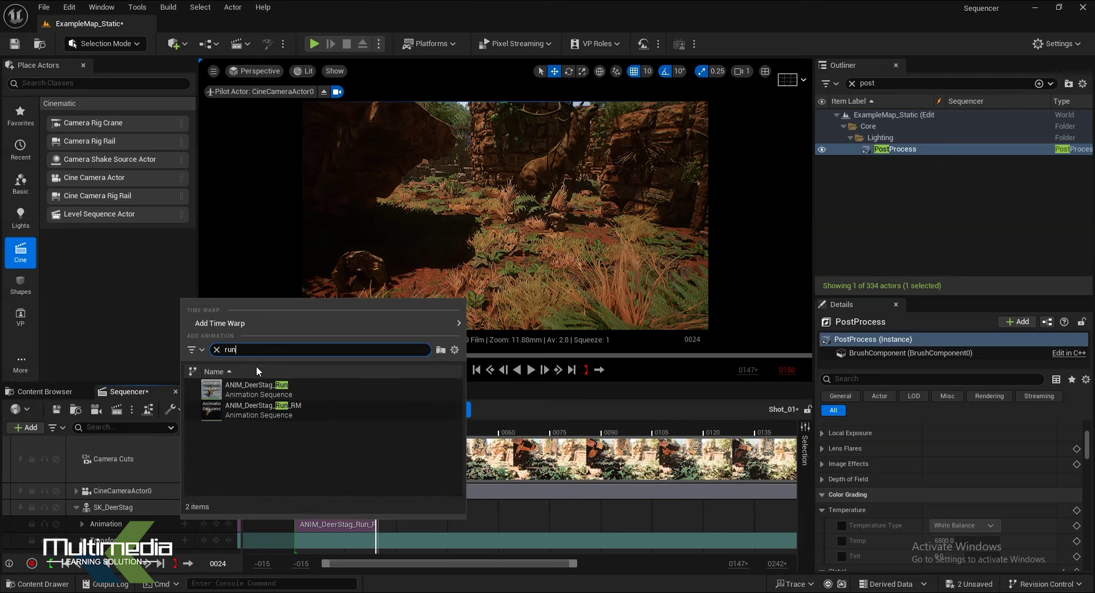
Step: Add ANIM_DeerStag_Run_RM at frame 24 spanning frames 24–48, then scrub to check it
left_click(266, 404)
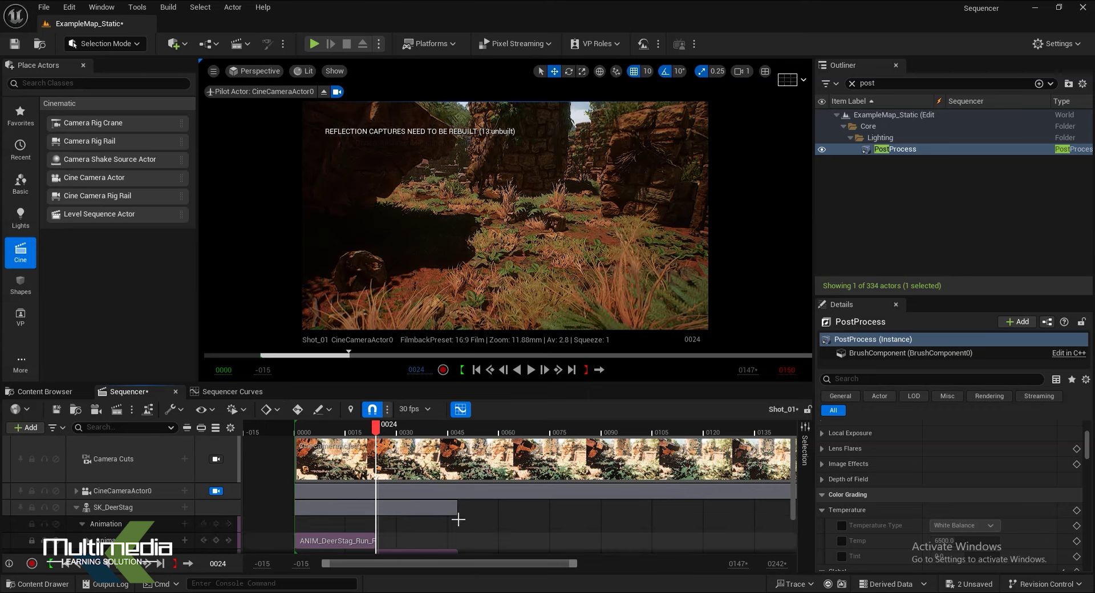
scroll(458, 519, "down", 1)
mouse_move(354, 428)
left_mouse_down()
mouse_move(360, 445)
mouse_move(463, 454)
mouse_move(441, 456)
left_mouse_up()
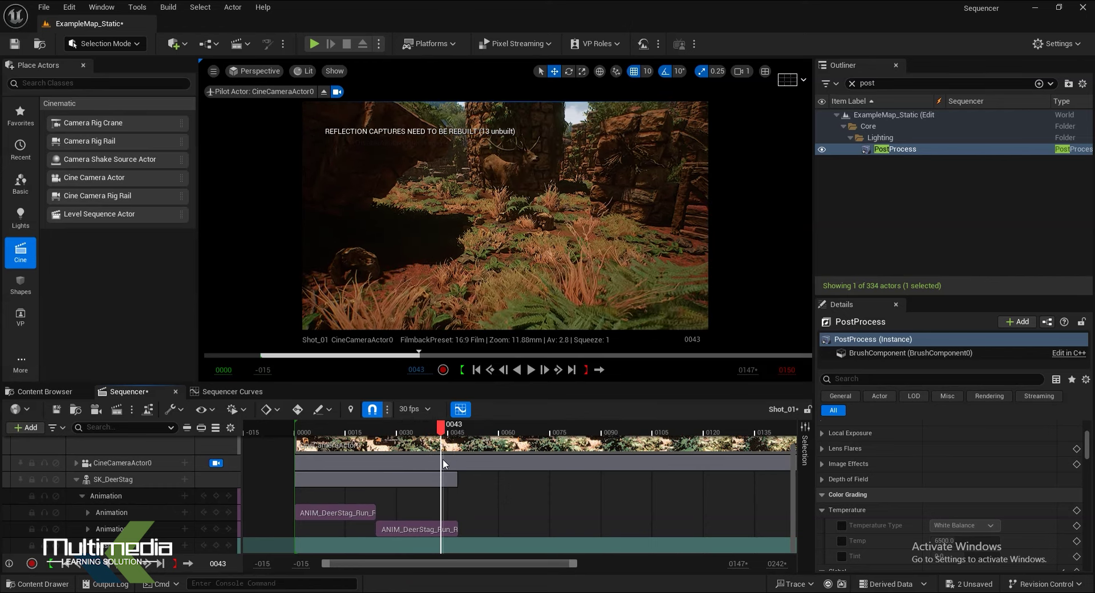
left_click(432, 532)
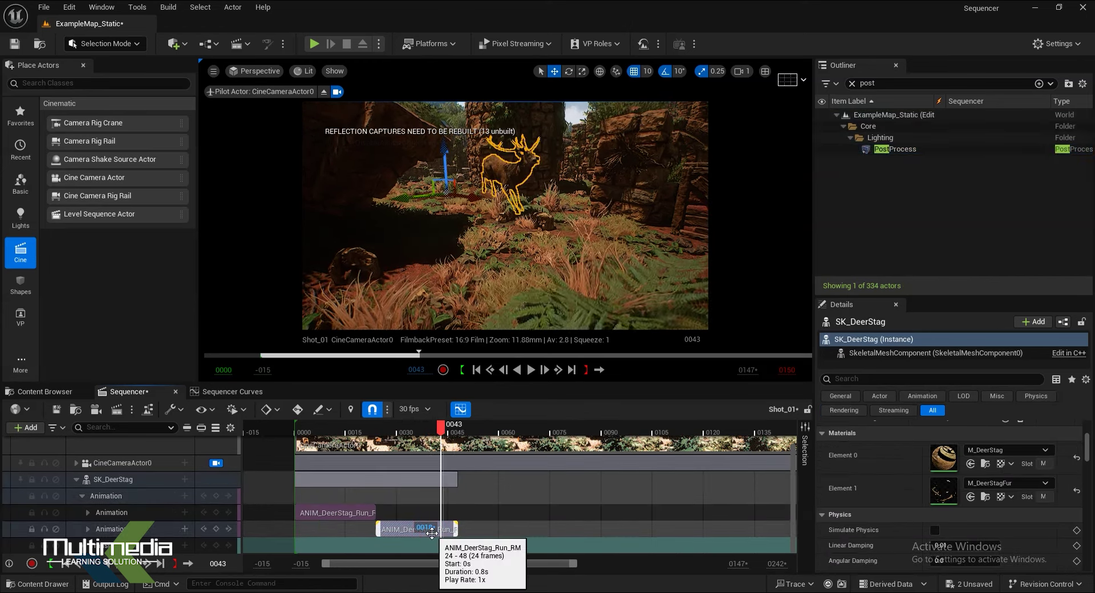
Step: Match the second run clip to the previous clip's STAG_-Head bone, then play Shot_01 from the start
right_click(432, 533)
mouse_move(489, 415)
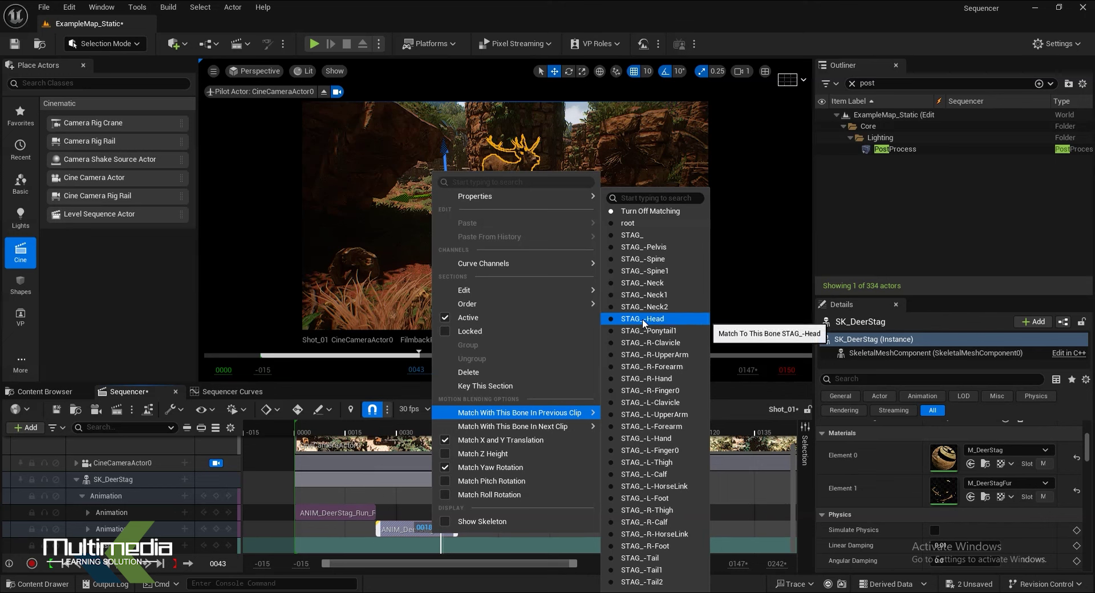
left_click(683, 382)
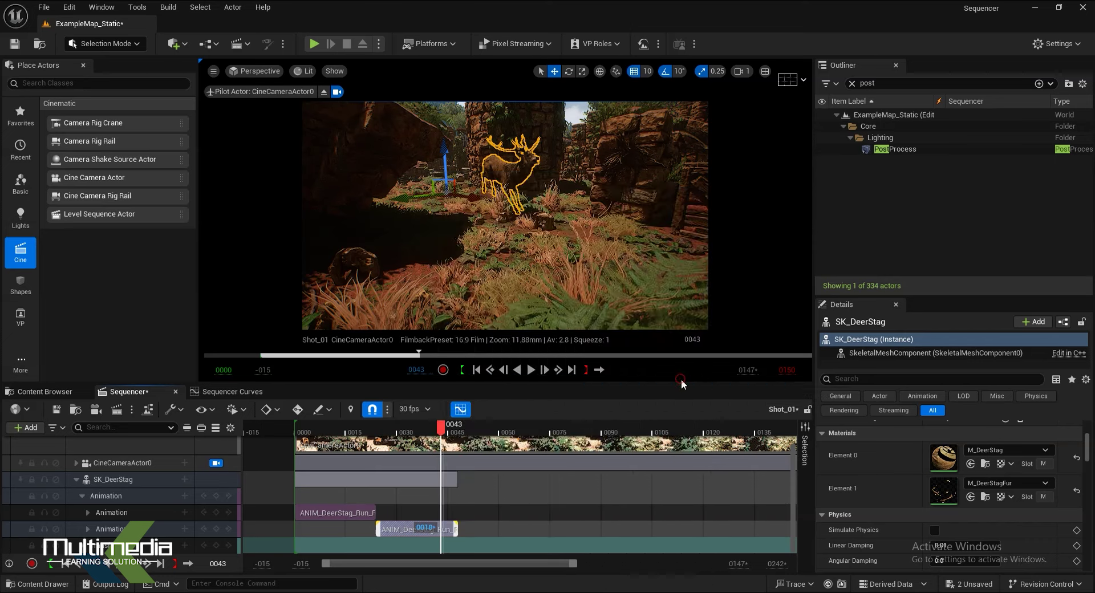
left_click(475, 374)
left_click(529, 371)
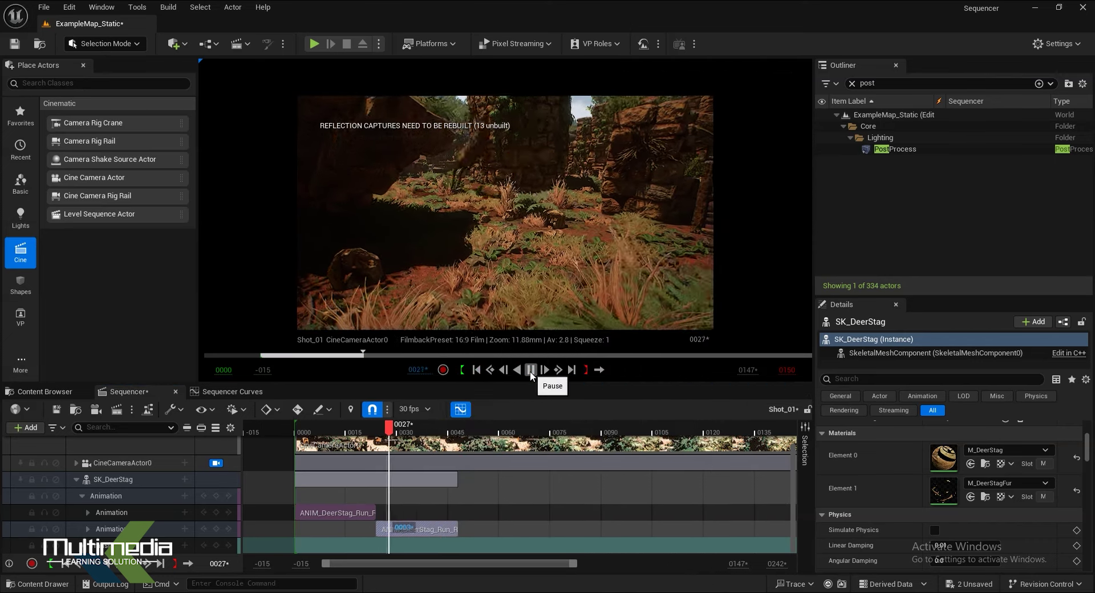
Step: Stop playback and match the first ANIM_DeerStag_Run clip to the STAG_-R-Hand bone
left_click(529, 372)
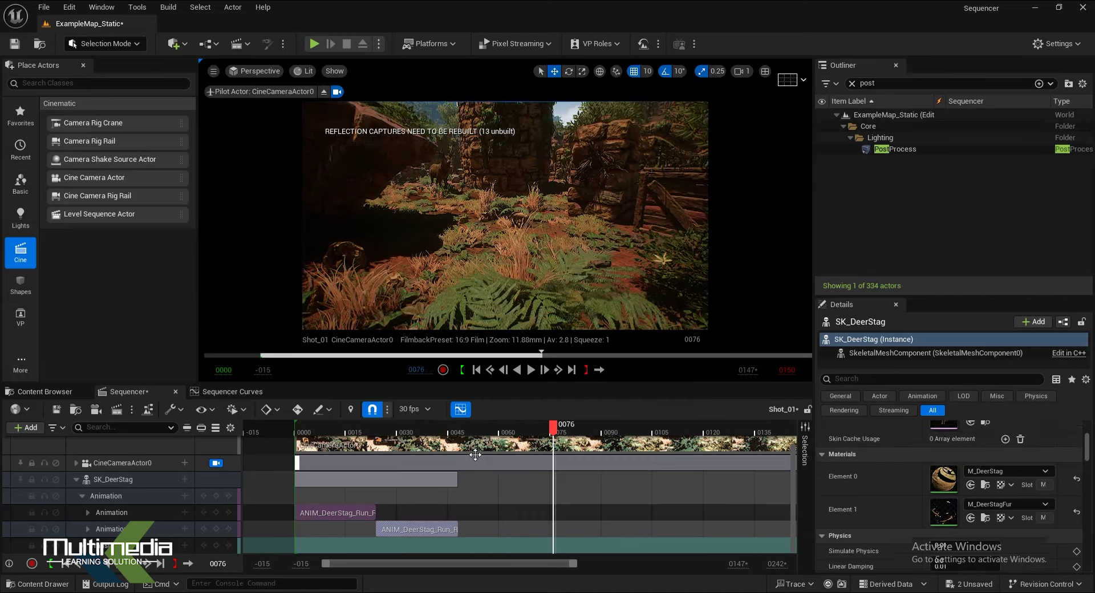
left_click(354, 510)
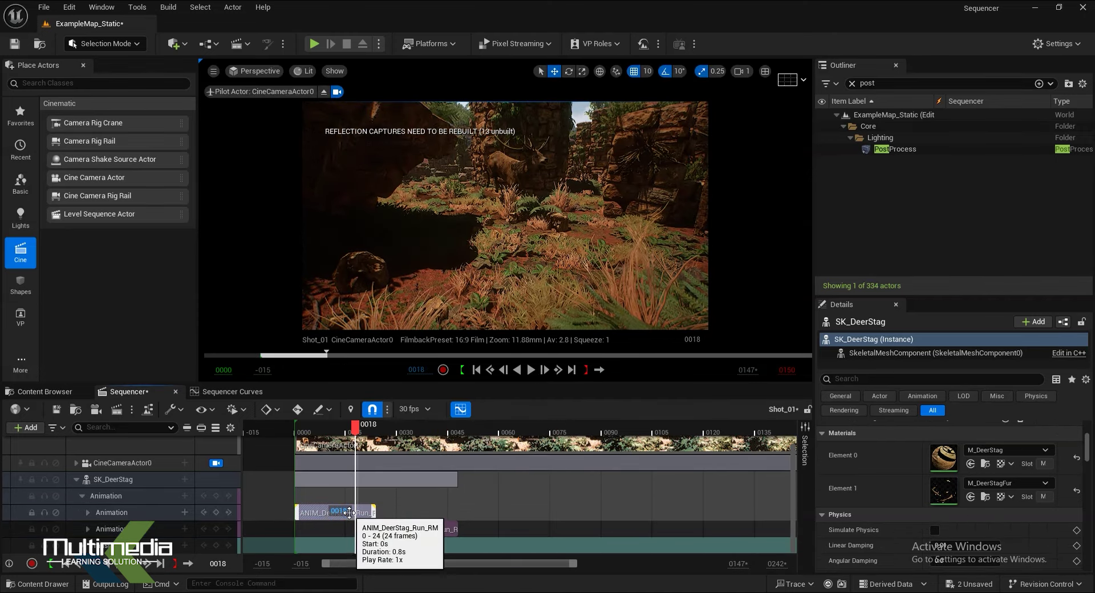
right_click(349, 512)
mouse_move(433, 392)
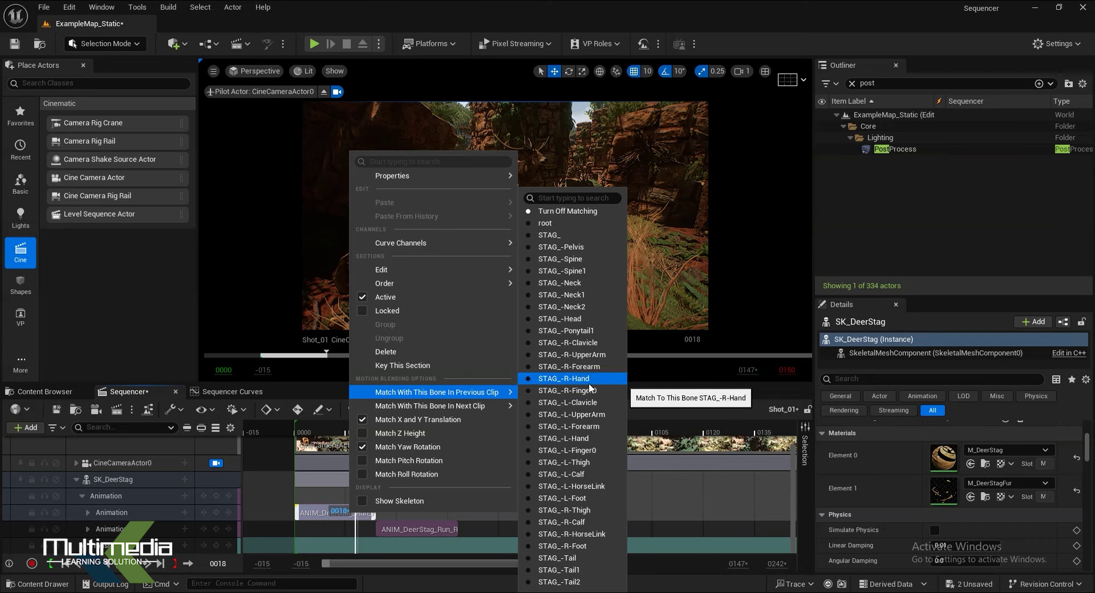
left_click(564, 379)
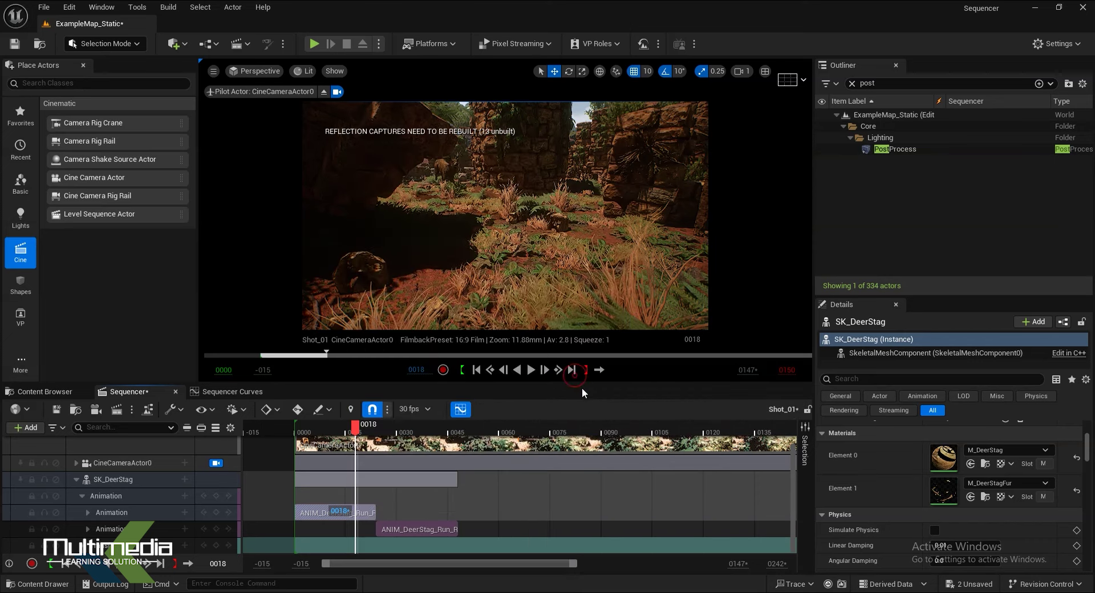
Step: Play, pause and scrub through the stag's run to review the blend between clips
left_click(532, 370)
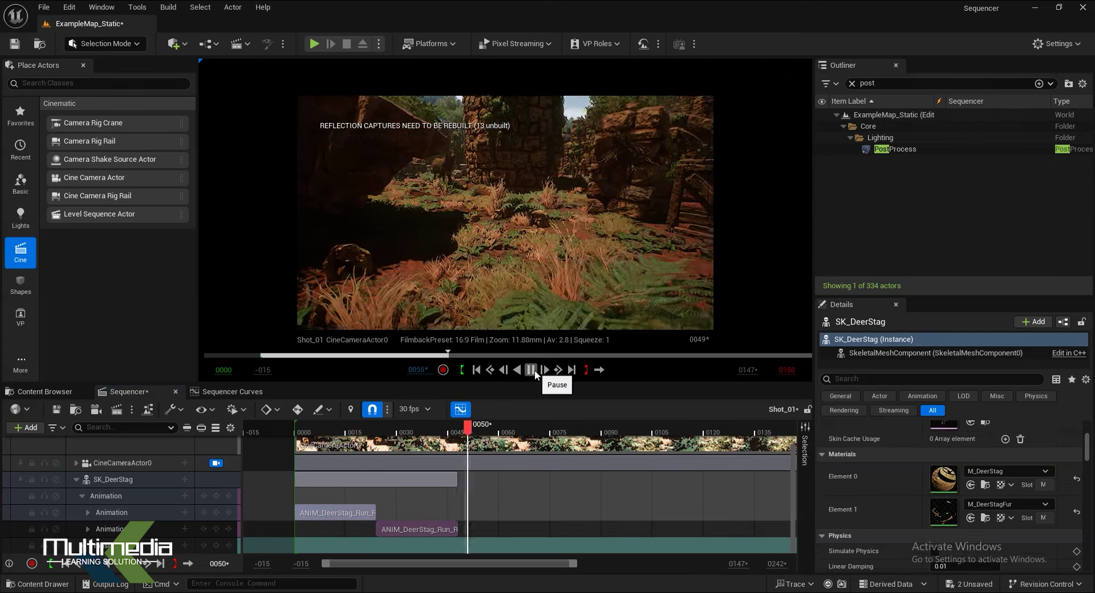
left_click(535, 371)
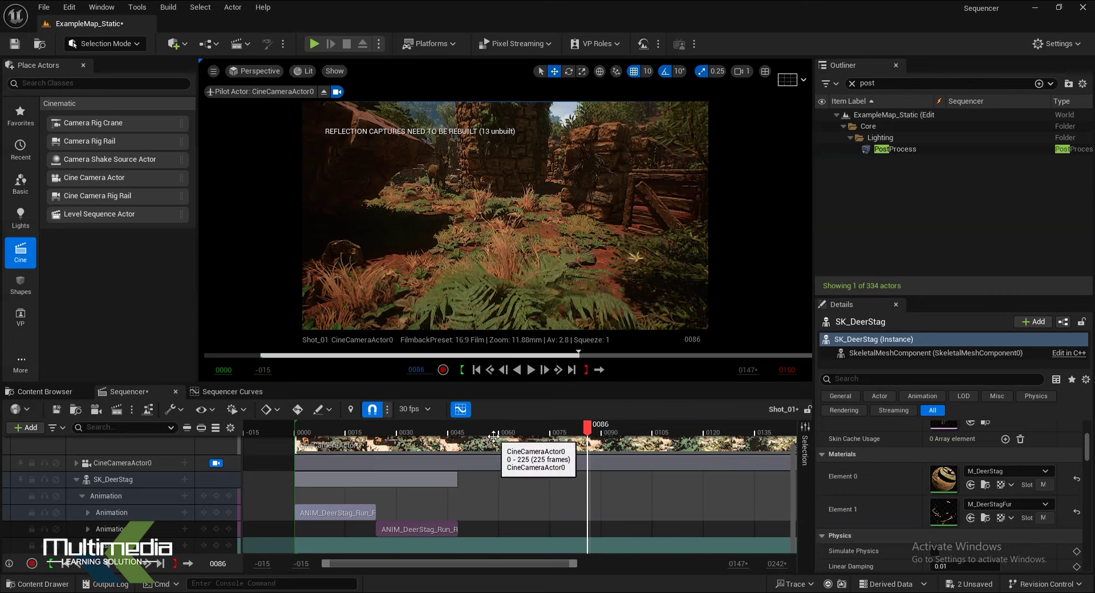
left_click(430, 434)
left_click_drag(430, 438, 400, 447)
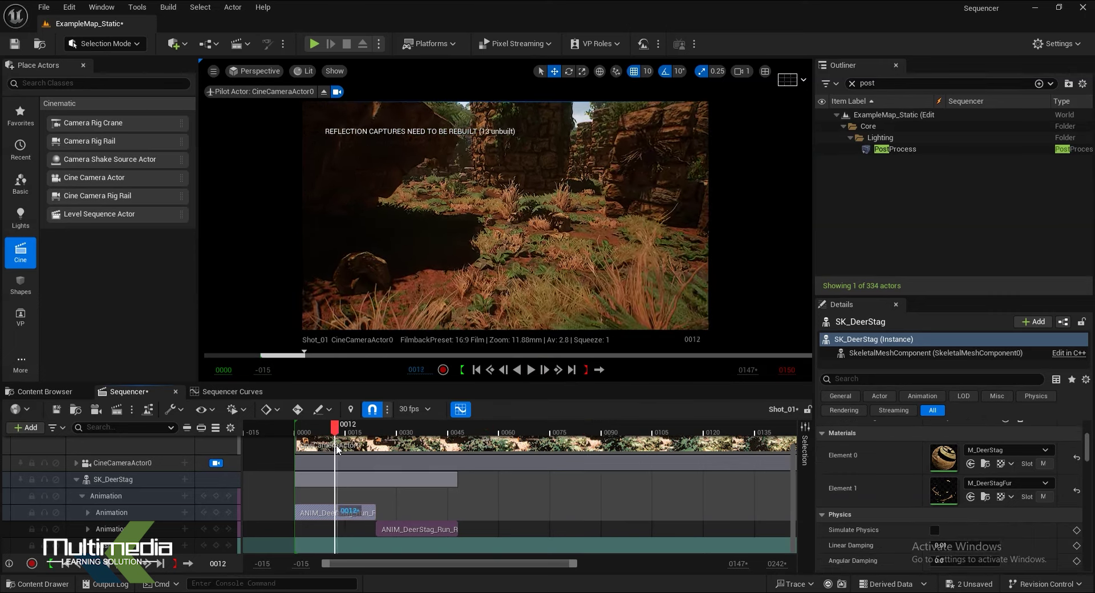